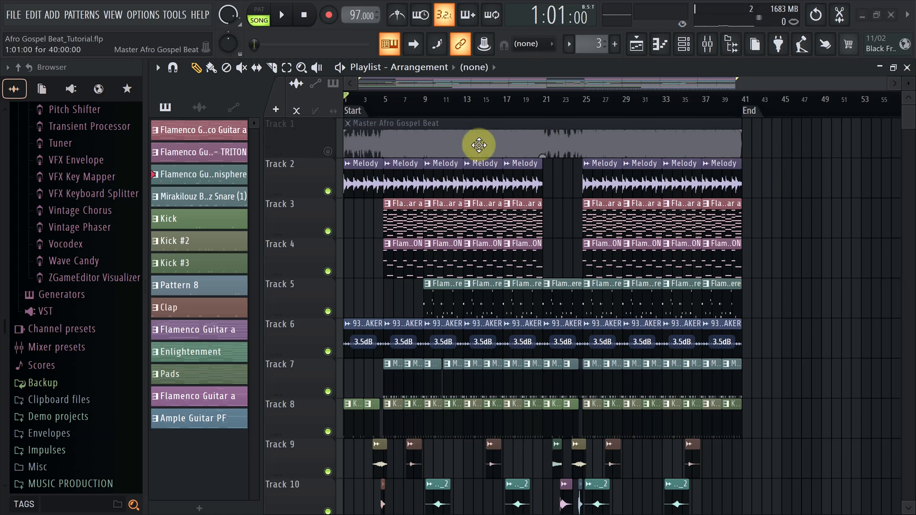
Solo the Master Afro Gospel Beat audio on Track 1 and play it from the start
right_click(328, 152)
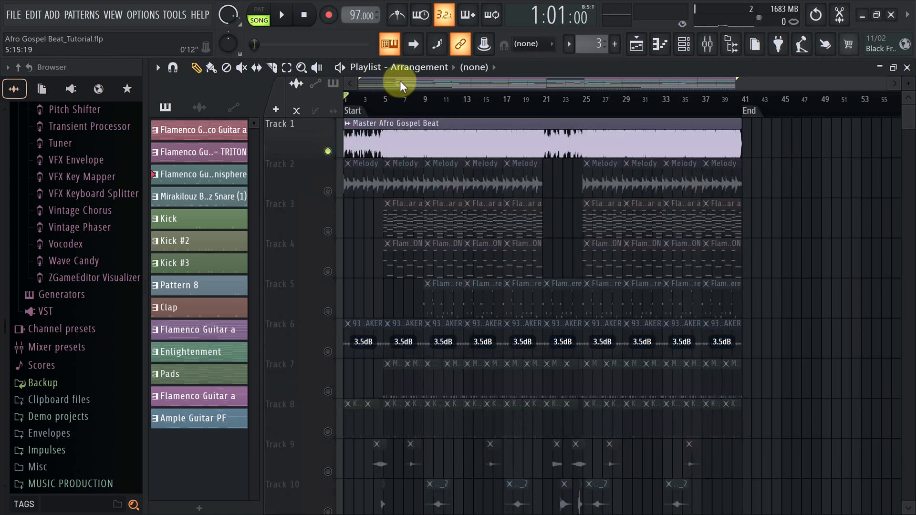
left_click(282, 15)
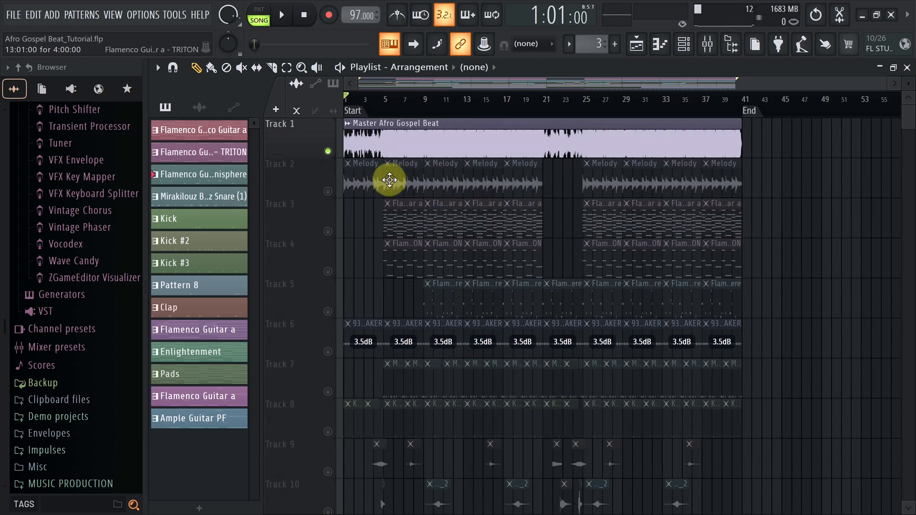
Unmute all the playlist tracks again and mute only the Master Afro Gospel Beat on Track 1
left_click(328, 152)
left_click(328, 152)
left_click(329, 152, "ctrl")
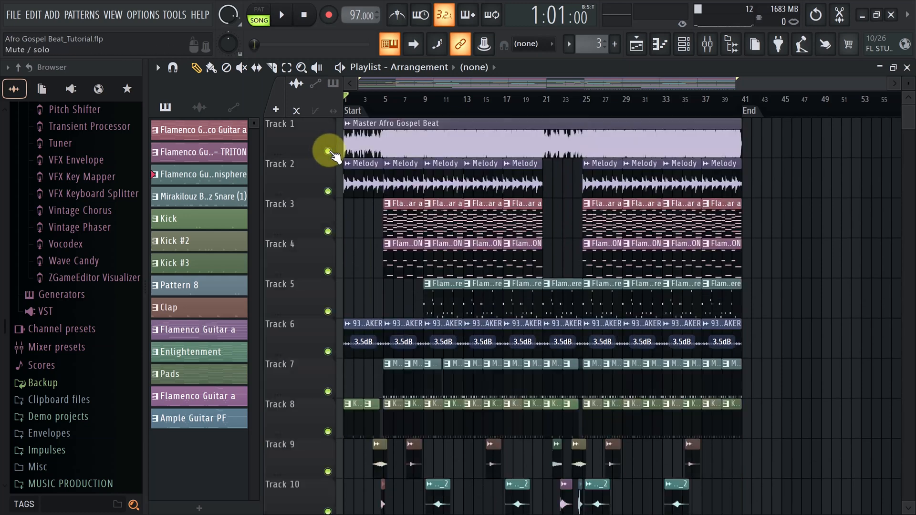
left_click(328, 152)
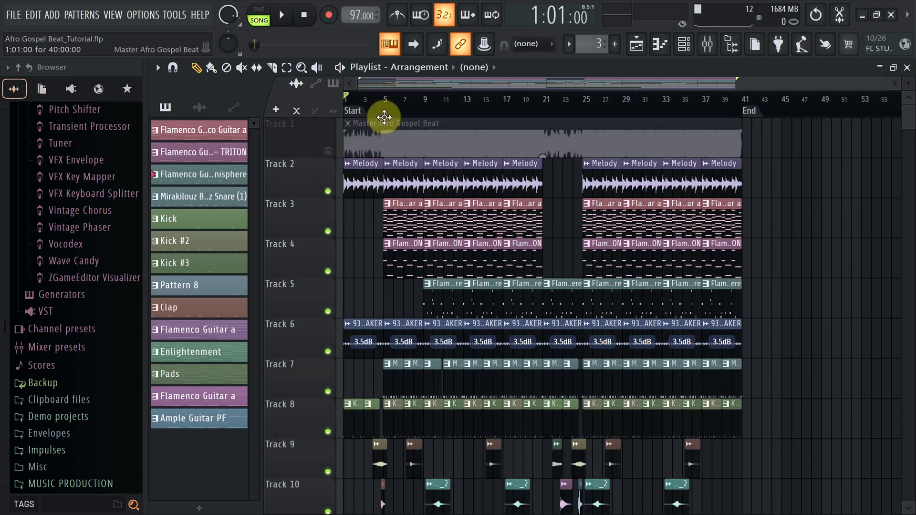
Solo the flamenco guitar on Track 3 and play it from just before bar 5
left_click(328, 232, "ctrl")
left_click(394, 102)
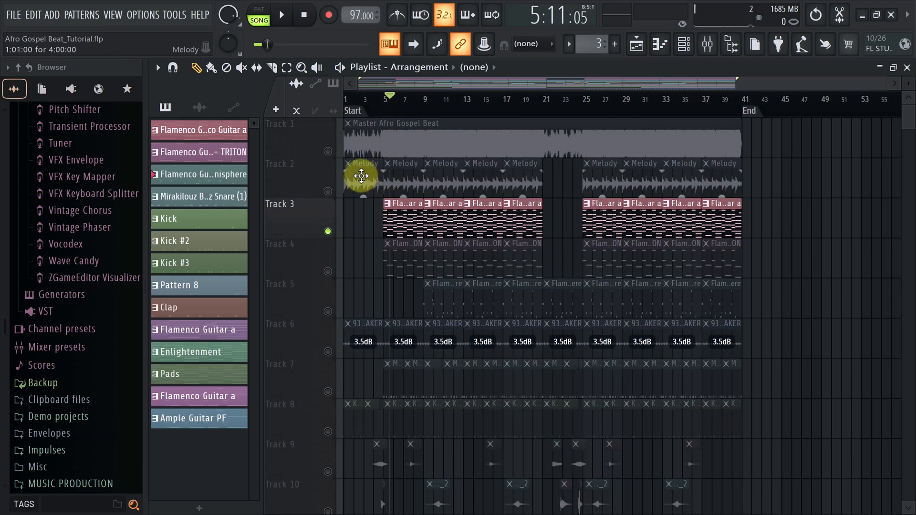
scroll(361, 177, "up", 3)
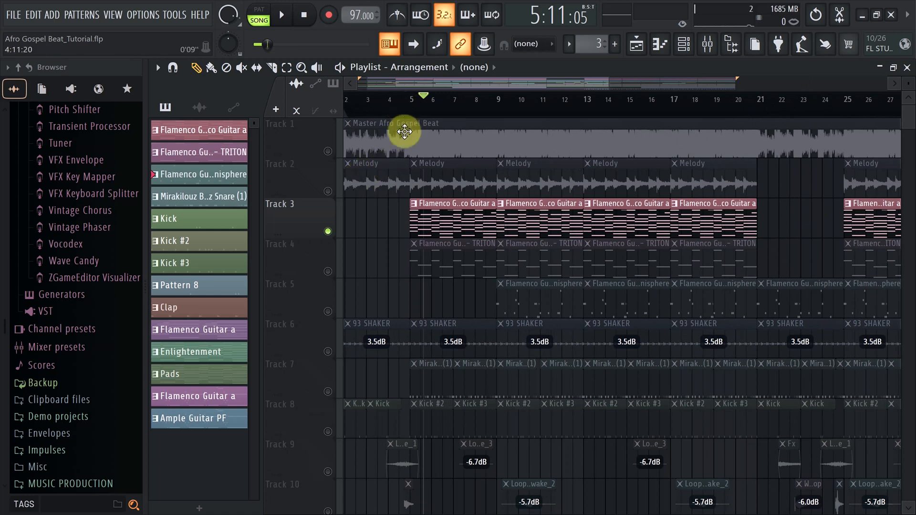
left_click(408, 99)
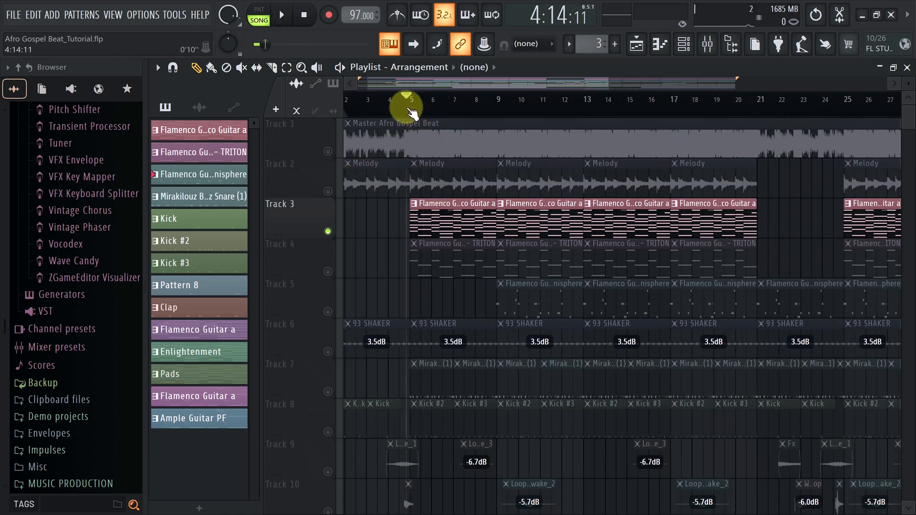
left_click(282, 14)
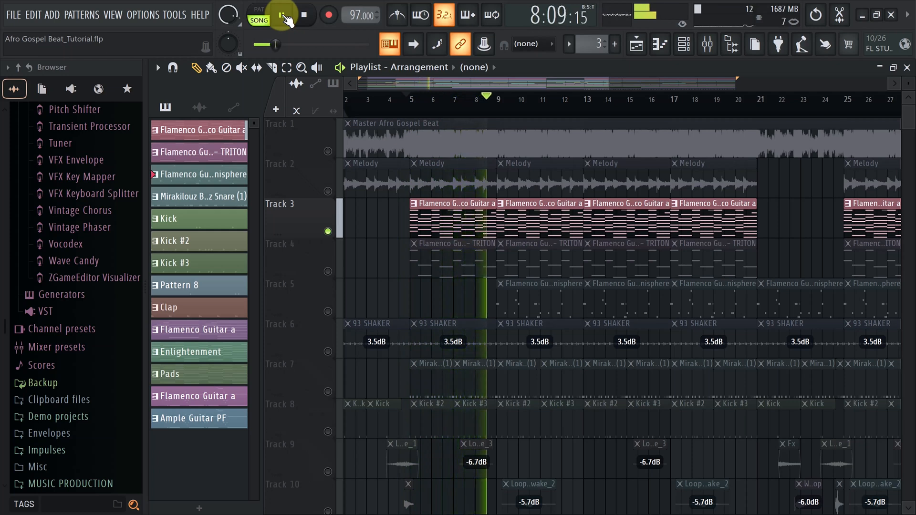
left_click(284, 16)
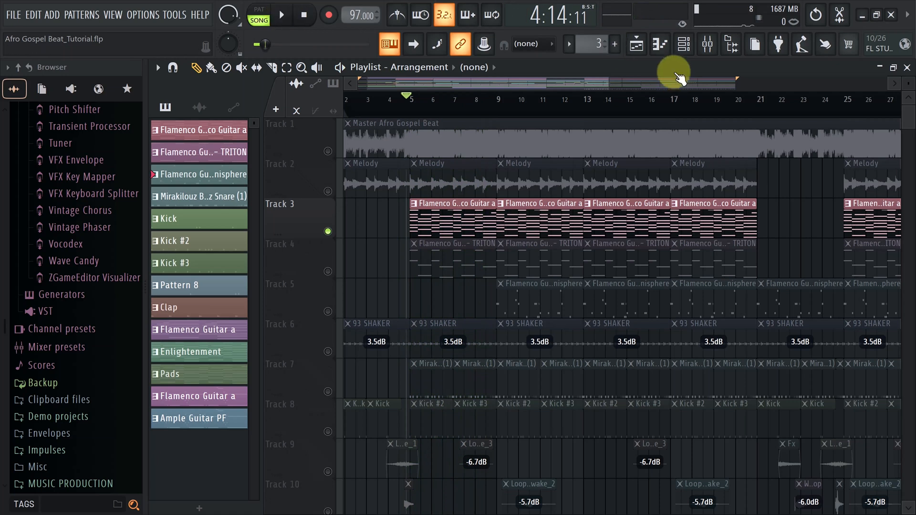
Inspect the Flamenco Guitar a patch in Omnisphere's Guitars category, starting from its channel, and close the plugin and Channel rack
left_click(460, 217)
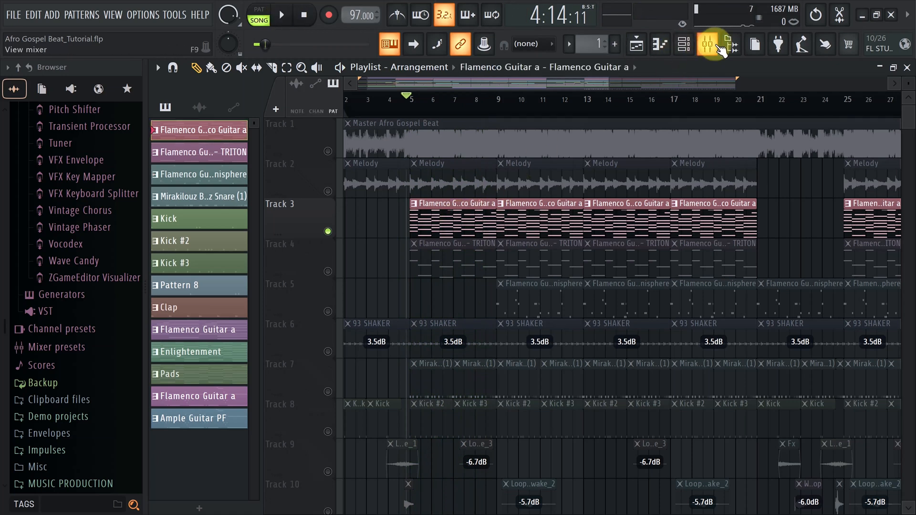
left_click(685, 44)
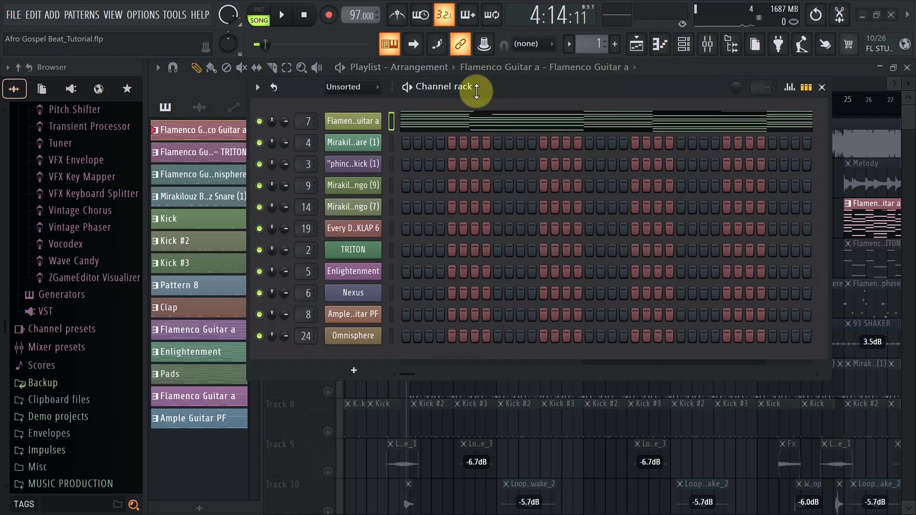
left_click(354, 125)
left_click_drag(626, 99, 450, 105)
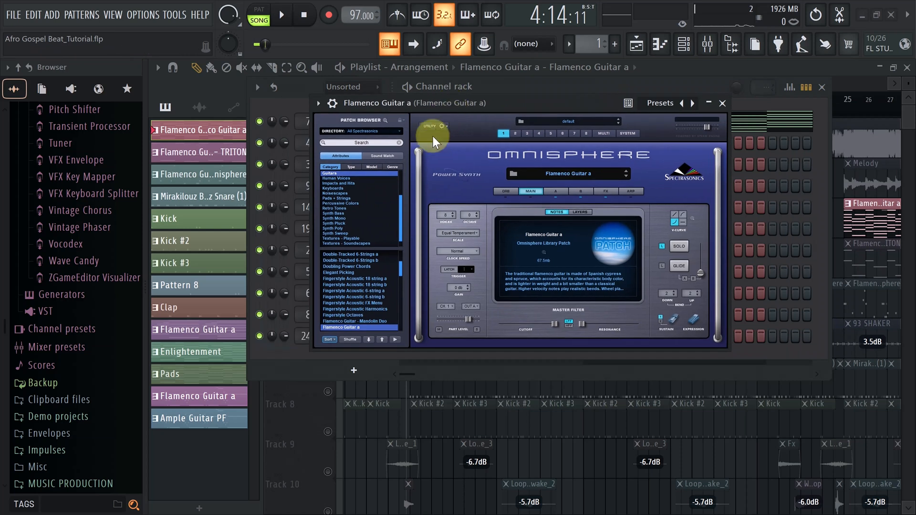
left_click_drag(402, 205, 402, 194)
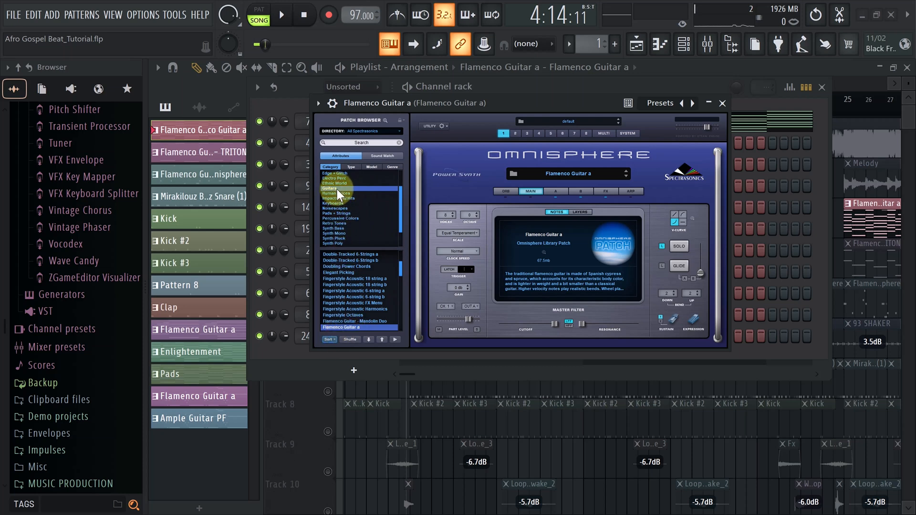
left_click_drag(401, 271, 401, 278)
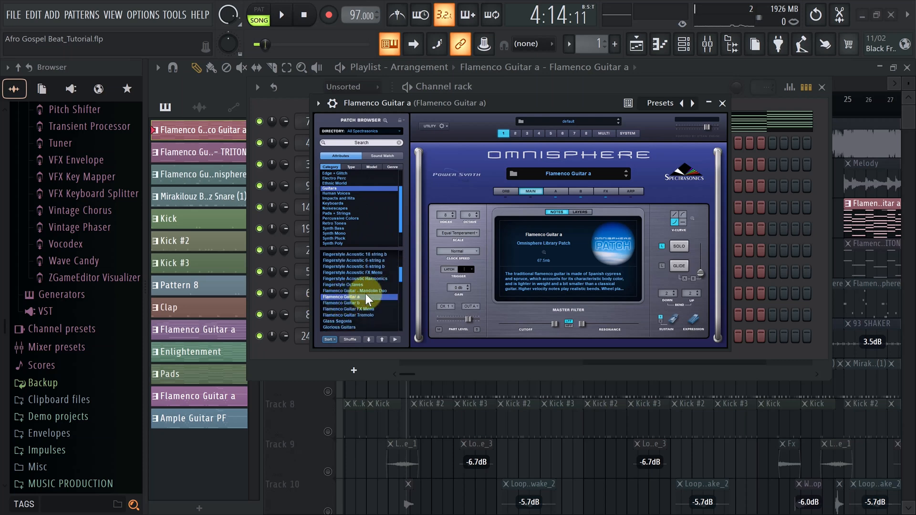
left_click(723, 103)
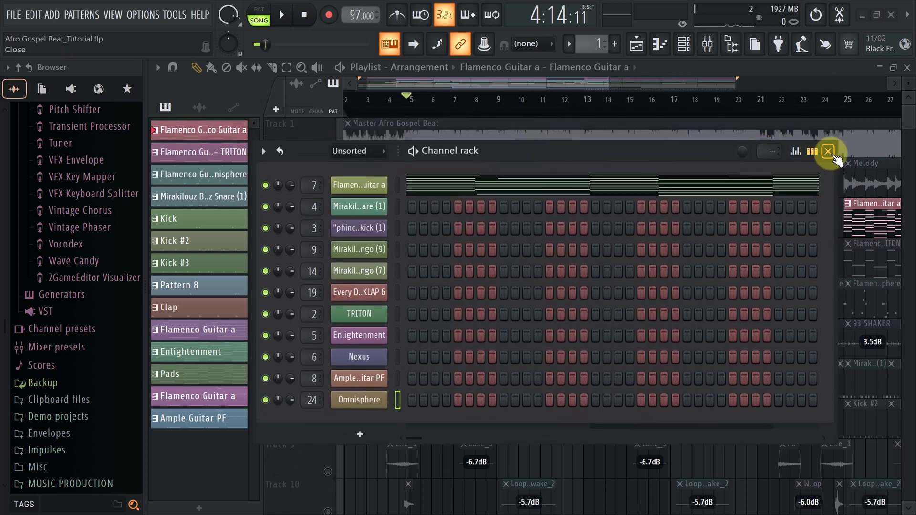
left_click(833, 156)
Solo the TRITON bass pattern on Track 4 and play it from just before bar 5
left_click(330, 273)
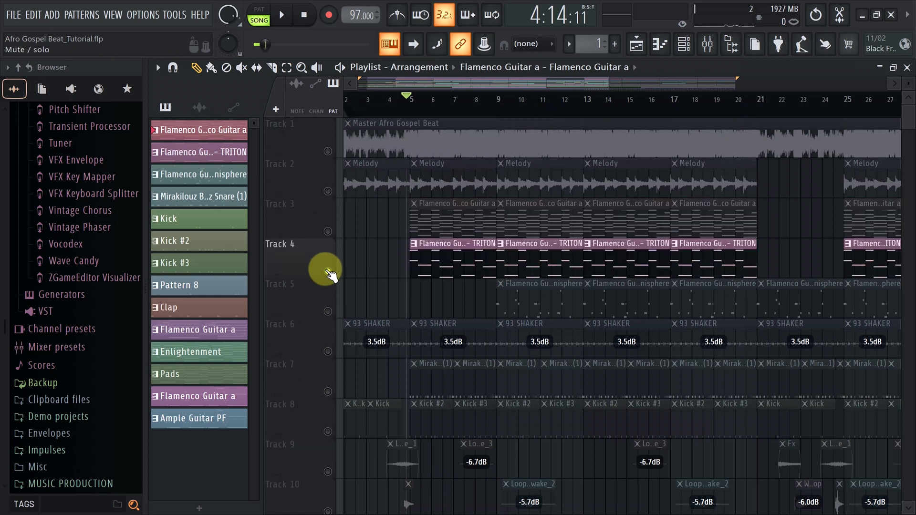
left_click(282, 17)
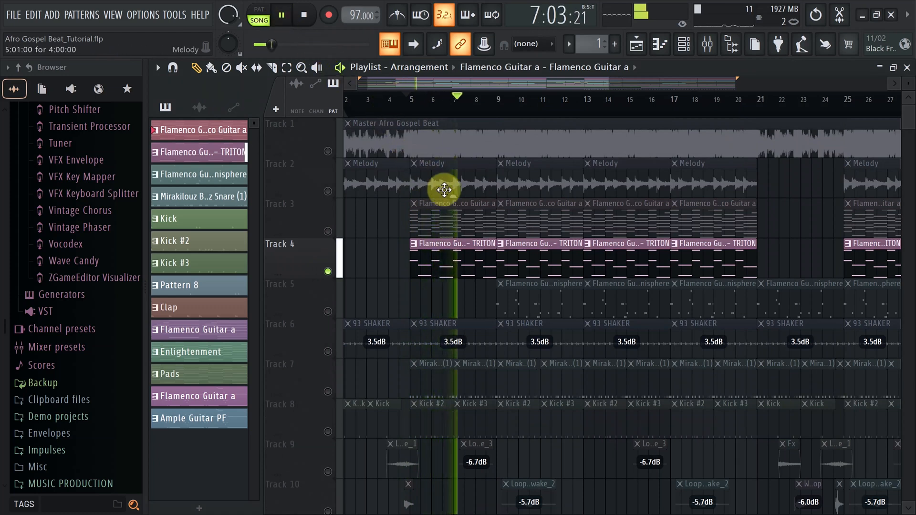
key("space")
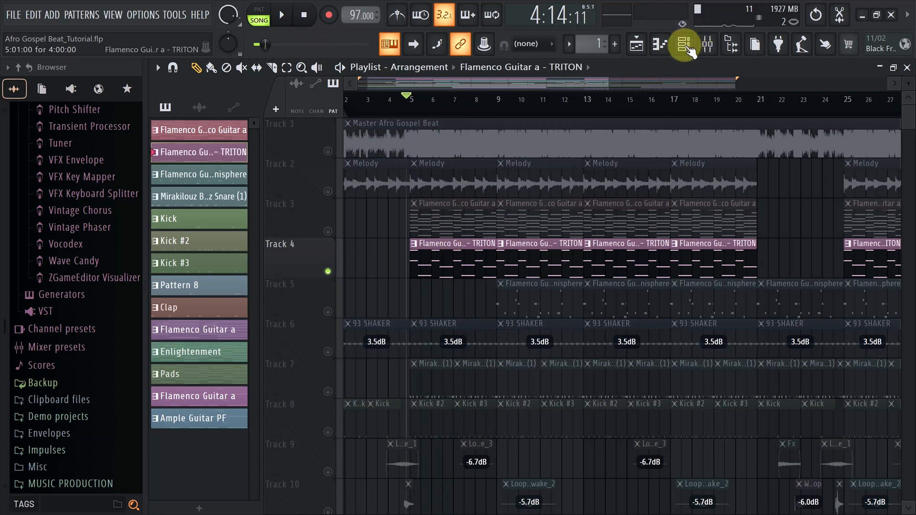
Open the TRITON channel's plugin, filter its program browser to the Bass category to examine the sounds, and close it
left_click(685, 46)
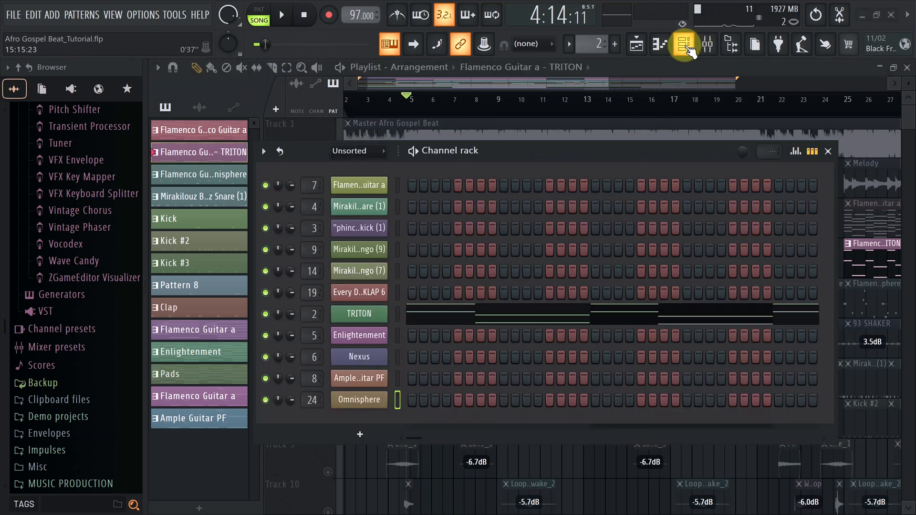
left_click(398, 313)
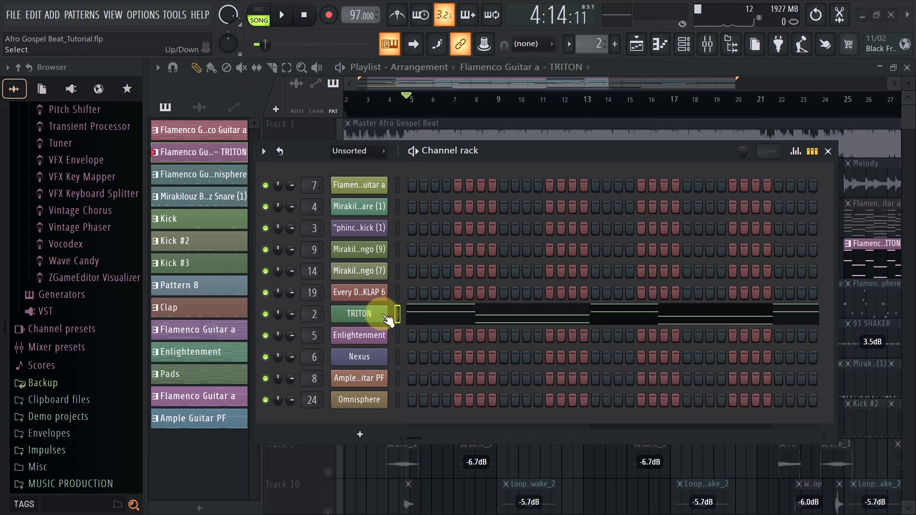
left_click(360, 315)
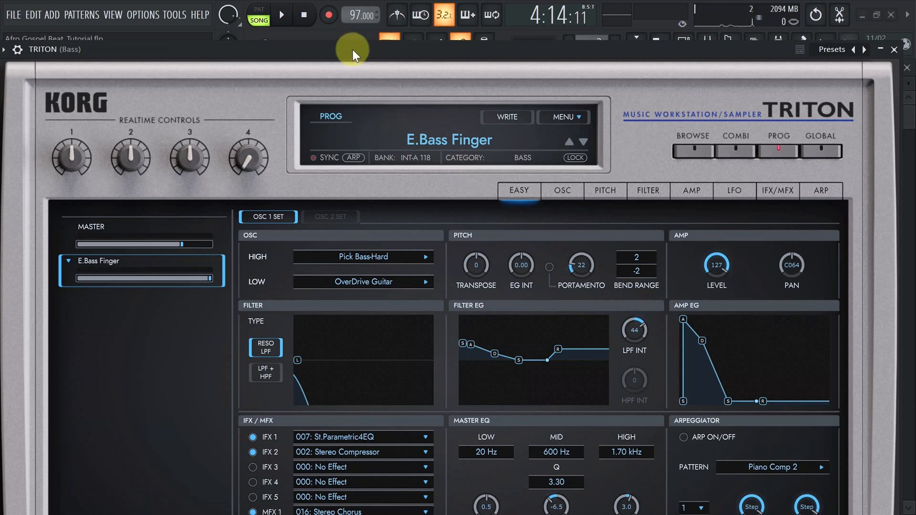
left_click_drag(353, 49, 347, 37)
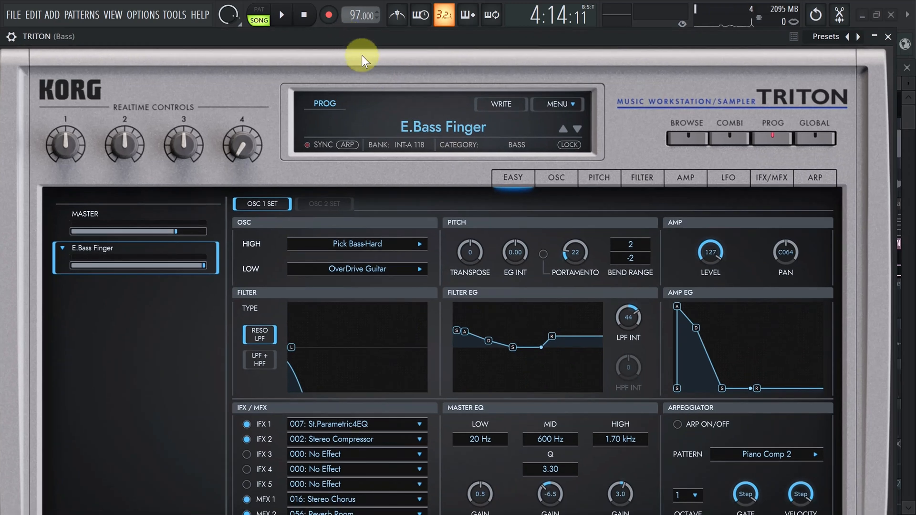
left_click(686, 136)
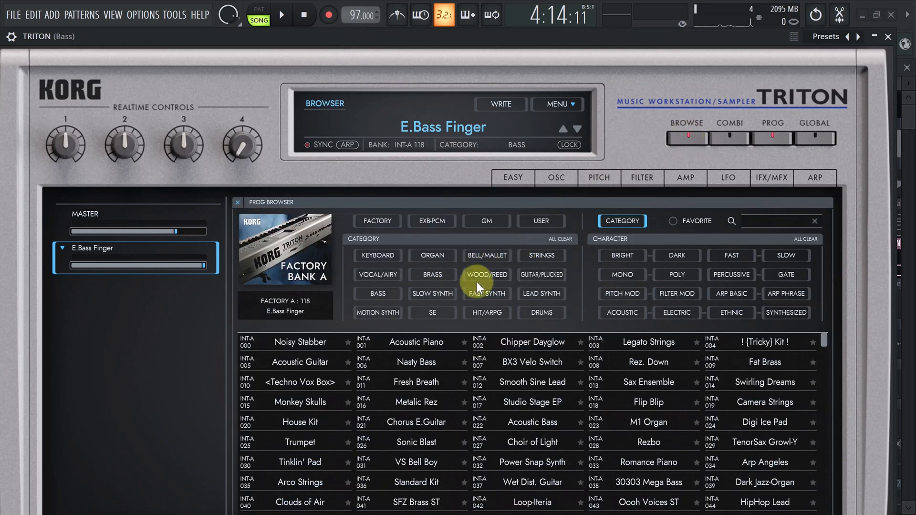
left_click(376, 294)
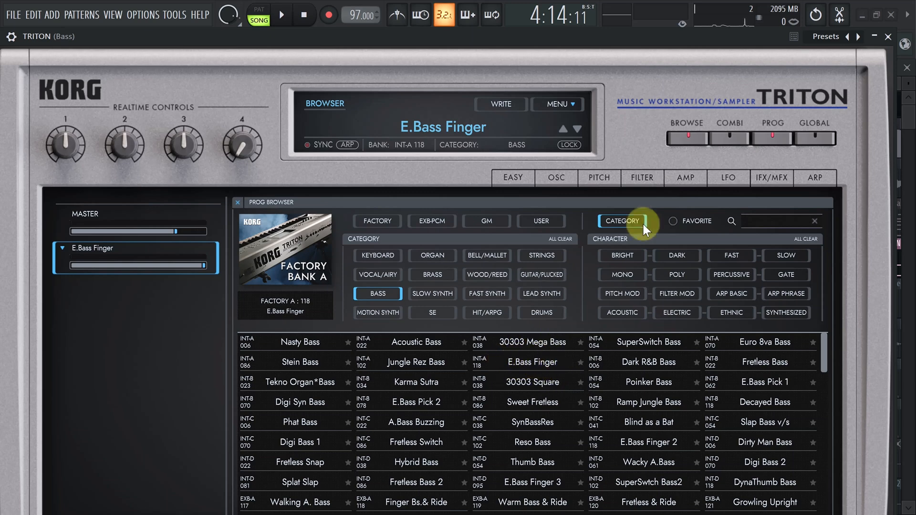
left_click(888, 37)
Move the Channel rack lower to uncover the upper playlist tracks, and unmute Tracks 2 and 3
left_click_drag(685, 153, 676, 313)
scroll(532, 227, "down", 2)
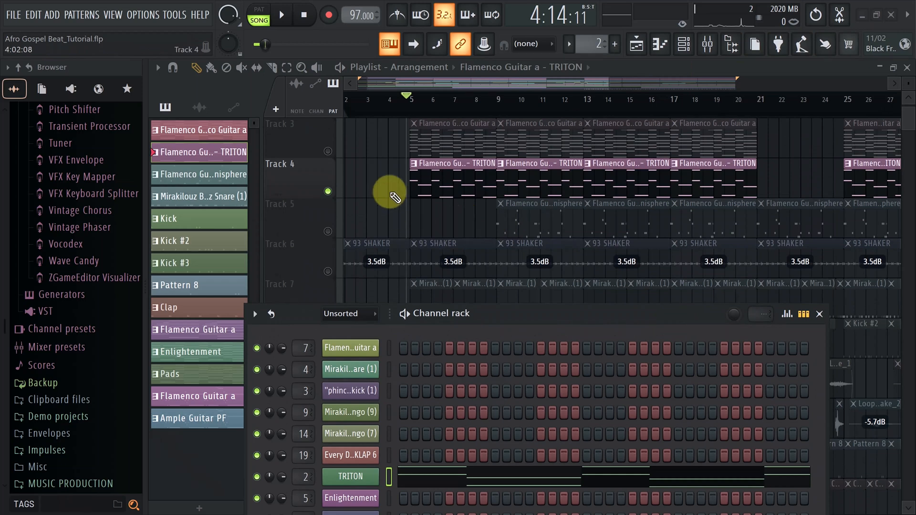
scroll(389, 194, "up", 2)
left_click(328, 192)
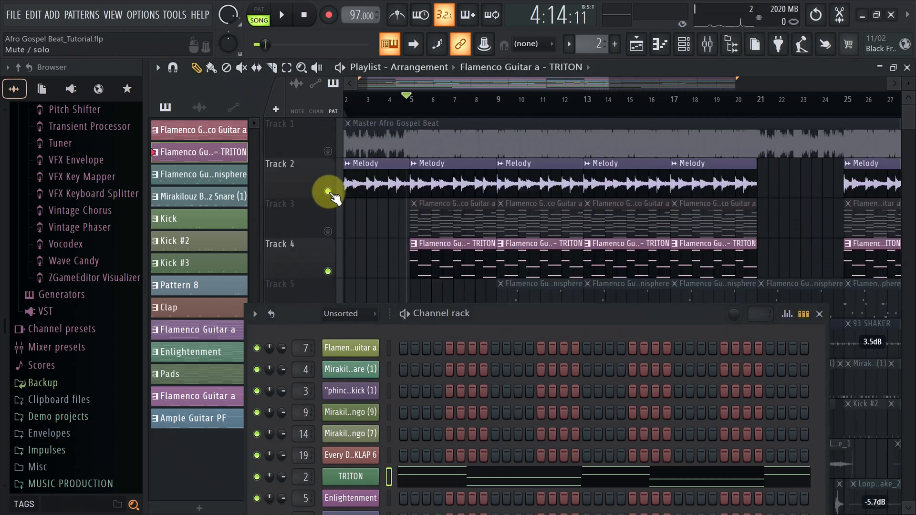
left_click(328, 231)
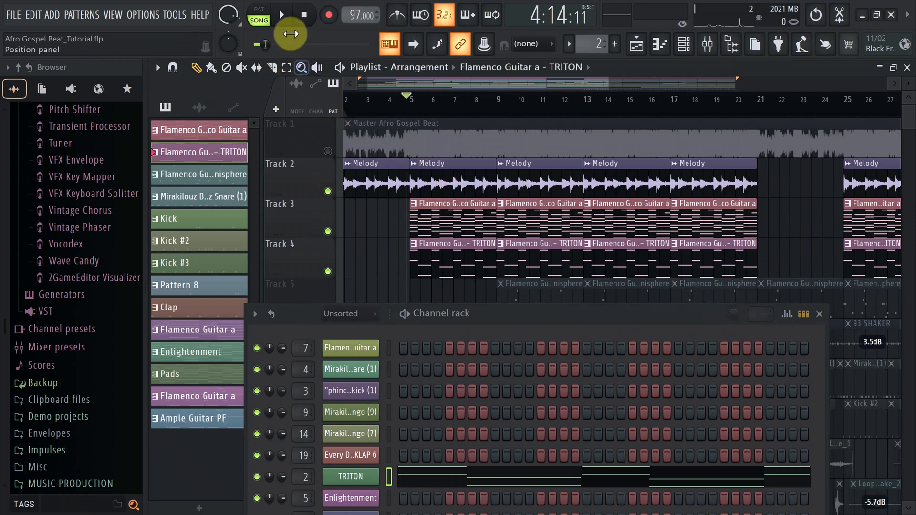
Solo the Melody audio on Track 2 and play it from just before bar 5
left_click(328, 191, "ctrl")
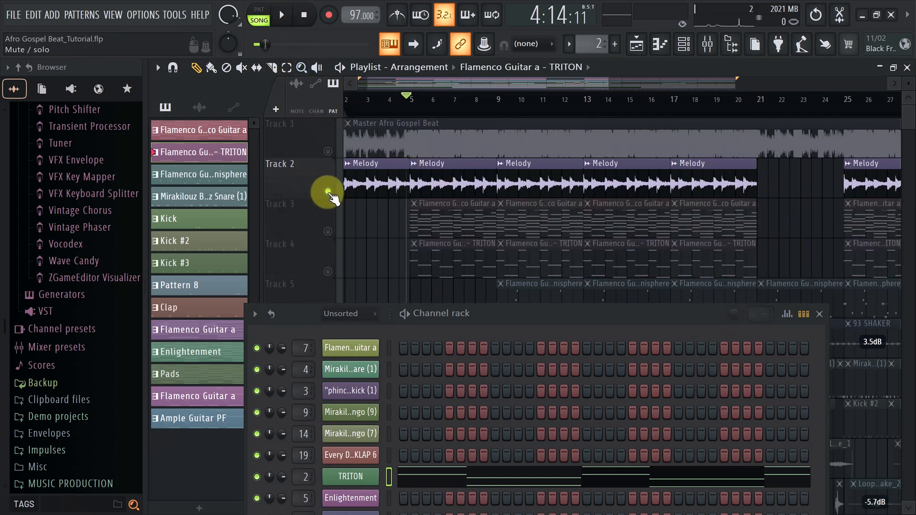
left_click(282, 15)
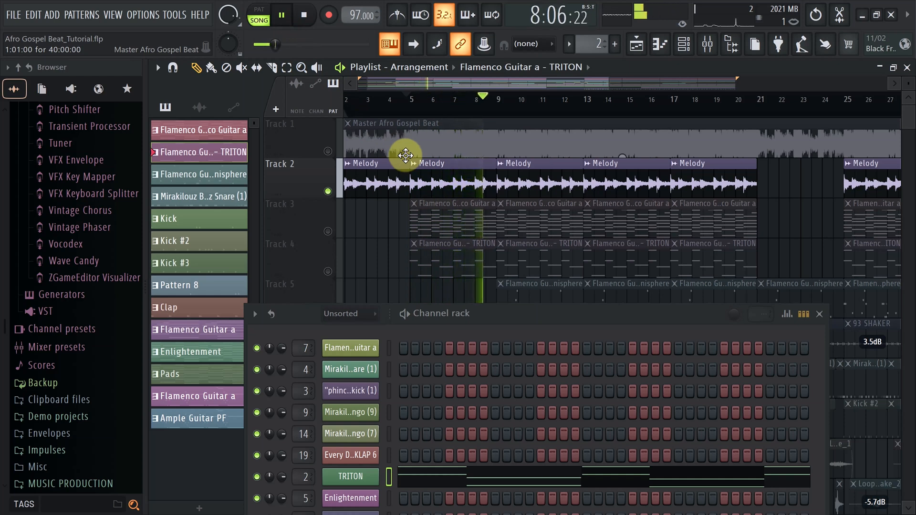
key("space")
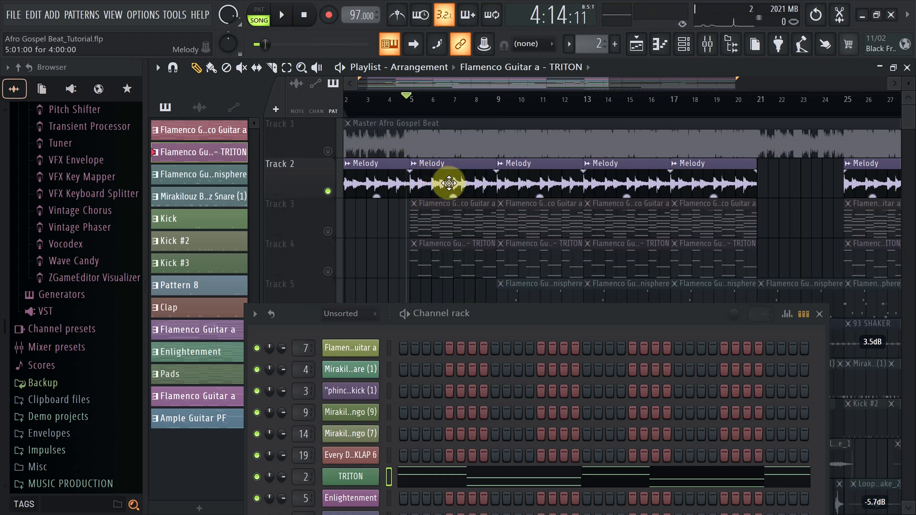
Unmute Tracks 3 and 4 alongside the Melody and play the three tracks together
scroll(449, 183, "down", 1)
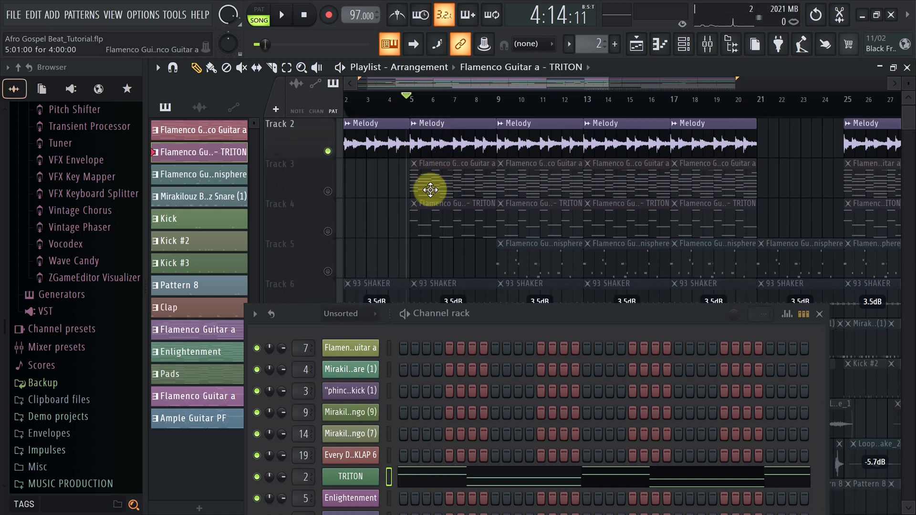
scroll(411, 205, "down", 1)
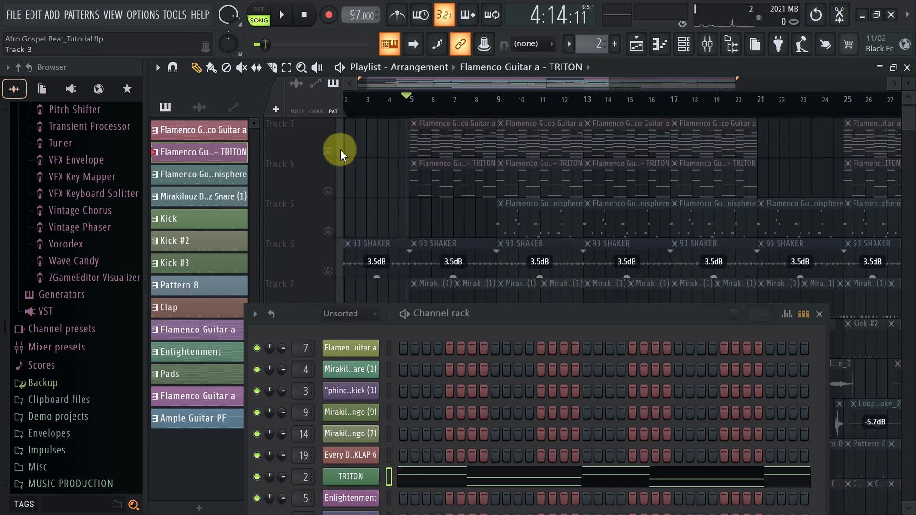
scroll(338, 149, "up", 1)
left_click(328, 191)
left_click(328, 232)
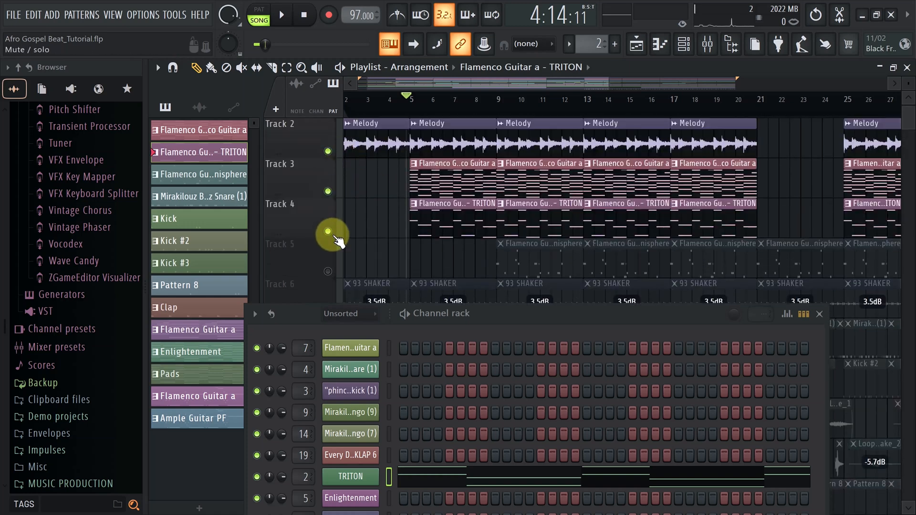
left_click(282, 14)
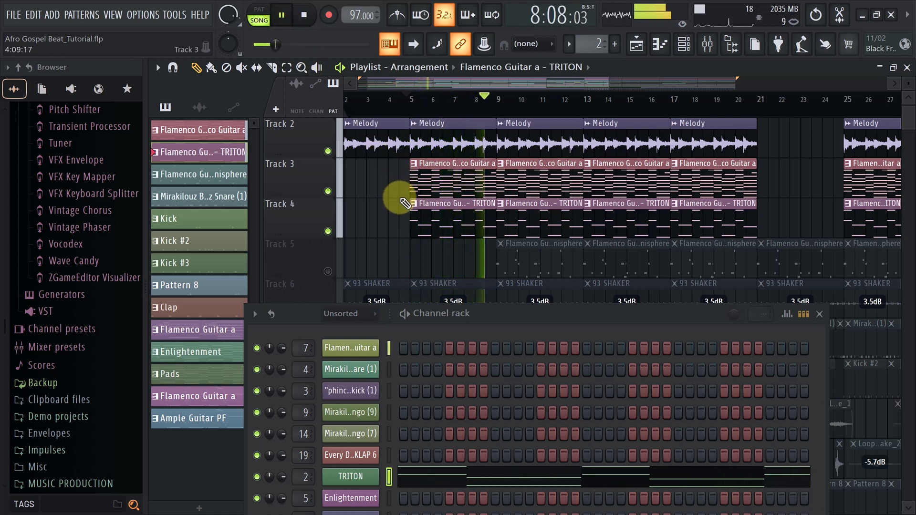
key("space")
scroll(401, 201, "down", 2)
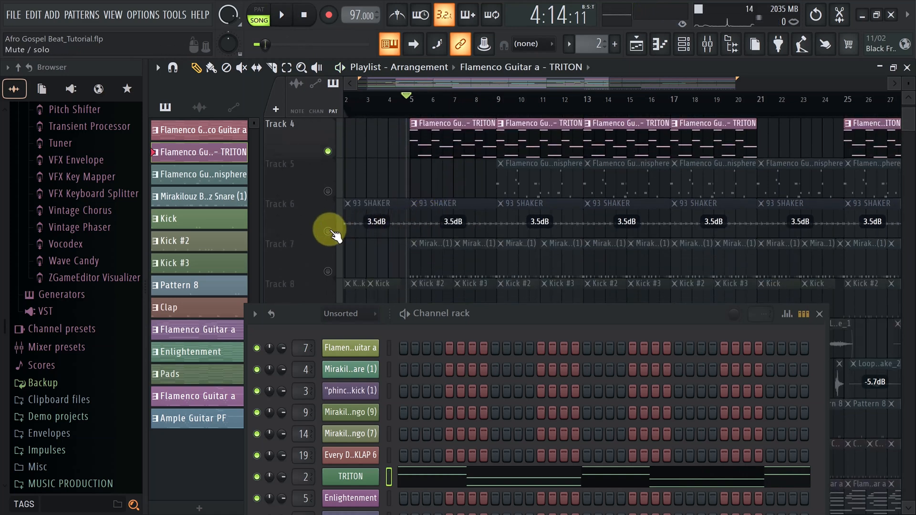
Solo the 93 SHAKER audio on Track 6 and play it on its own
left_click(328, 232)
left_click(435, 215)
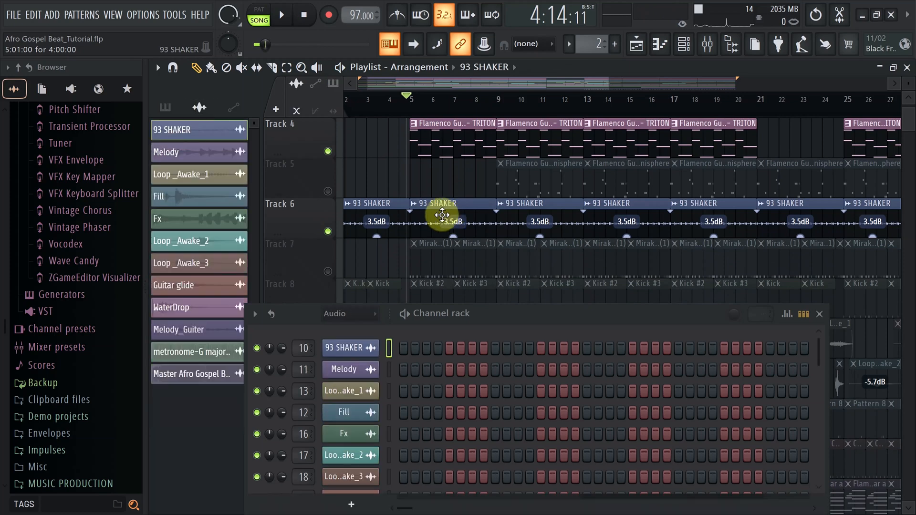
left_click(328, 231, "ctrl")
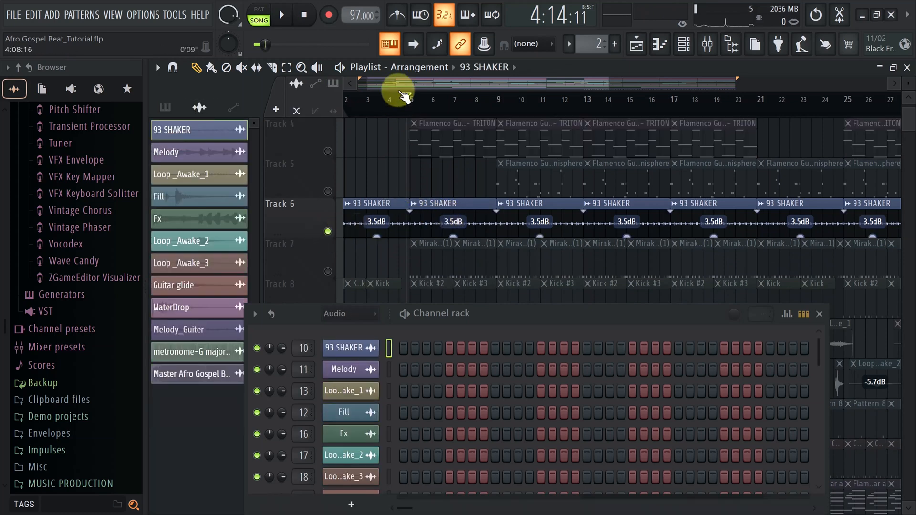
key("space")
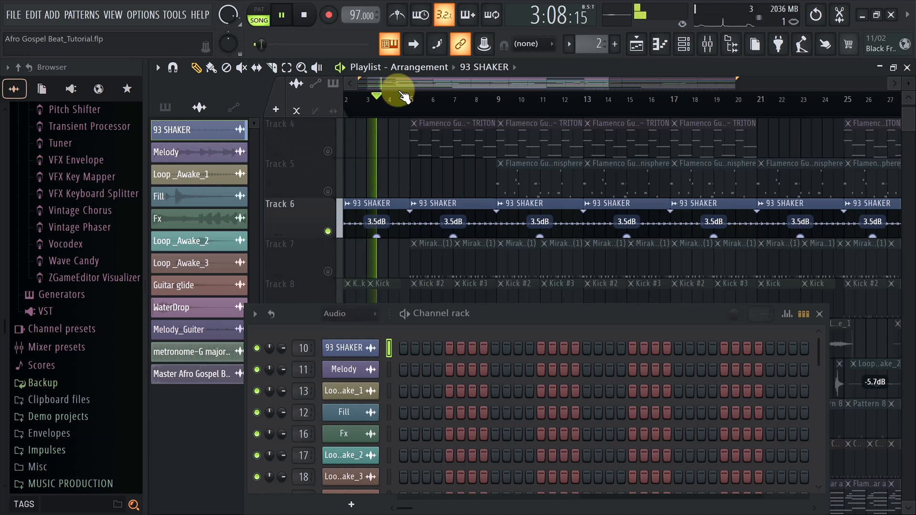
key("space")
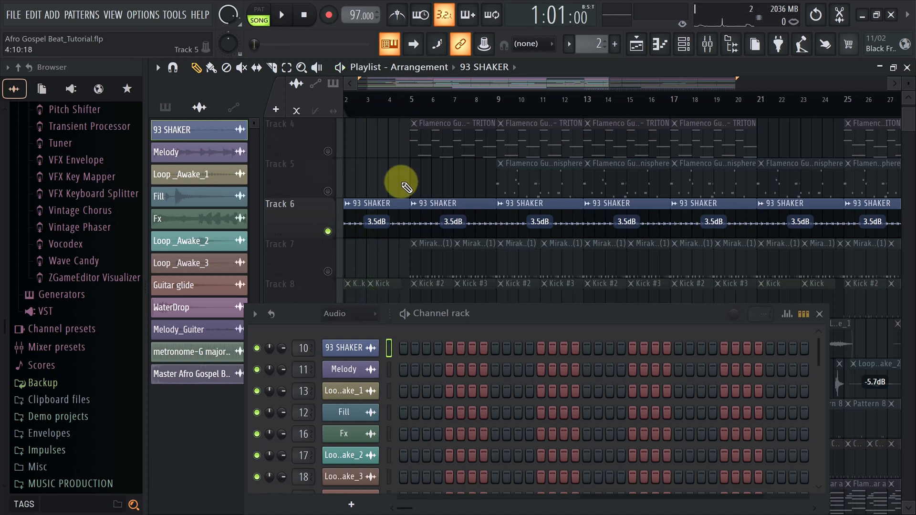
Unmute the snare on Track 7 and play it together with the shaker from just before bar 5
scroll(400, 181, "down", 1)
left_click(328, 231)
left_click(400, 104)
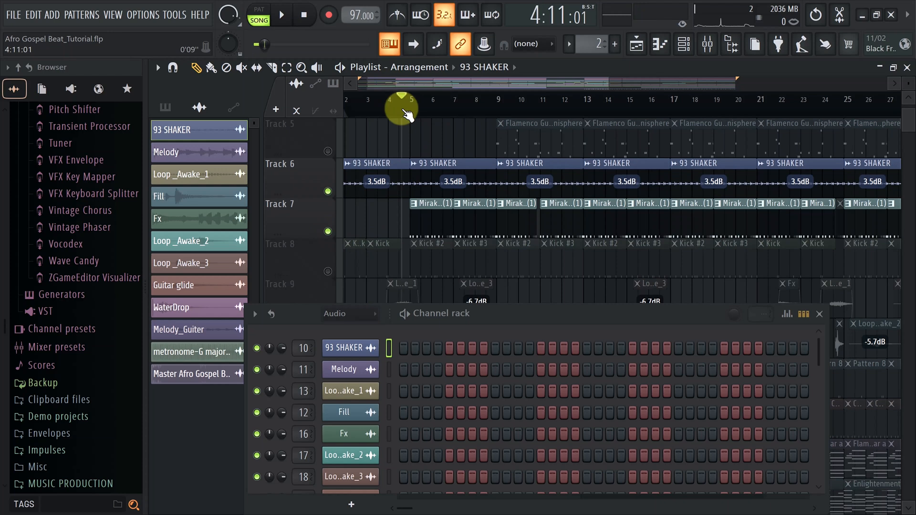
key("space")
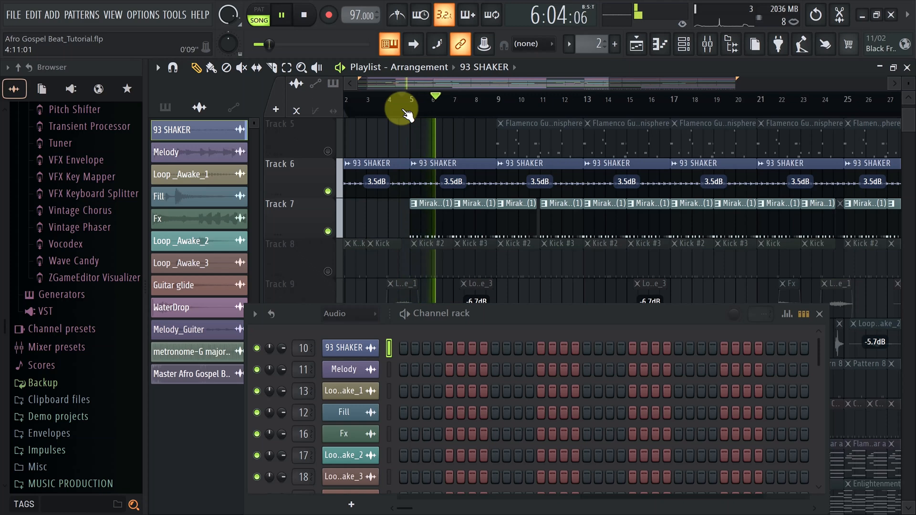
key("space")
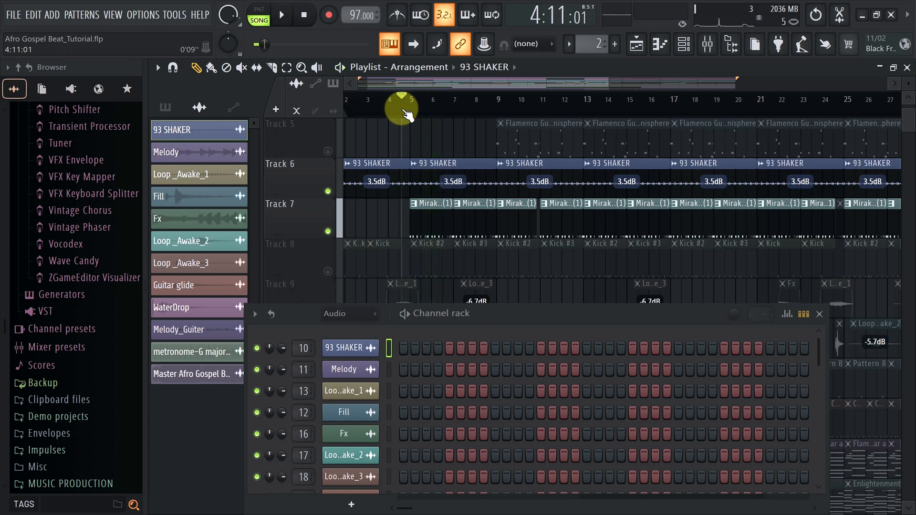
Select the snare pattern on Track 7 and open the Mirakilouz Beatz Snare (1) channel in the Piano roll
scroll(430, 143, "down", 1)
left_click(429, 164)
left_click(410, 102)
right_click(377, 349)
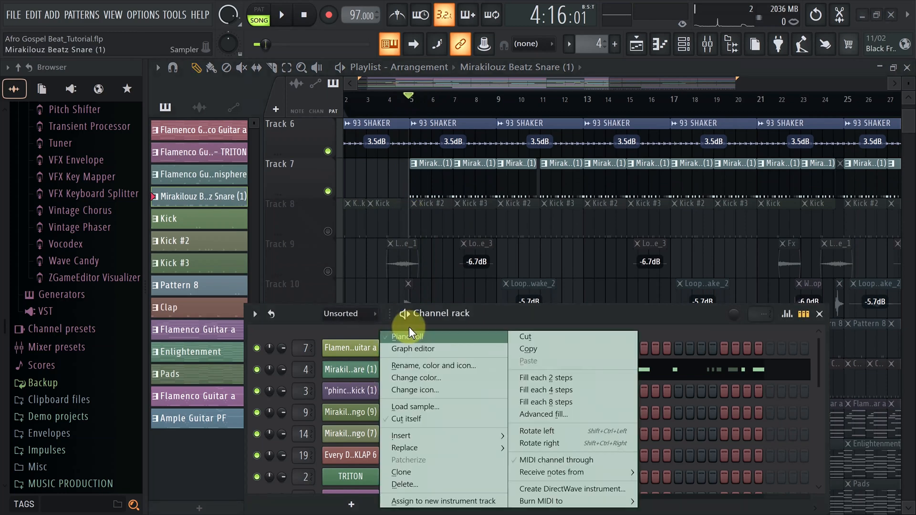
left_click(410, 336)
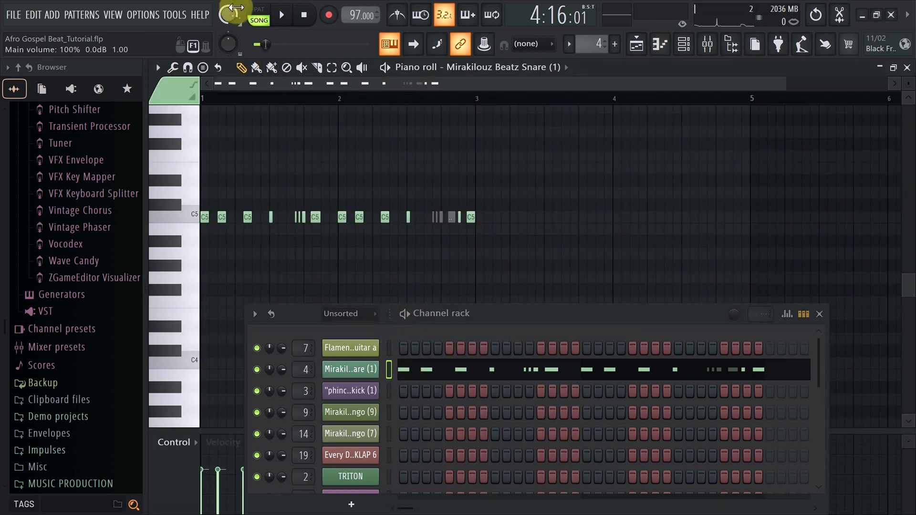
Play the snare notes in pattern mode, and close the Channel rack to uncover the Piano roll
left_click(259, 10)
left_click(282, 15)
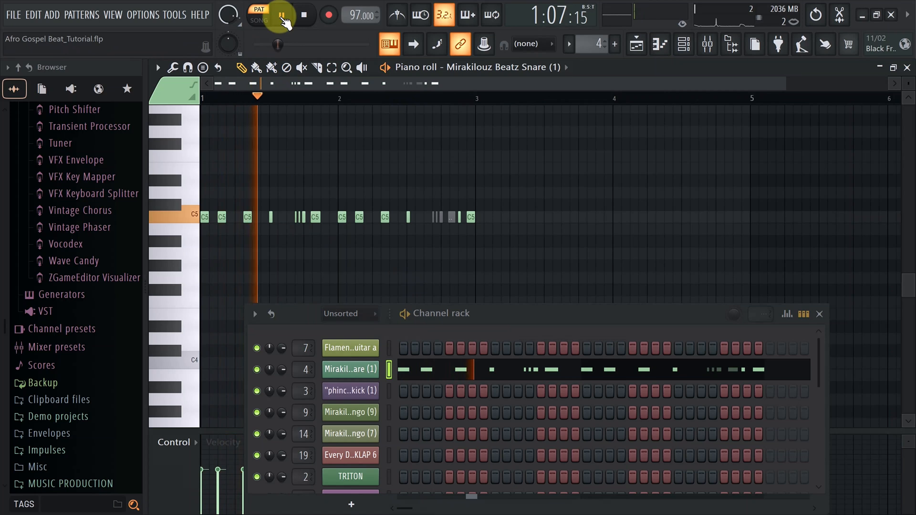
left_click_drag(573, 312, 709, 217)
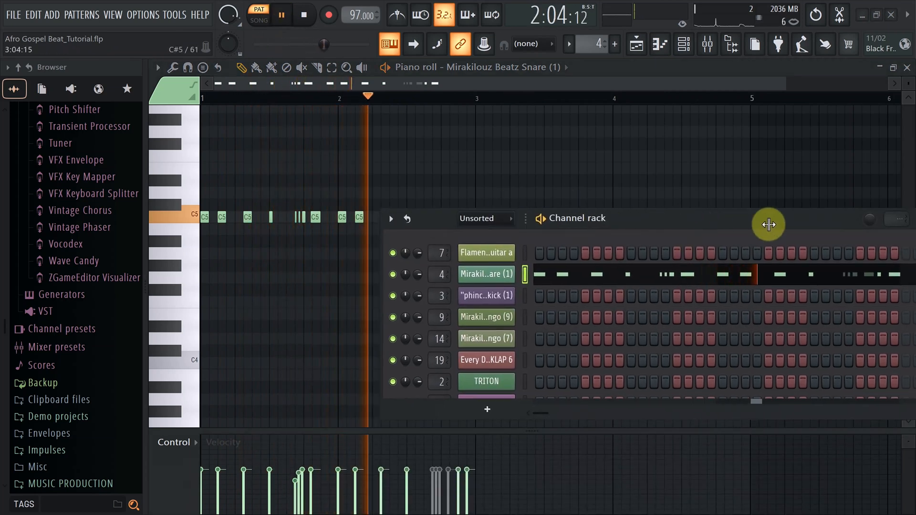
left_click_drag(771, 210, 712, 231)
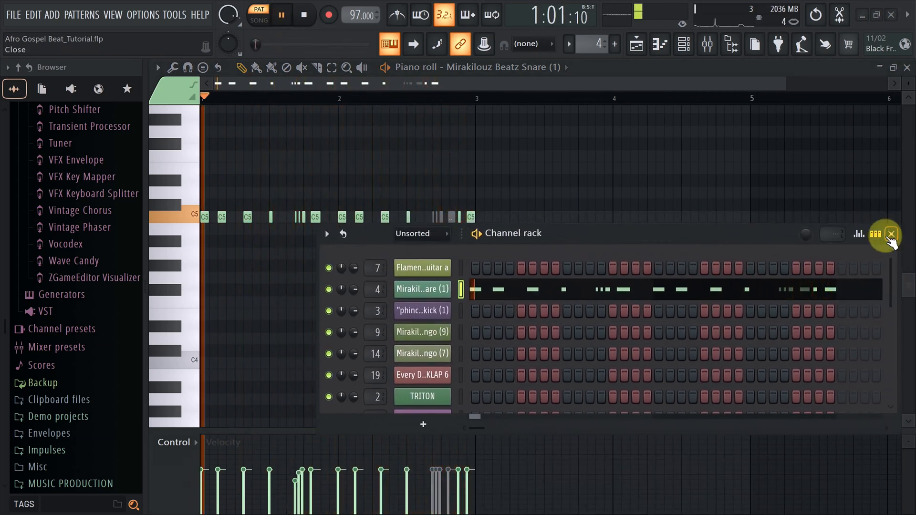
left_click(891, 234)
key("space")
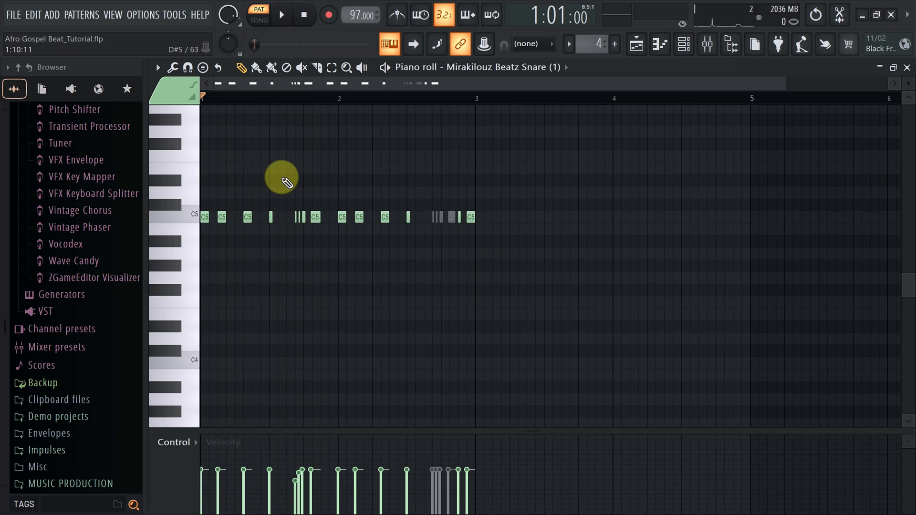
Play the snare pattern from just before the three short notes in bar 1 and examine their velocities
scroll(286, 183, "up", 5, "ctrl")
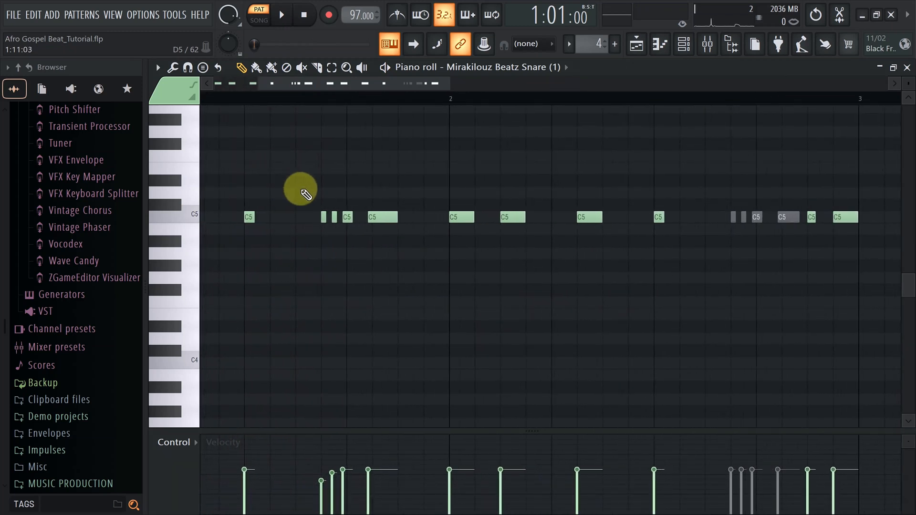
left_click(312, 95)
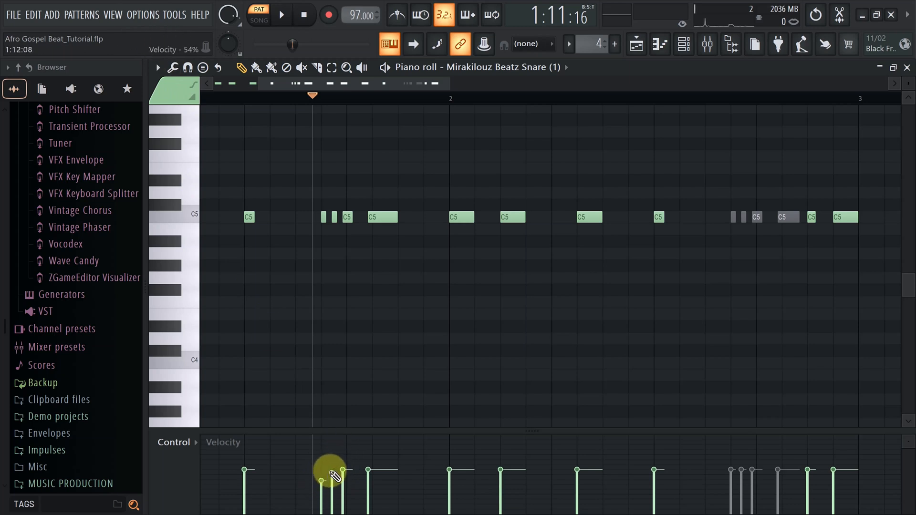
left_click_drag(335, 476, 347, 476)
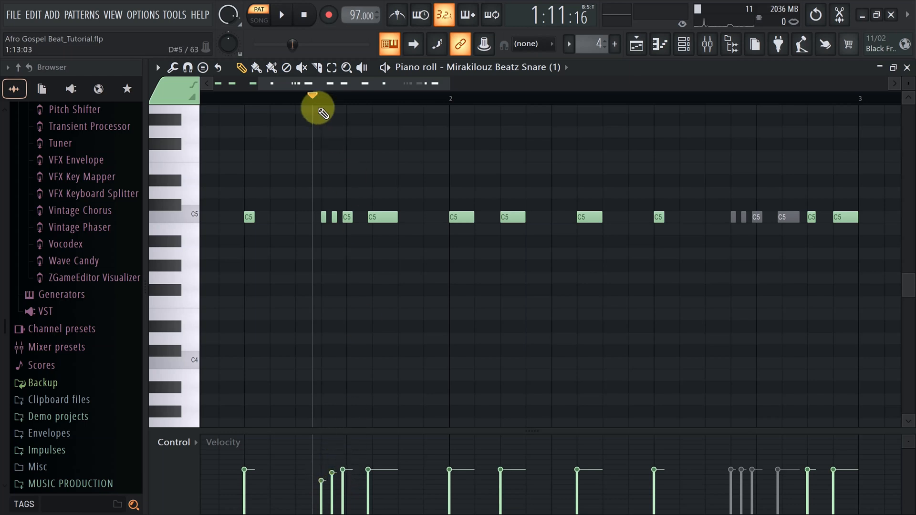
left_click(282, 15)
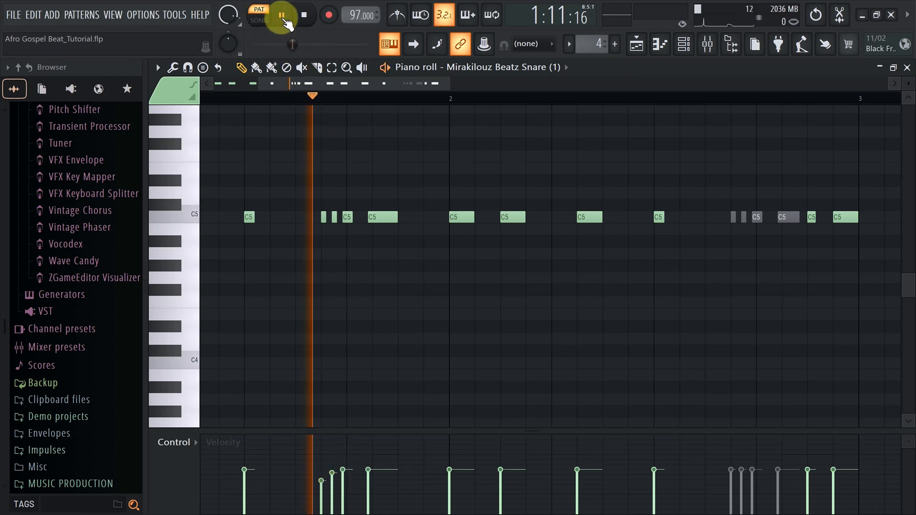
key("space")
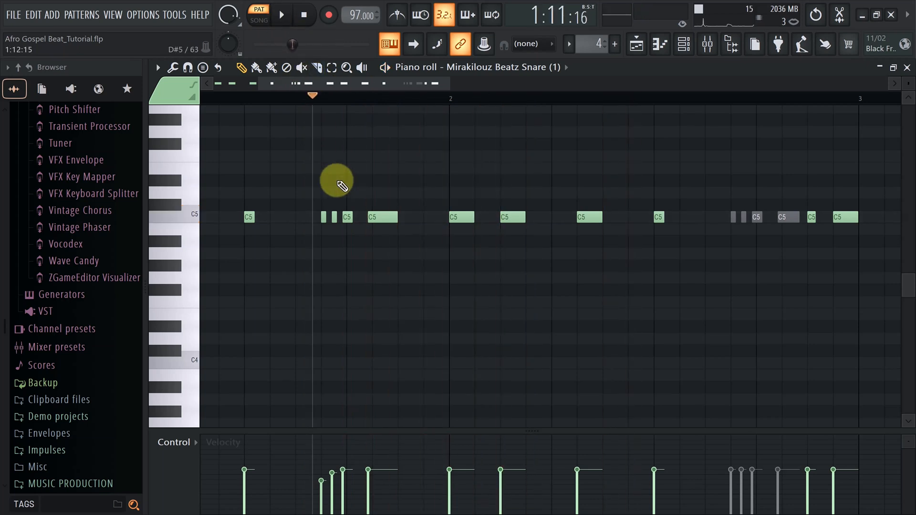
scroll(353, 191, "down", 6)
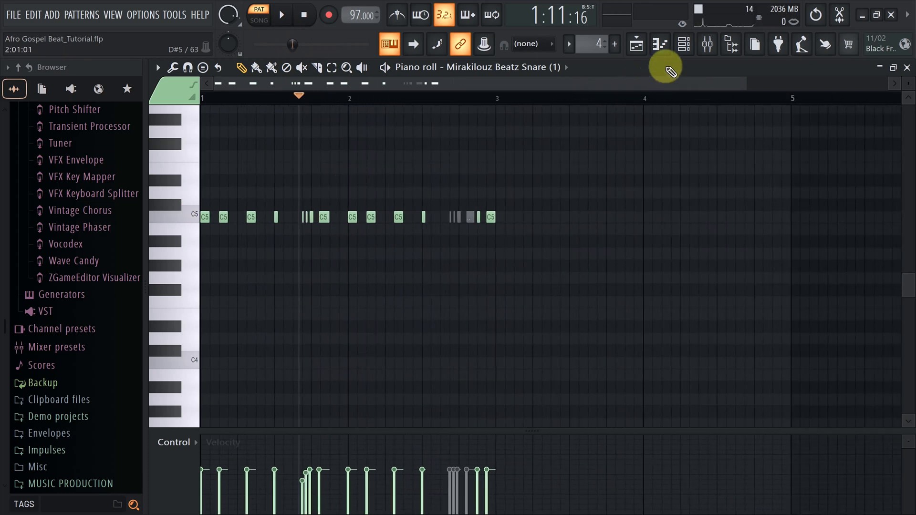
Return to the playlist, unmute the kick on Track 8, and play it with the shaker and snare from just before bar 5
left_click(660, 44)
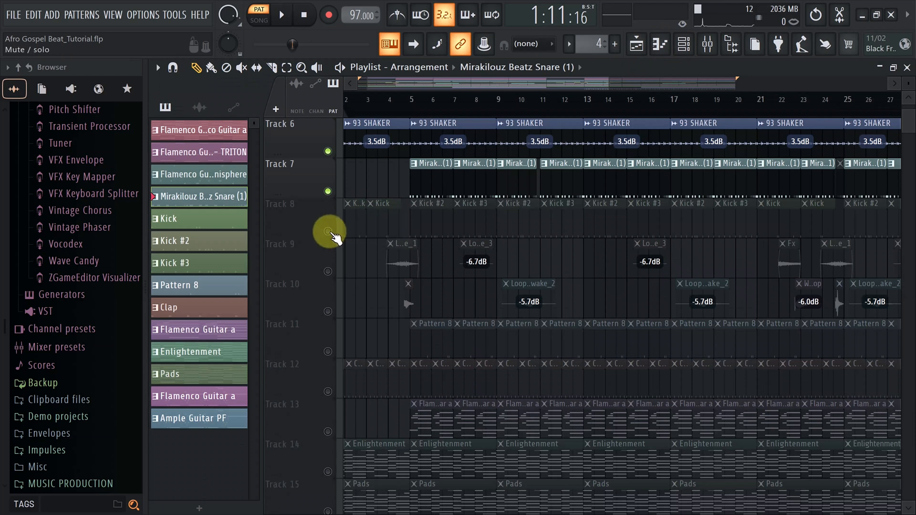
left_click(328, 231)
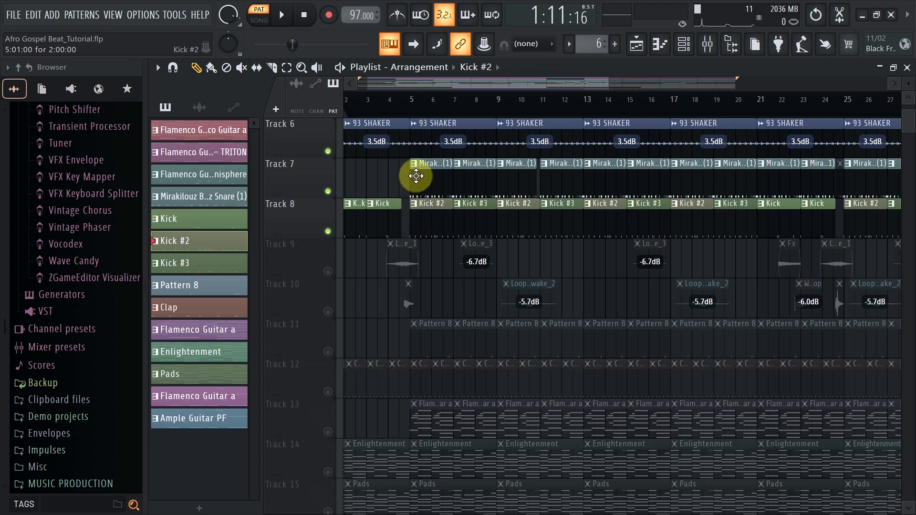
left_click(406, 104)
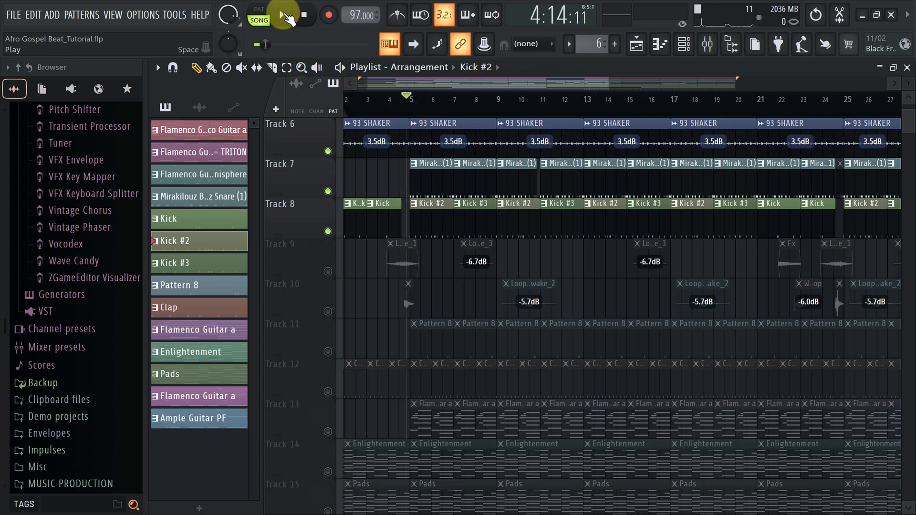
left_click(285, 16)
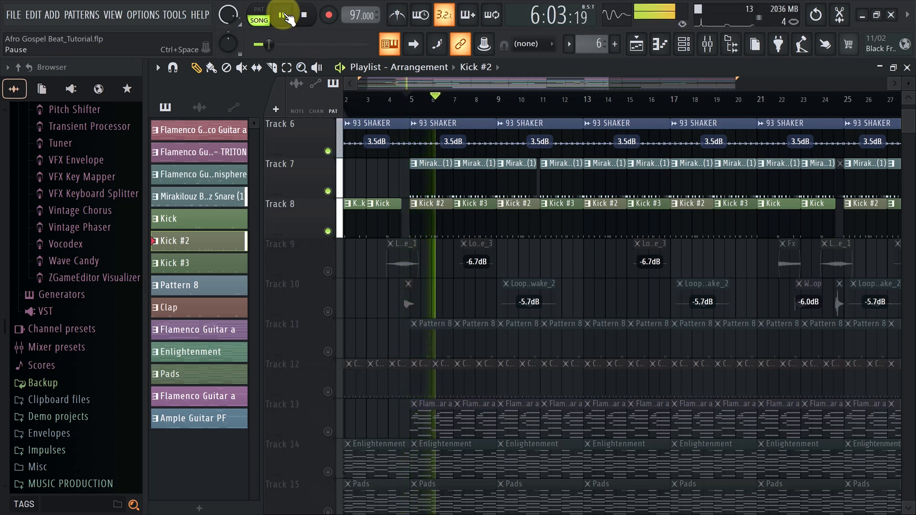
left_click(287, 16)
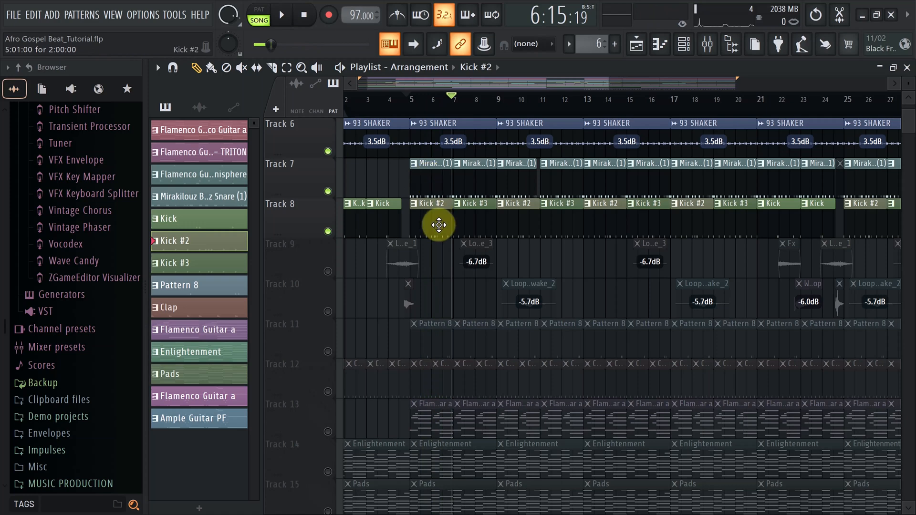
Open the Kick #2 pattern in the Piano roll and play its notes alone in pattern mode
double_click(425, 218)
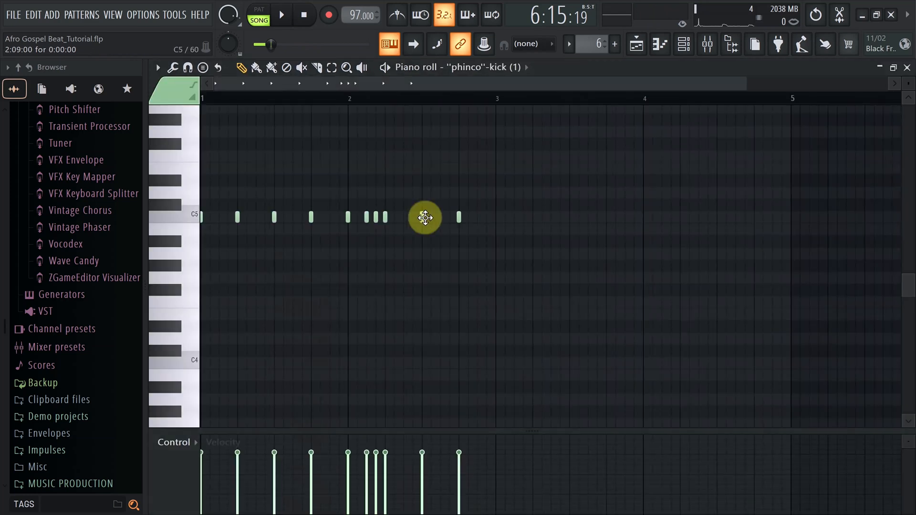
left_click(261, 14)
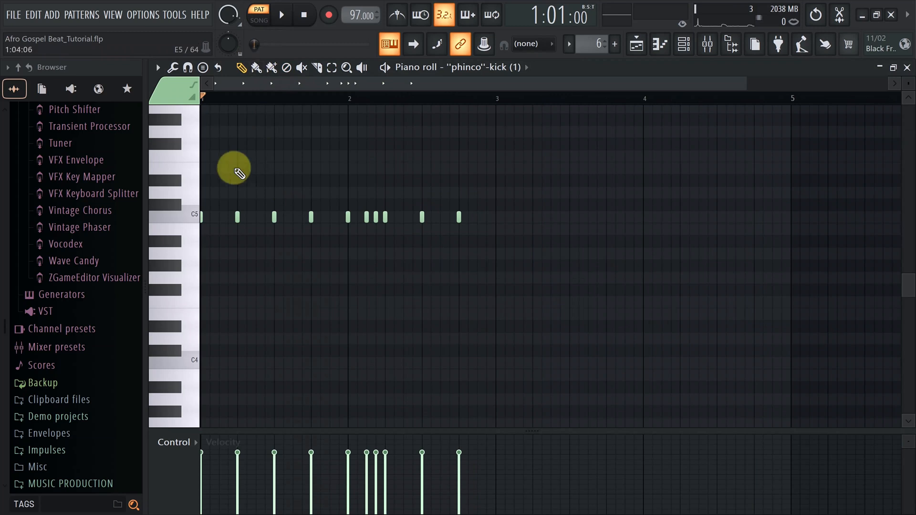
left_click(283, 15)
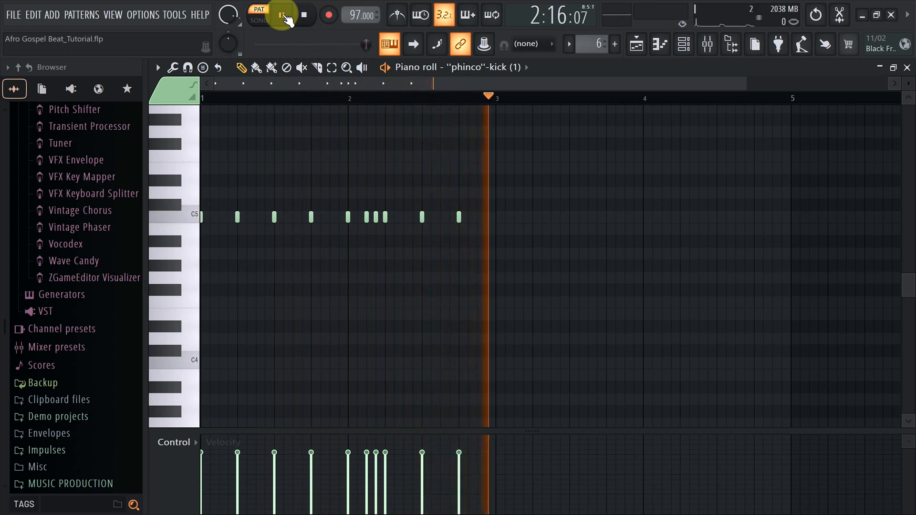
left_click(282, 16)
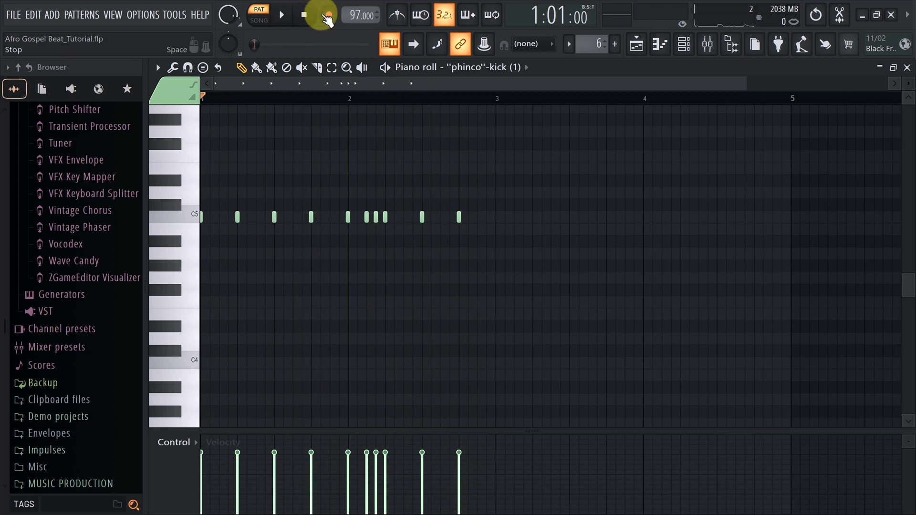
Return to the playlist, unmute the loop and Fx audio on Track 9, and play the song from between bars 3 and 4
left_click(660, 45)
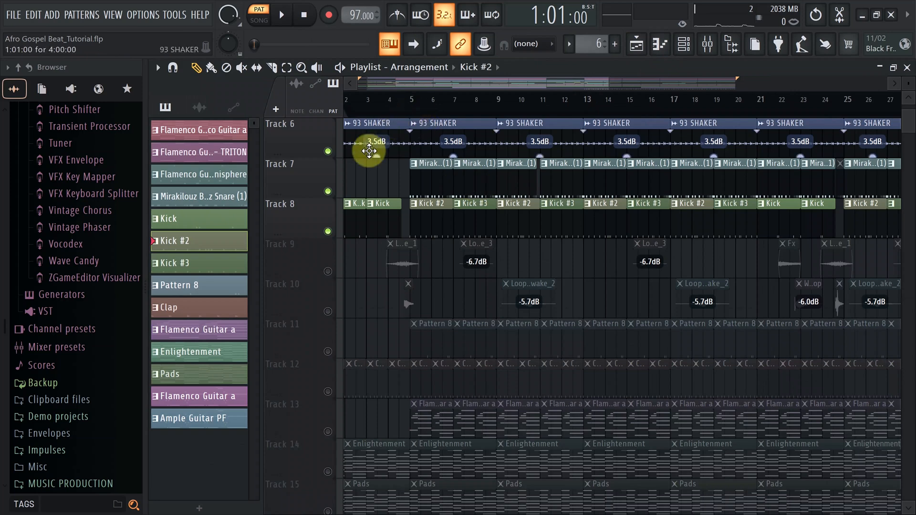
left_click(409, 100)
scroll(410, 122, "up", 2)
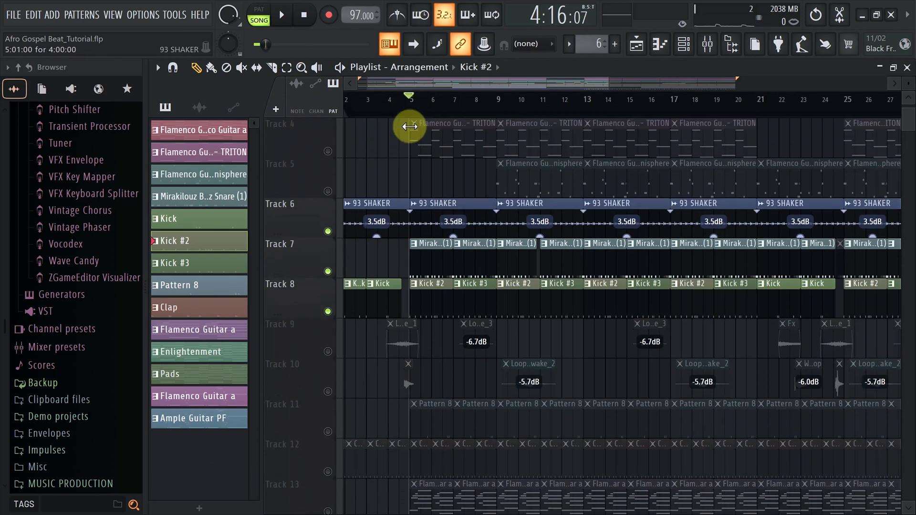
scroll(410, 127, "down", 3)
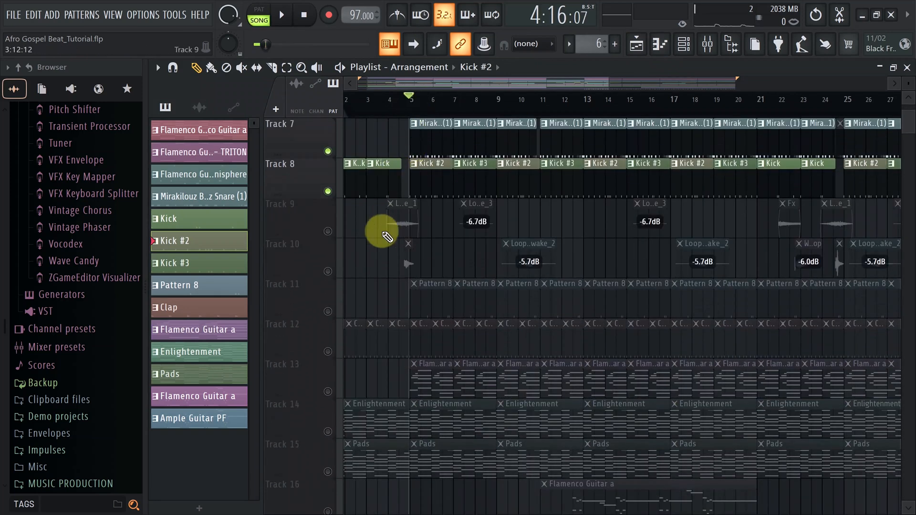
left_click(328, 231)
left_click(380, 100)
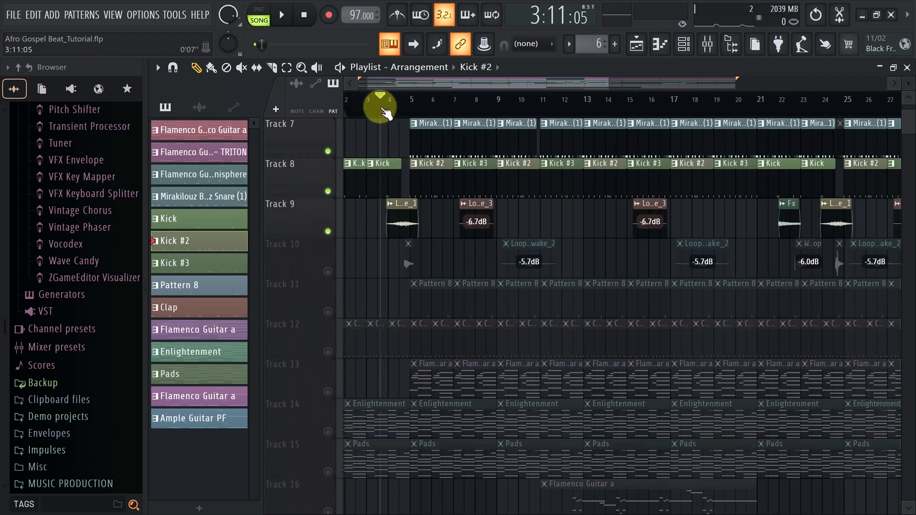
left_click(284, 16)
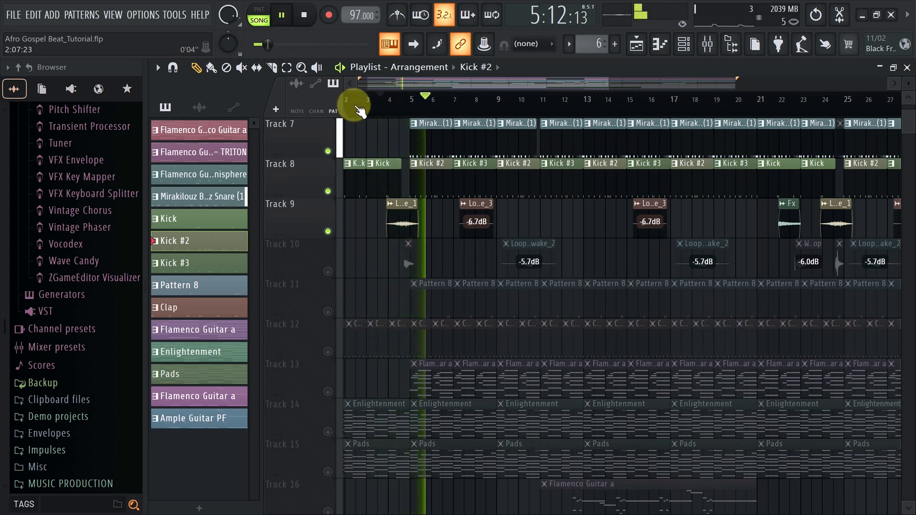
key("space")
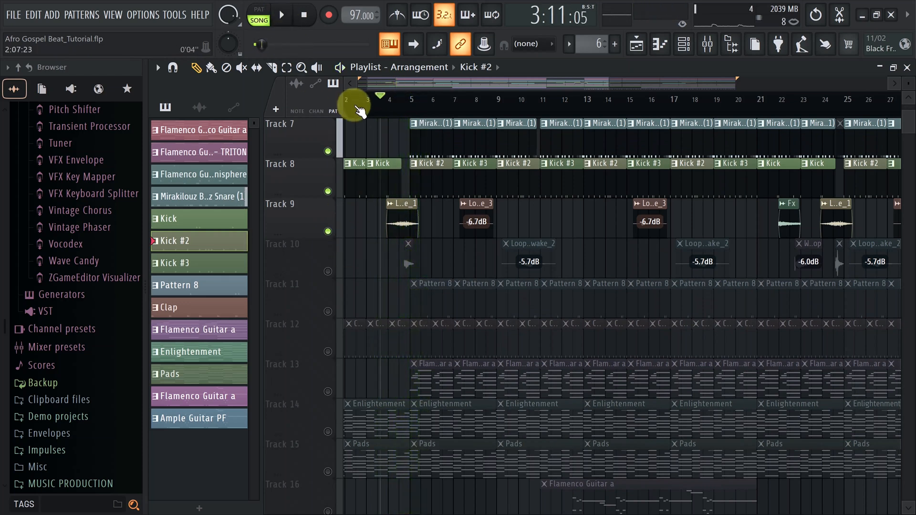
Unmute the audio clips on Track 10 and play the song from between bars 3 and 4
left_click(329, 271)
key("space")
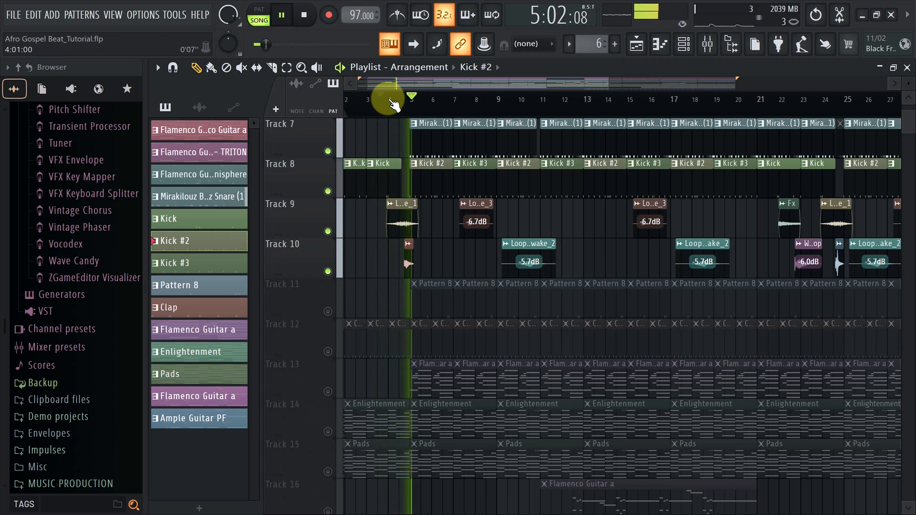
key("space")
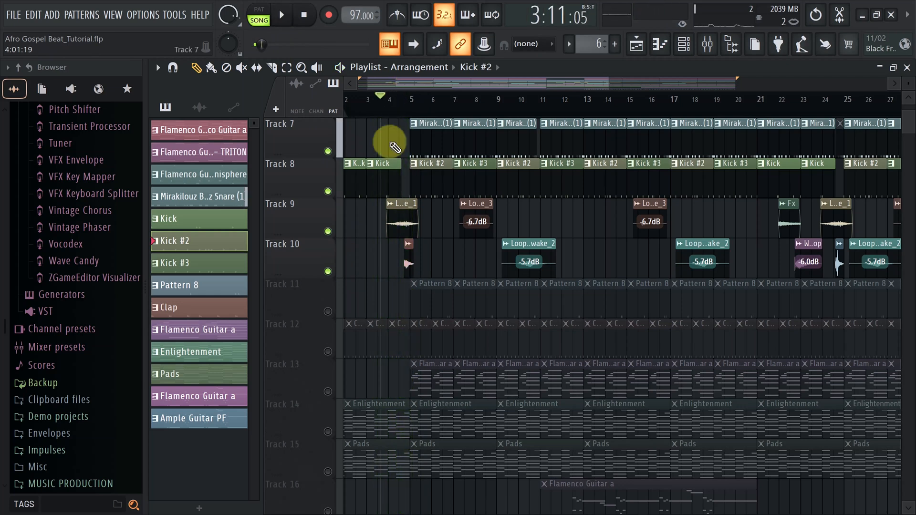
Solo Pattern 8 on Track 11 and play it from between bars 5 and 6, and solo and play the clap on Track 12
left_click(328, 312)
left_click(426, 99)
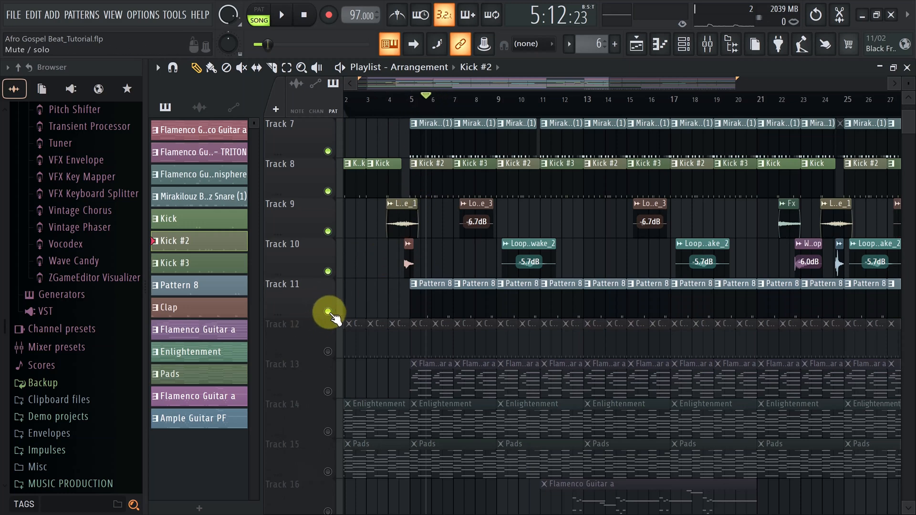
left_click(328, 312, "ctrl")
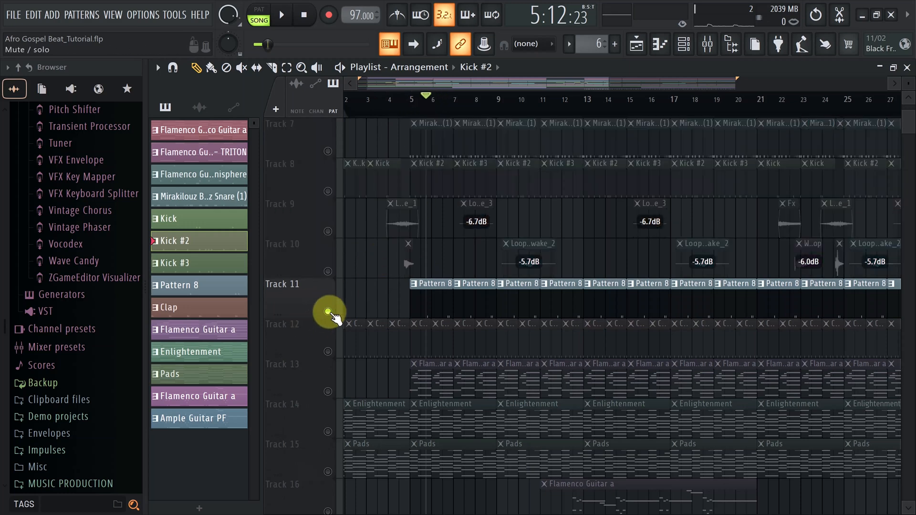
key("space")
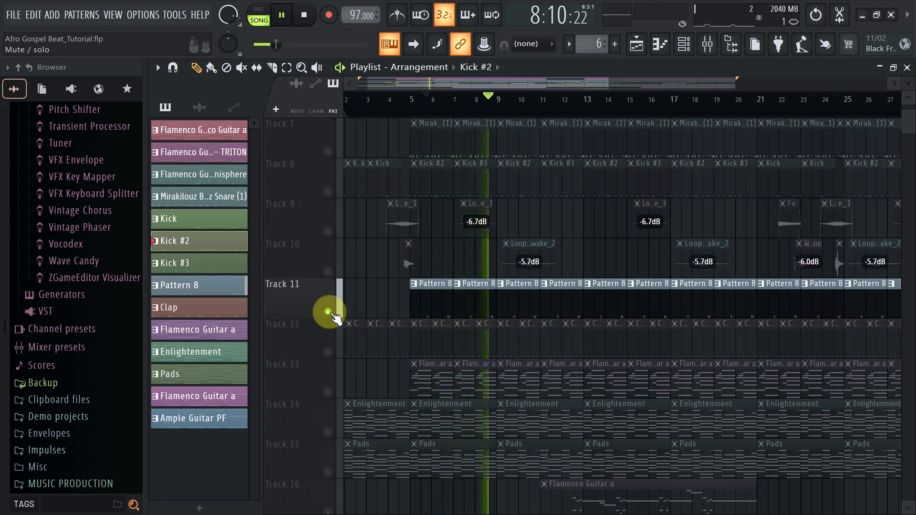
key("space")
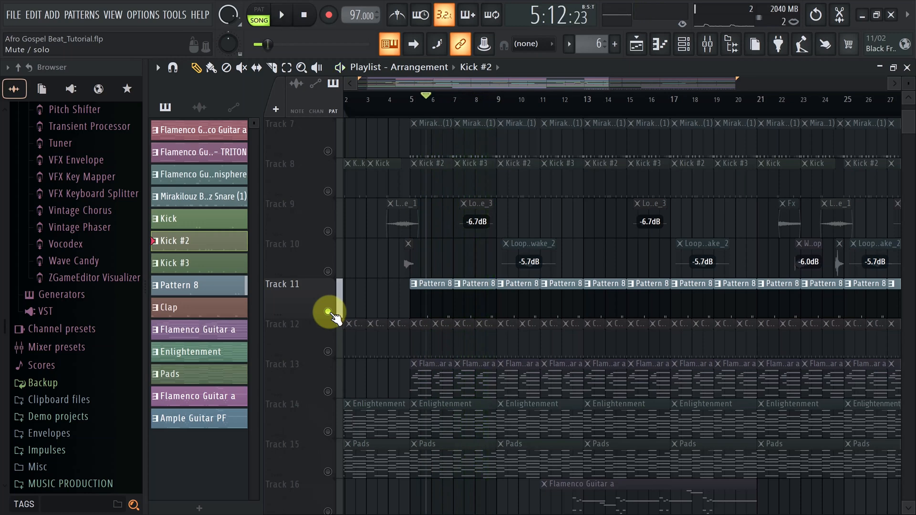
left_click(328, 352, "ctrl")
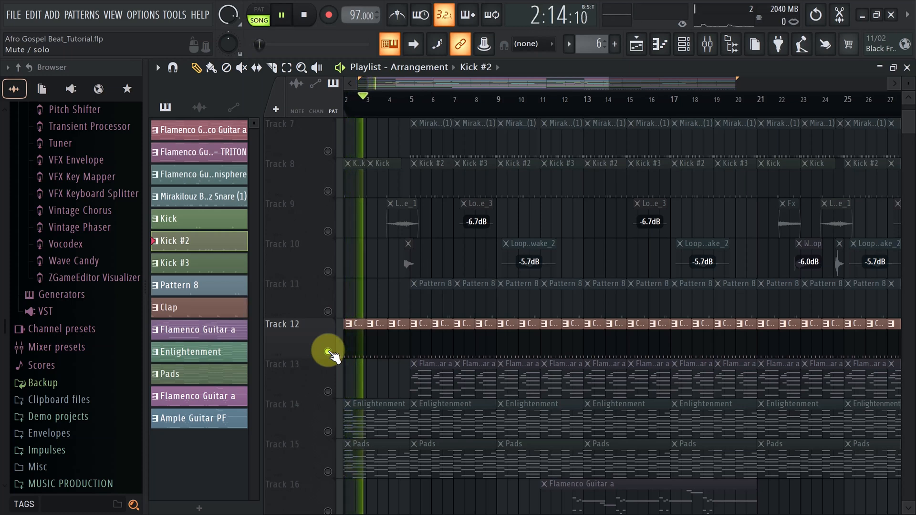
key("space")
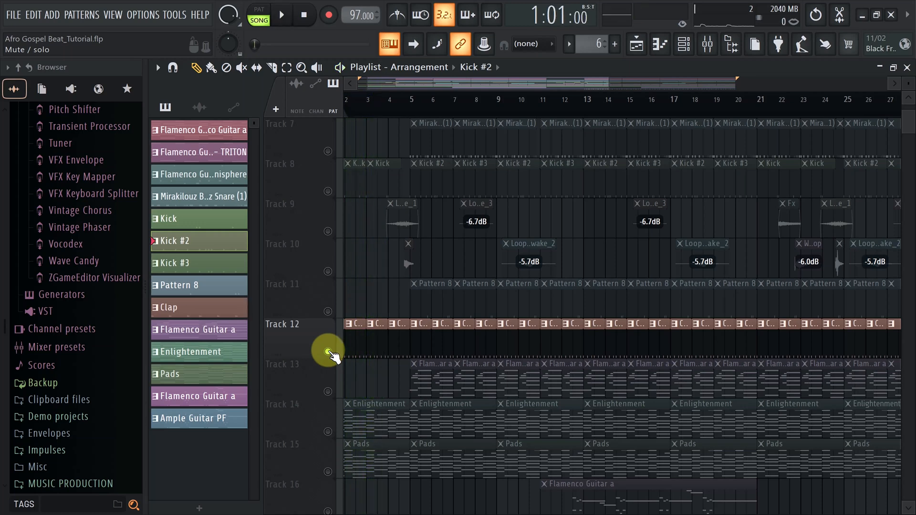
Solo the Flamenco Guitar a pattern on Track 13 and play it from just before bar 5
right_click(330, 393)
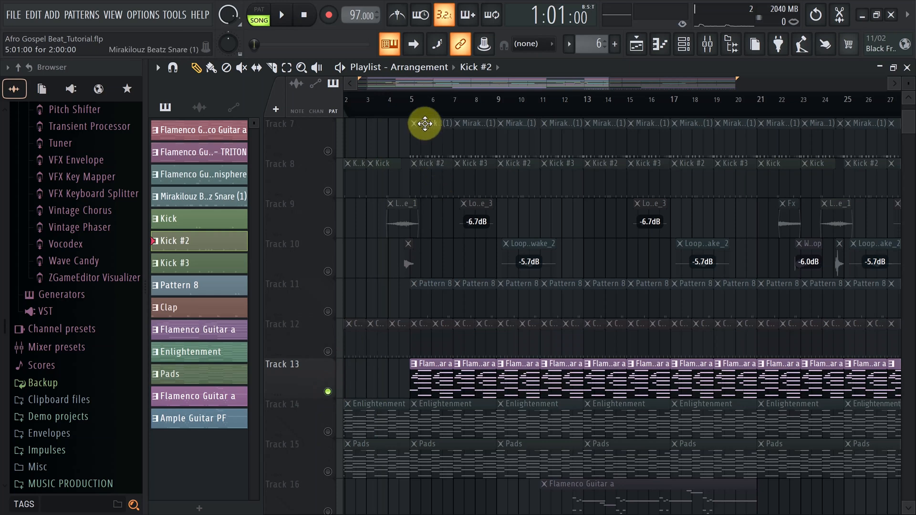
left_click_drag(417, 111, 410, 106)
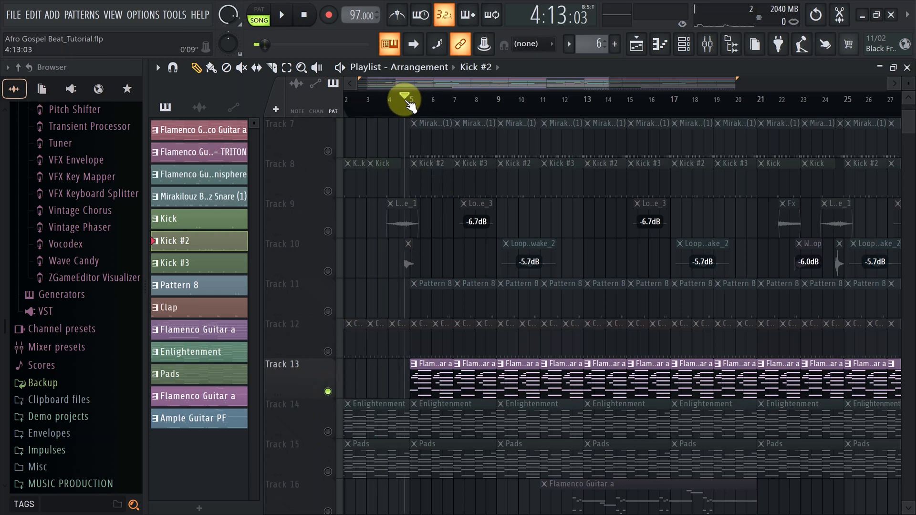
key("space")
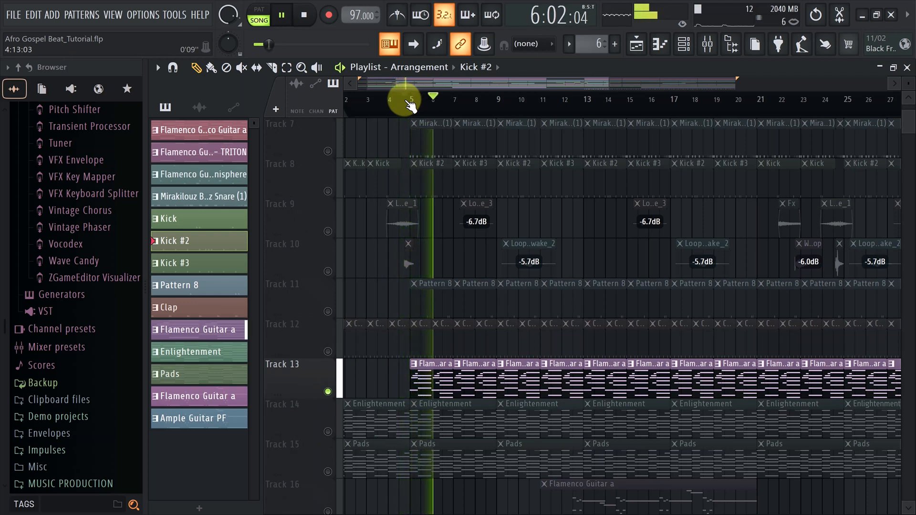
key("space")
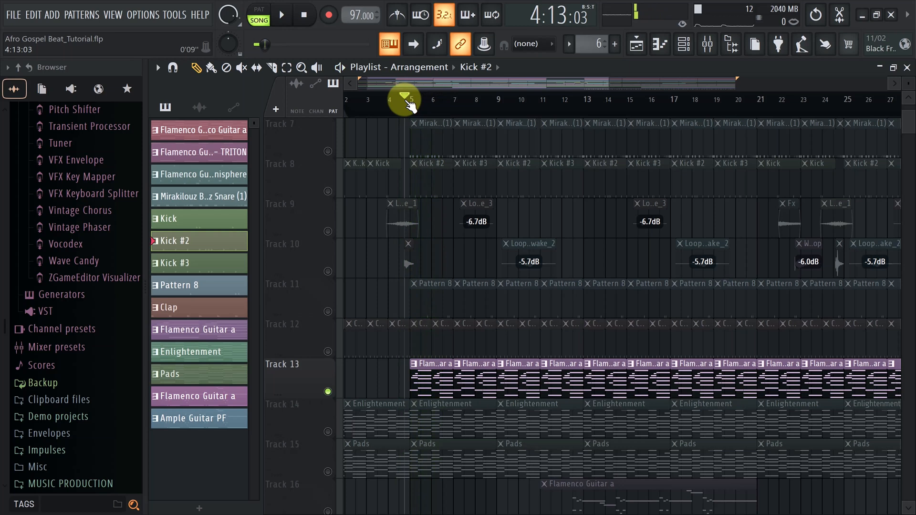
Select the Flamenco Guitar a pattern on Track 13 and examine its channel's Omnisphere patch
scroll(420, 122, "down", 1)
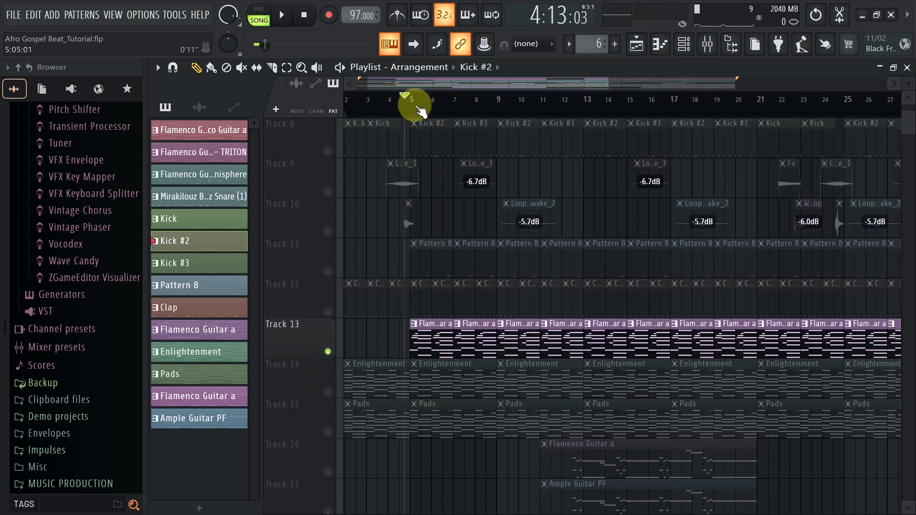
left_click_drag(411, 102, 417, 106)
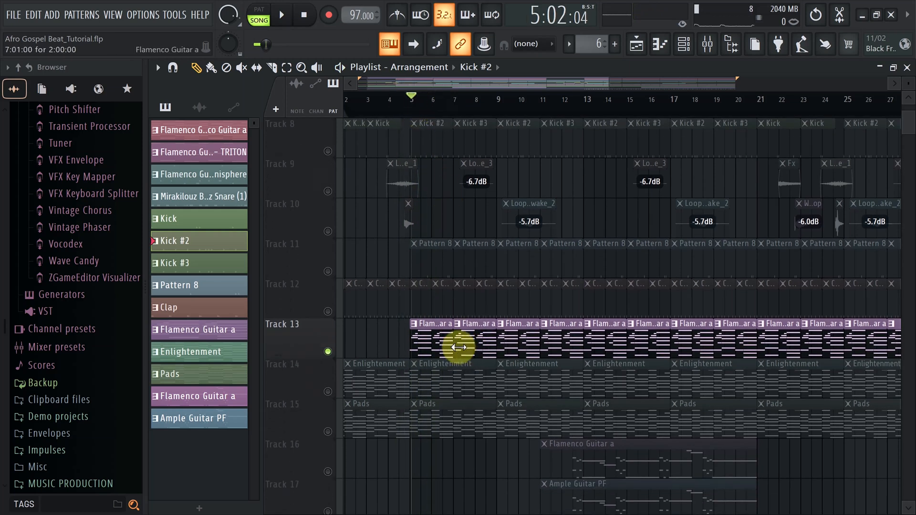
left_click(684, 44)
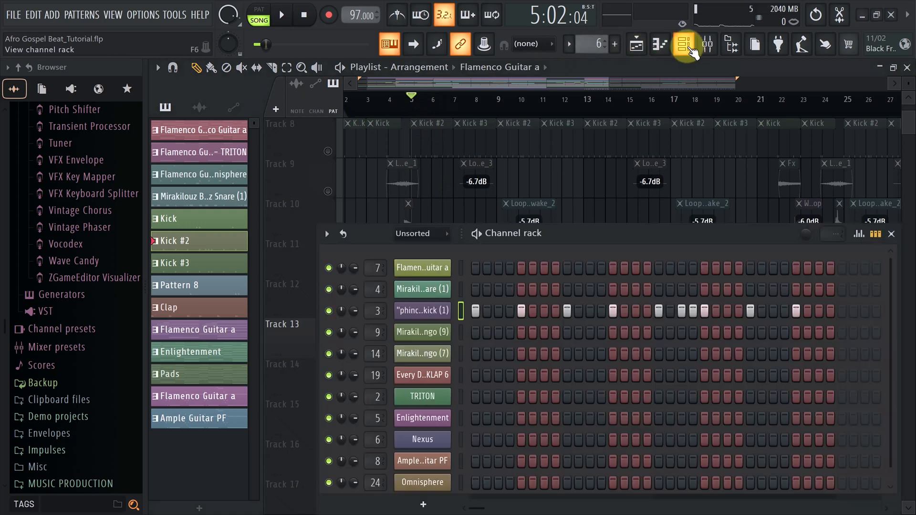
left_click_drag(537, 233, 504, 119)
left_click_drag(683, 136, 658, 337)
scroll(485, 199, "down", 4)
left_click(466, 182)
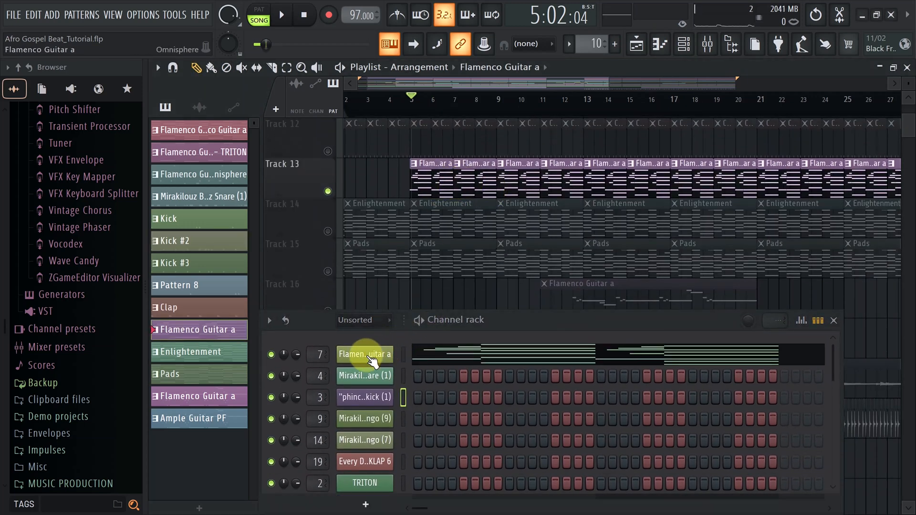
left_click_drag(485, 321, 501, 248)
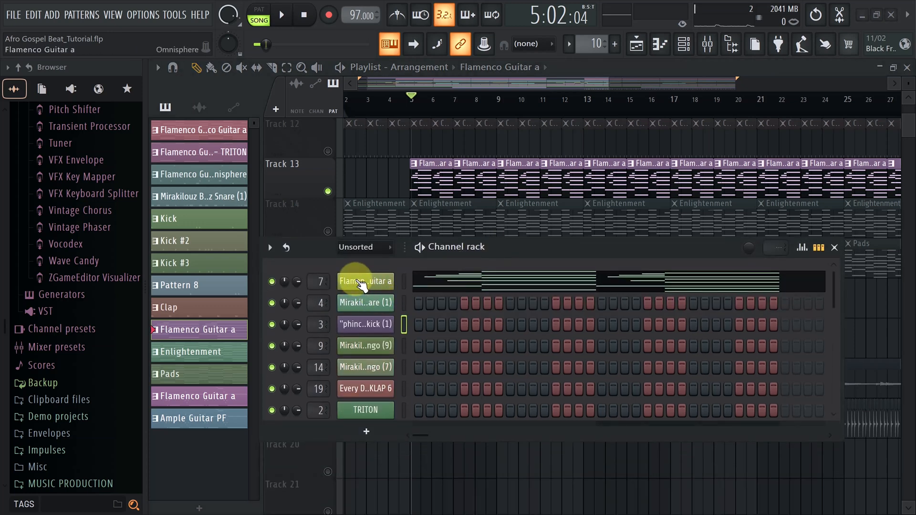
left_click(361, 282)
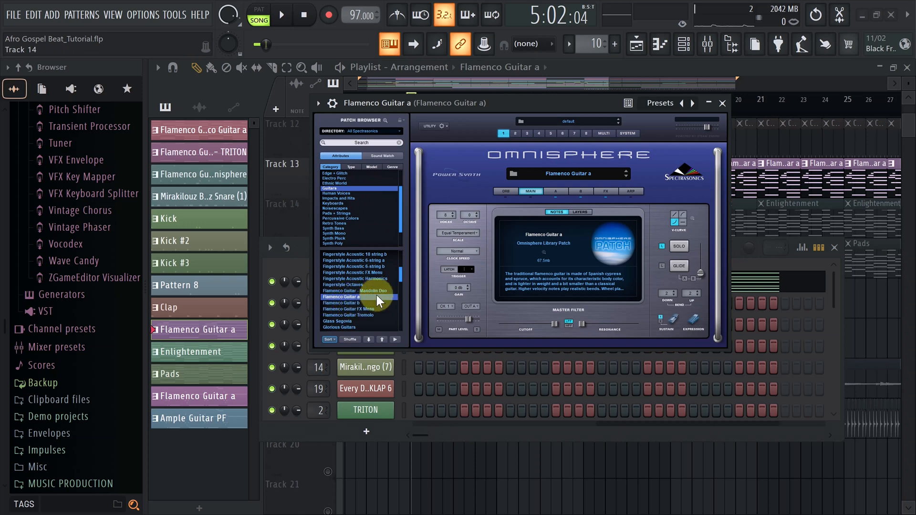
left_click(723, 103)
Solo the Enlightenment pattern on Track 14 and play it from just before bar 5
left_click_drag(485, 247, 515, 337)
scroll(420, 219, "down", 1)
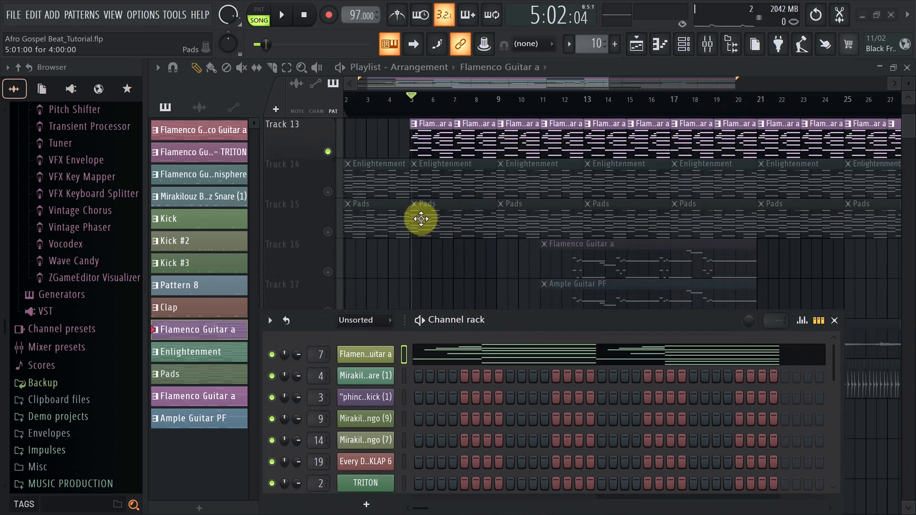
right_click(328, 191)
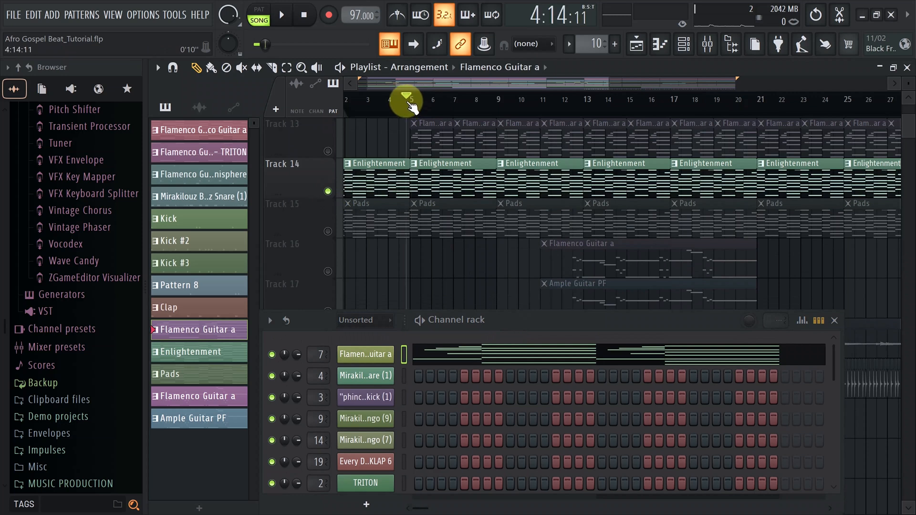
left_click(283, 14)
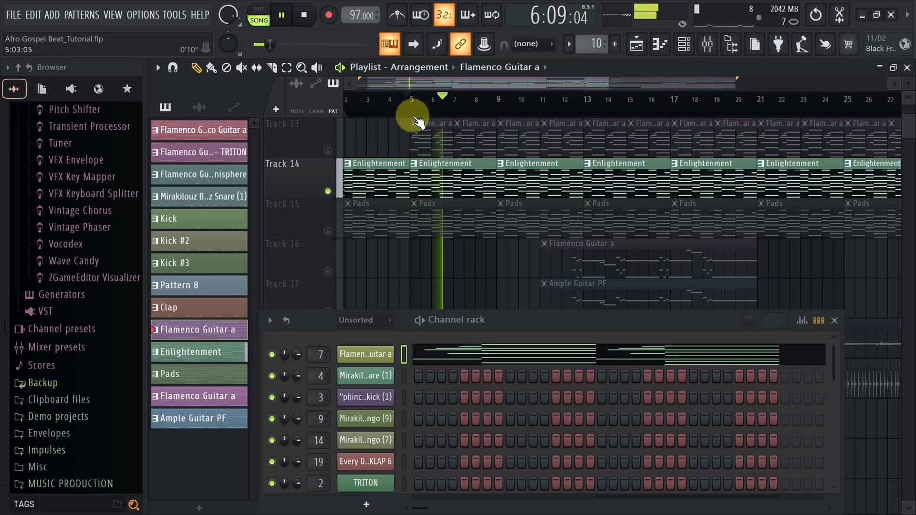
key("space")
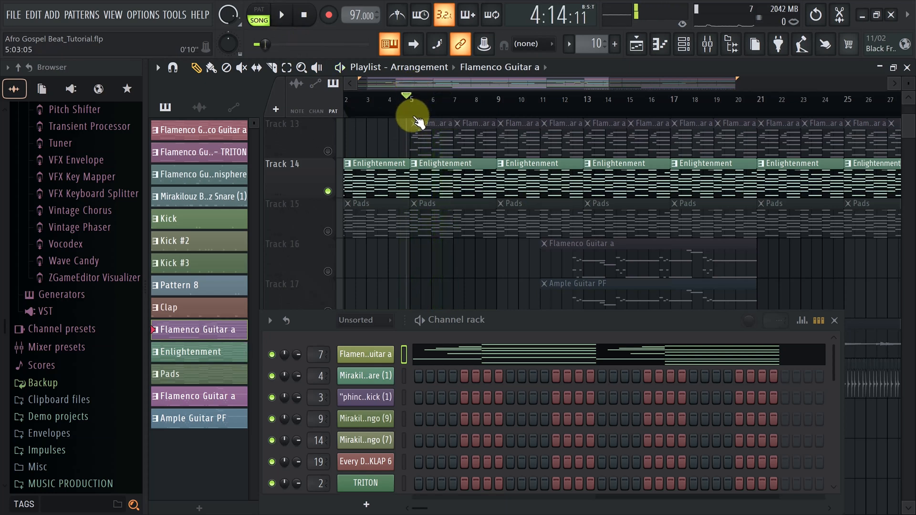
Show the start of the song in the playlist and toggle Track 14's solo off and on again
left_click_drag(429, 84, 414, 84)
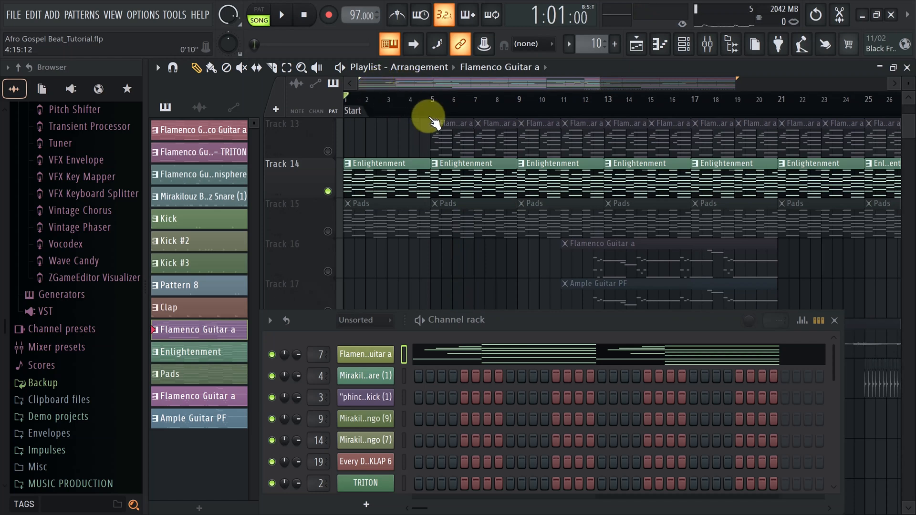
scroll(369, 144, "down", 1)
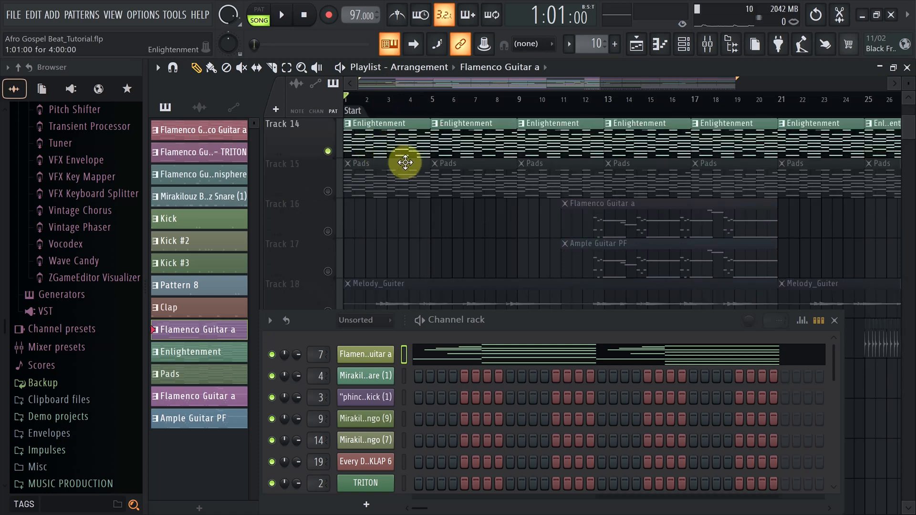
scroll(409, 158, "up", 1)
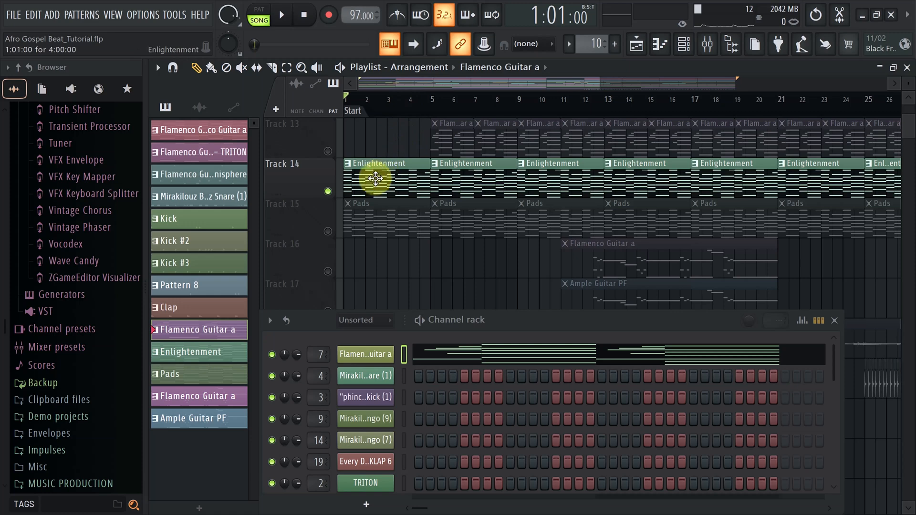
left_click(327, 191, "ctrl")
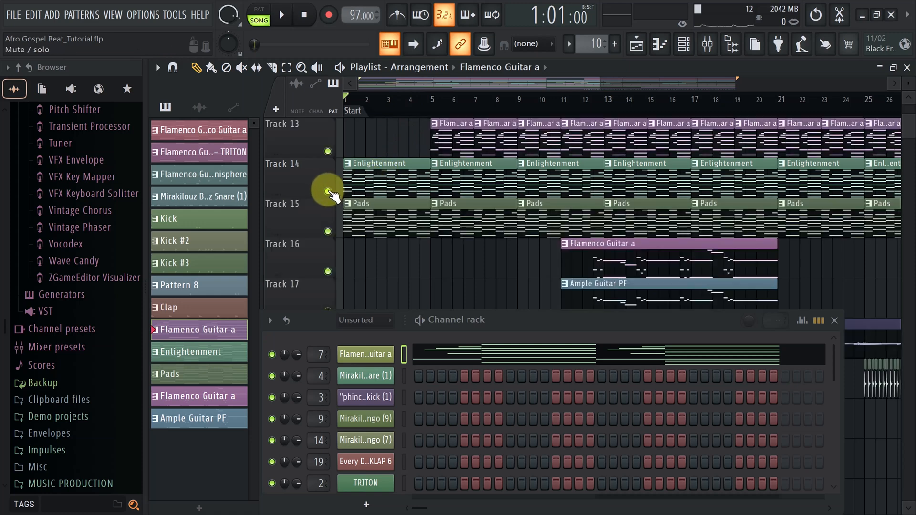
left_click(328, 191, "ctrl")
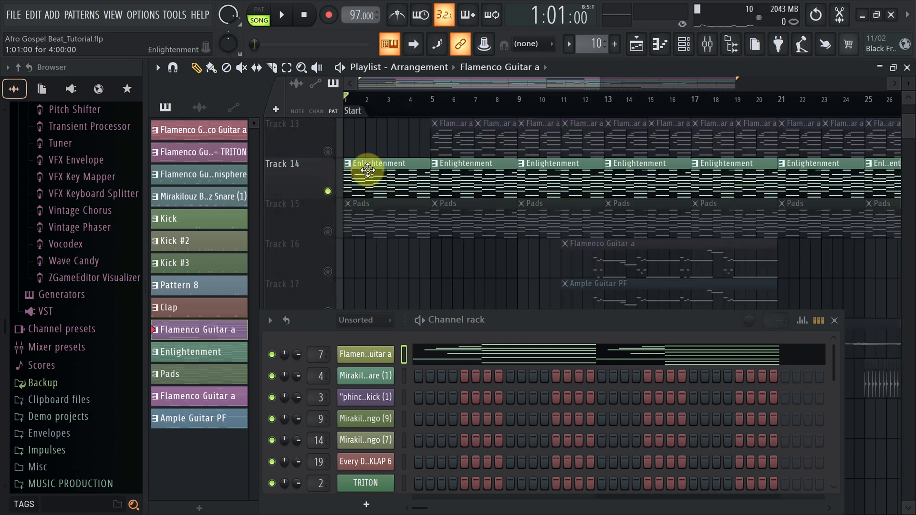
Open the Flamenco Guitar a channel in the Piano roll, examine its full chord pattern, and return to the playlist
right_click(392, 355)
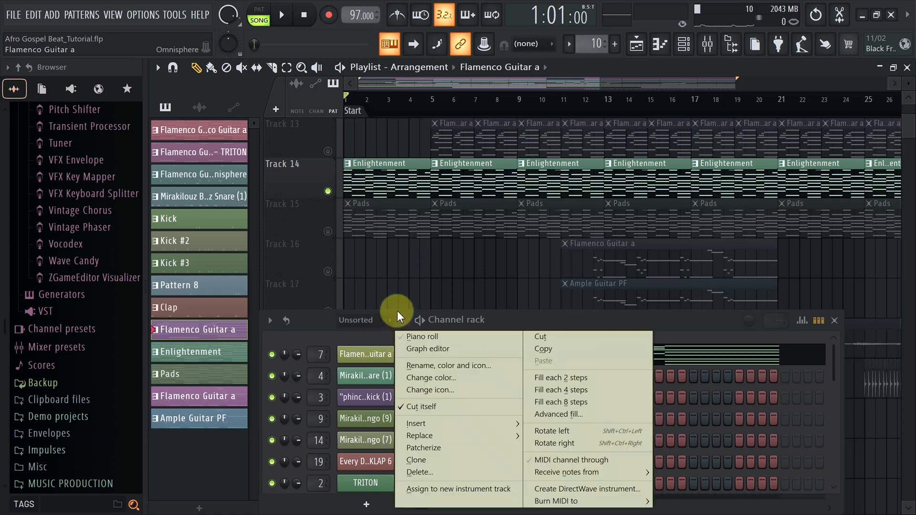
left_click(403, 337)
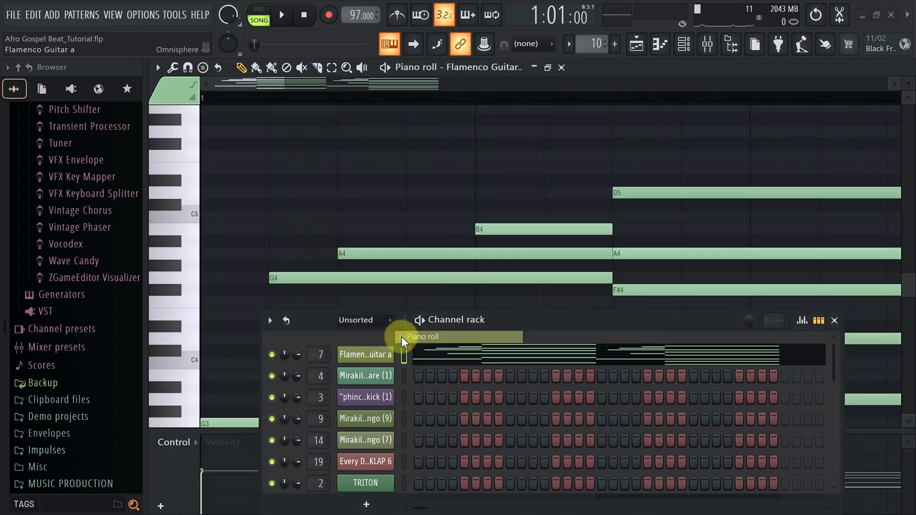
scroll(320, 166, "down", 6)
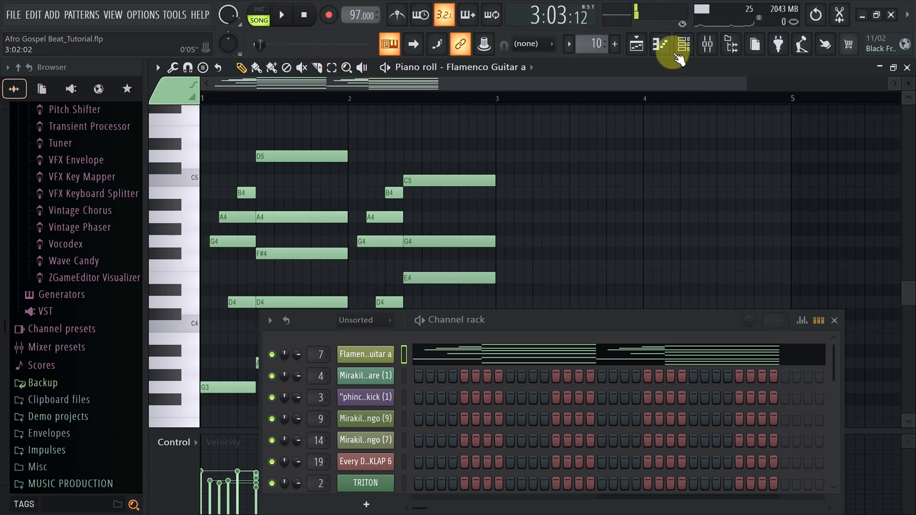
left_click(660, 44)
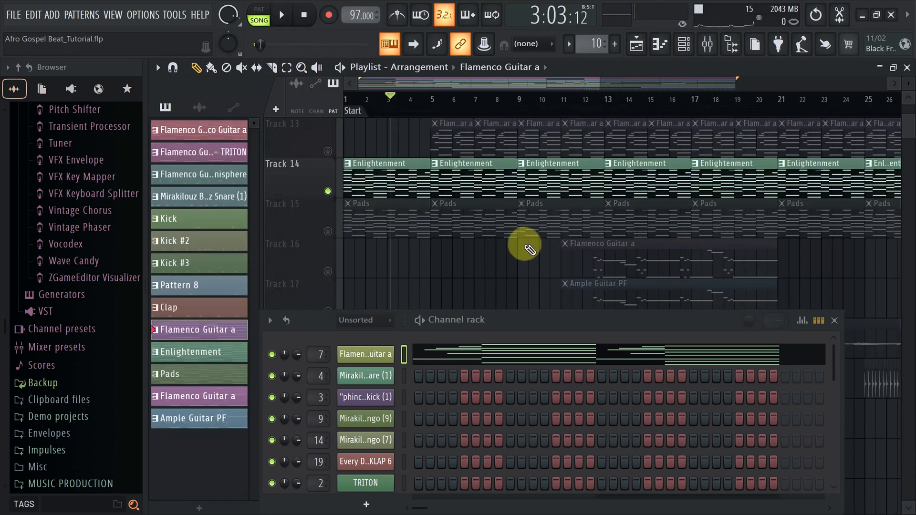
Select the Enlightenment pattern on Track 14 and open the Enlightenment instrument from the Channel rack
left_click_drag(511, 321, 508, 267)
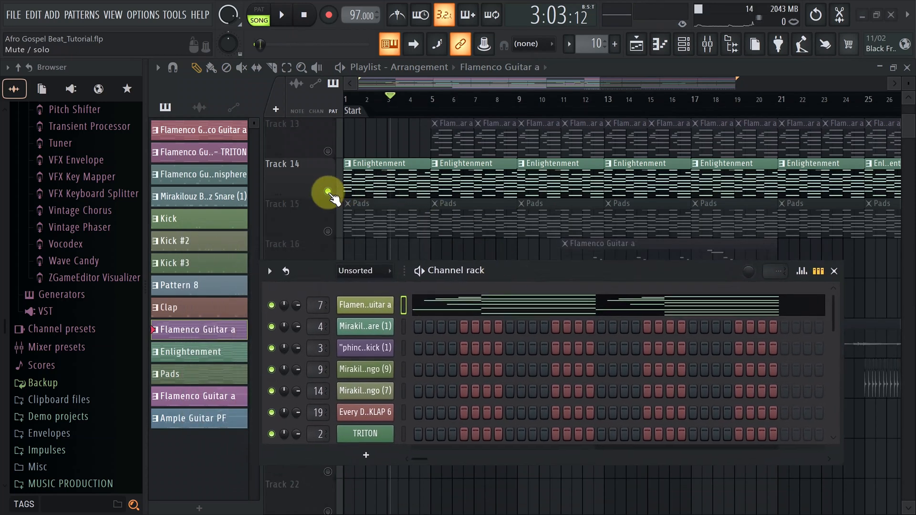
left_click(386, 186)
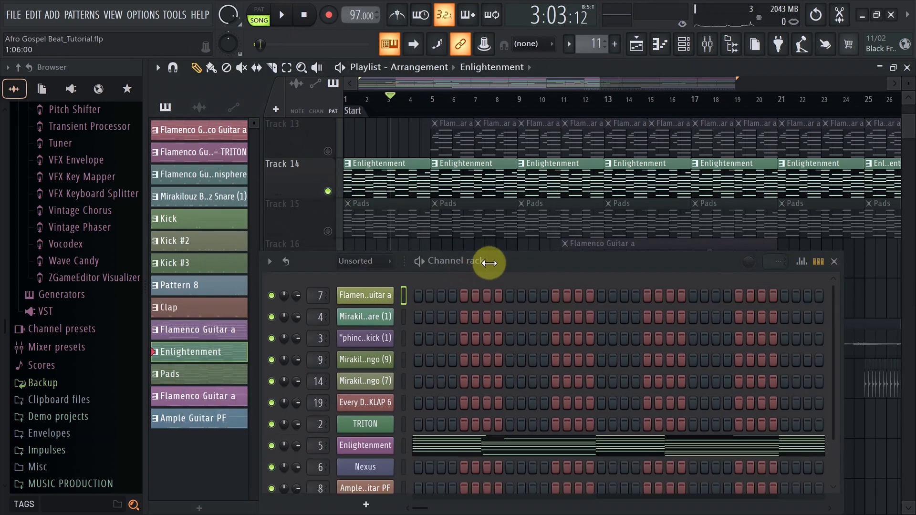
left_click_drag(492, 262, 517, 269)
left_click(395, 185)
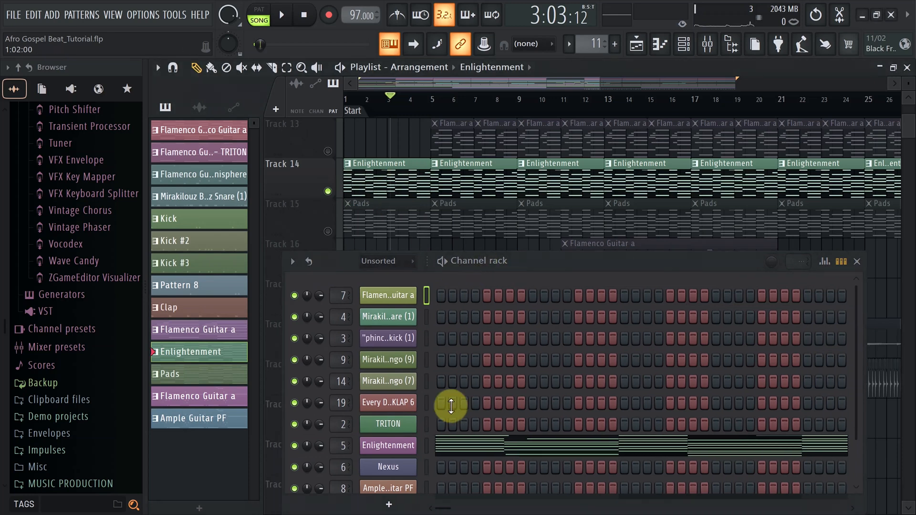
left_click(396, 448)
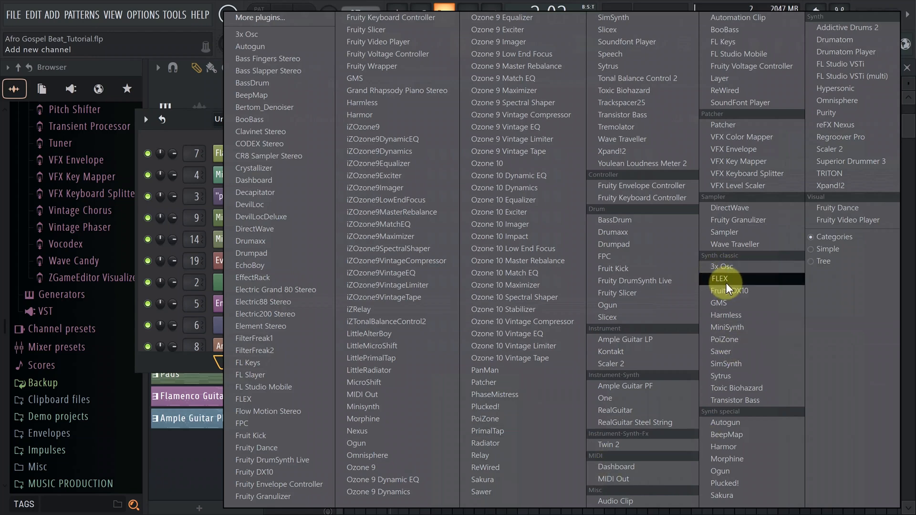
Close the plugin list and open the Enlightenment channel's FLEX instrument from the Channel rack
left_click(182, 116)
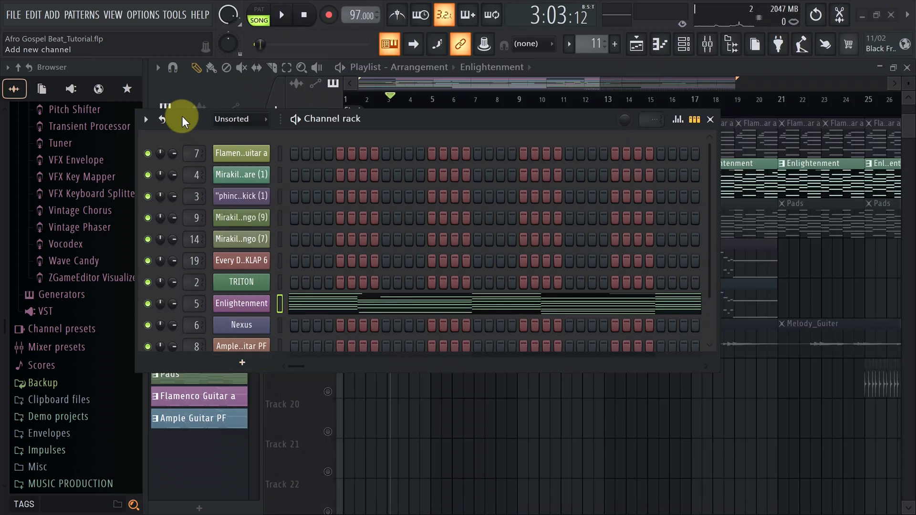
left_click_drag(379, 119, 449, 138)
left_click(313, 326)
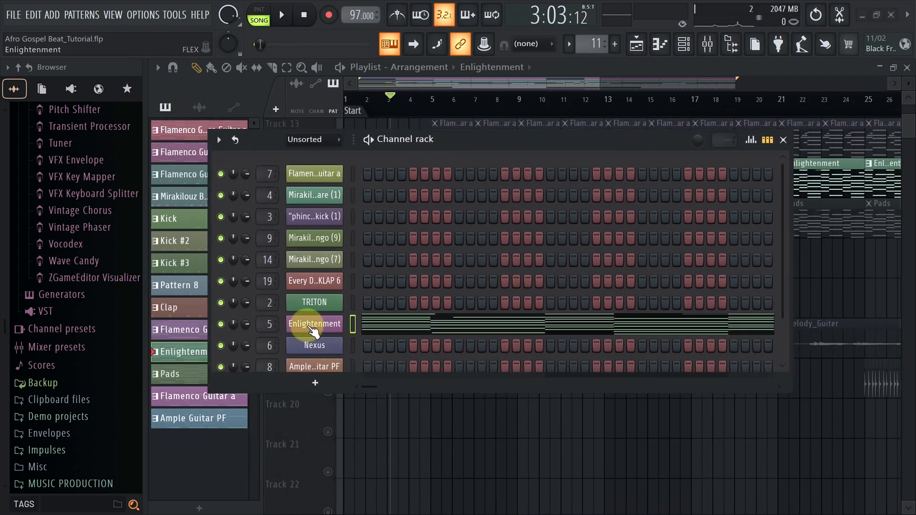
left_click(309, 326)
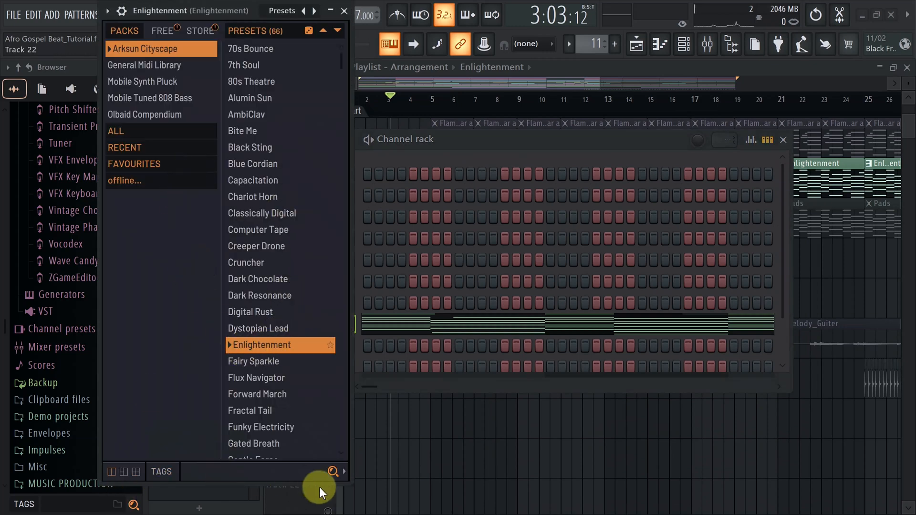
Show and hide FLEX's full sound controls, and display the tag filters for its presets
left_click(344, 473)
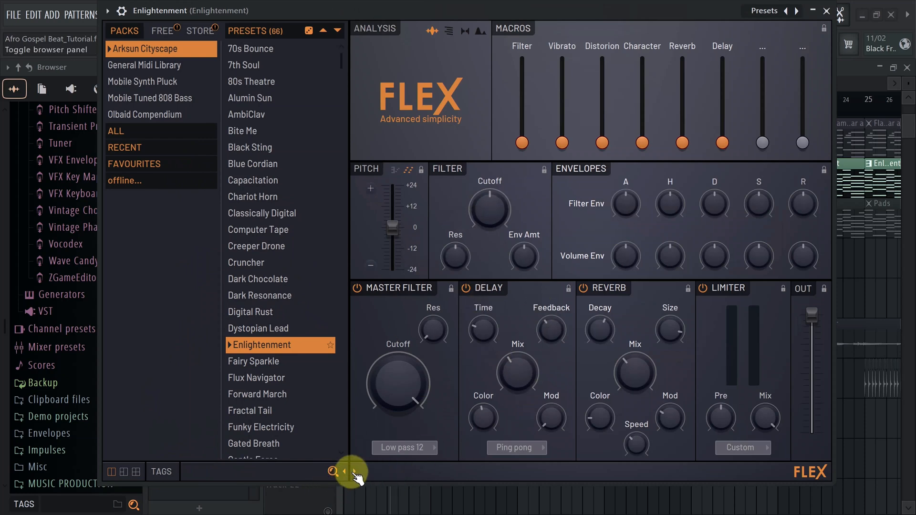
left_click(345, 472)
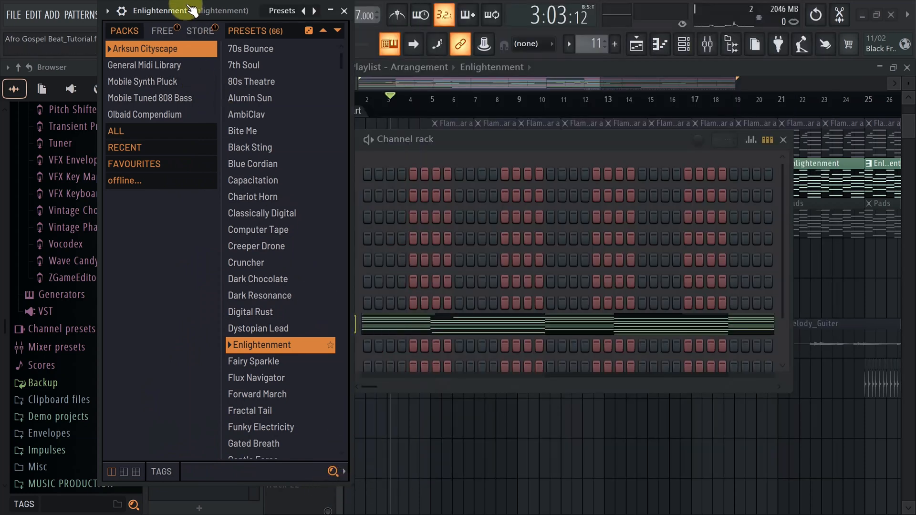
left_click(161, 472)
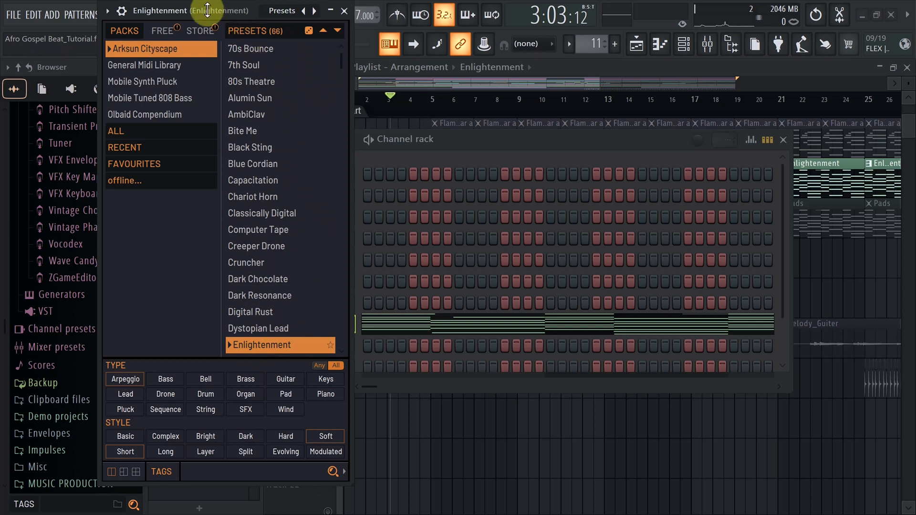
Look through the presets of the Arksun Cityscape pack around Enlightenment, keeping the FLEX window clear of the playlist
left_click_drag(208, 10, 221, 10)
scroll(286, 229, "down", 2)
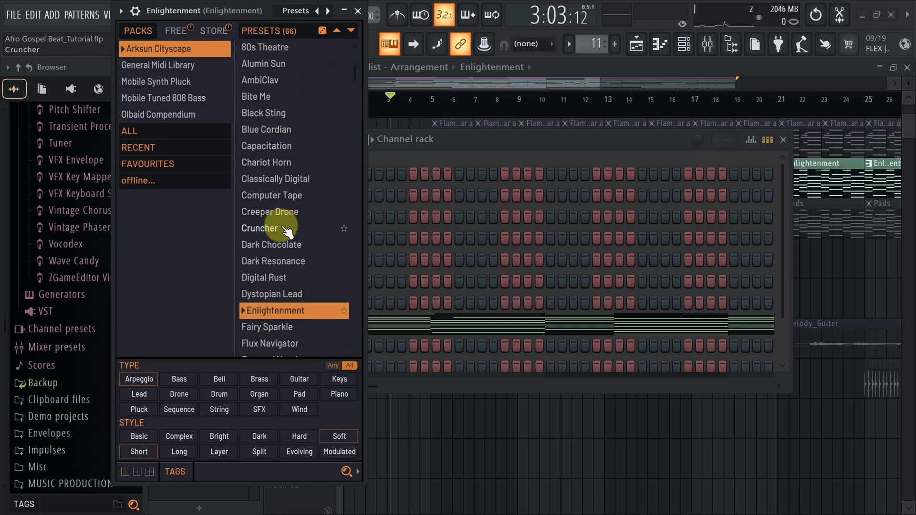
scroll(267, 228, "up", 2)
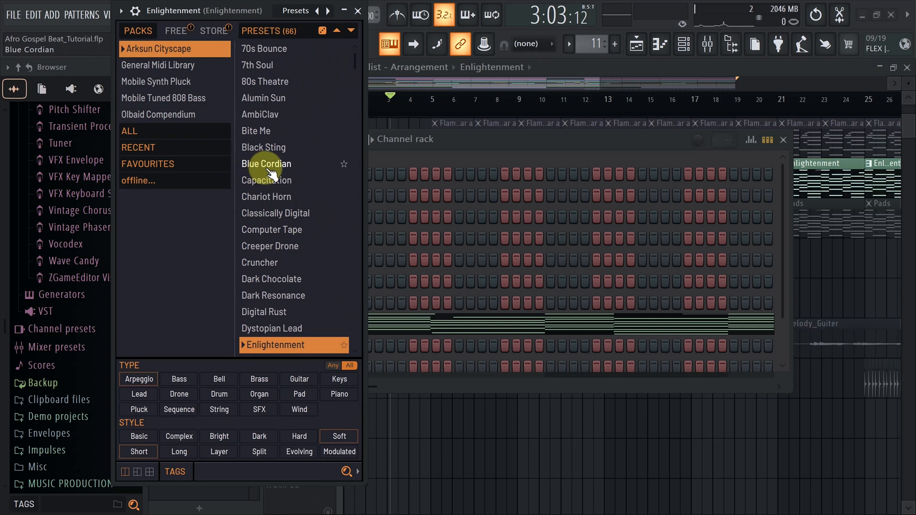
scroll(286, 214, "down", 6)
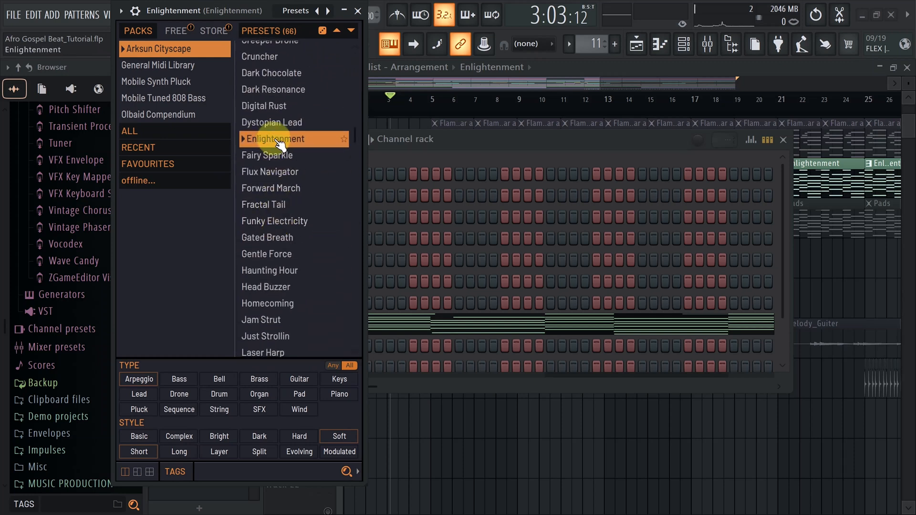
left_click_drag(213, 11, 163, 17)
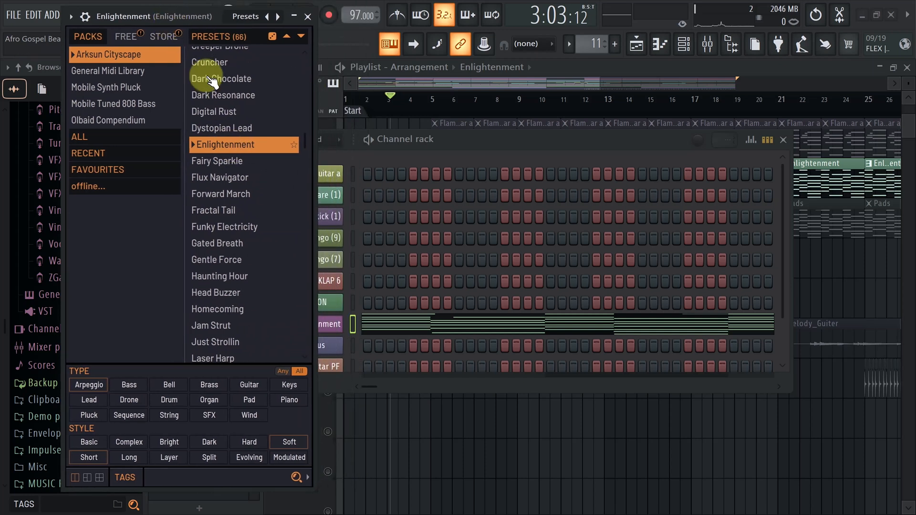
Load the Fairy Sparkle preset in FLEX and play the solo track briefly with that sound
left_click(221, 161)
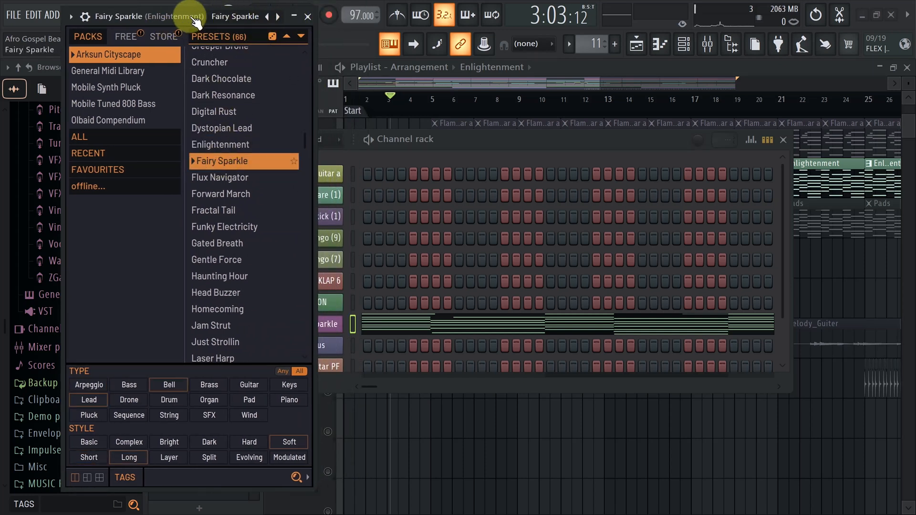
left_click_drag(196, 22, 161, 45)
left_click(284, 18)
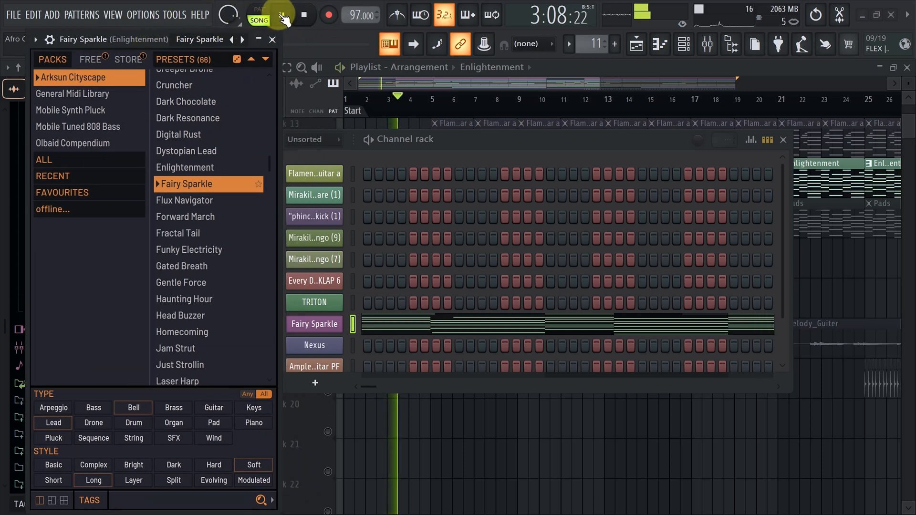
left_click(283, 18)
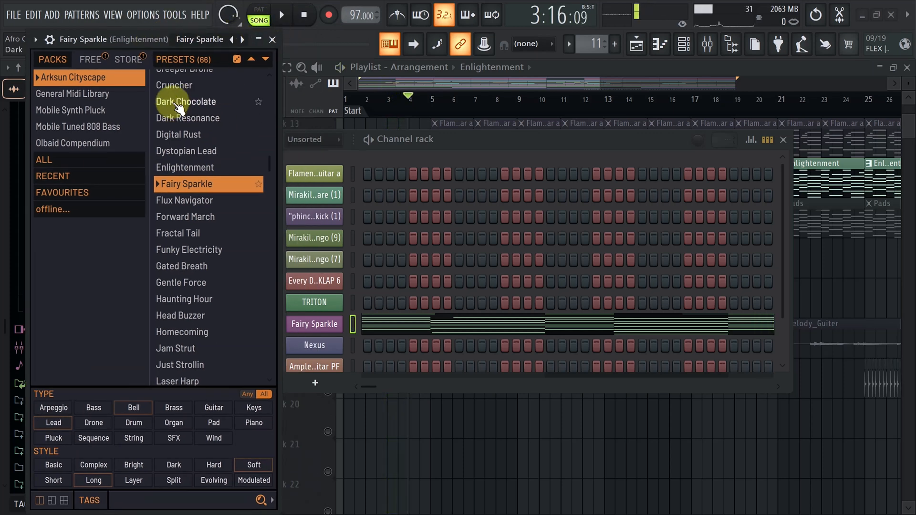
Try the Dark Chocolate preset on the same channel and play the pattern briefly with it
left_click(179, 107)
left_click(284, 18)
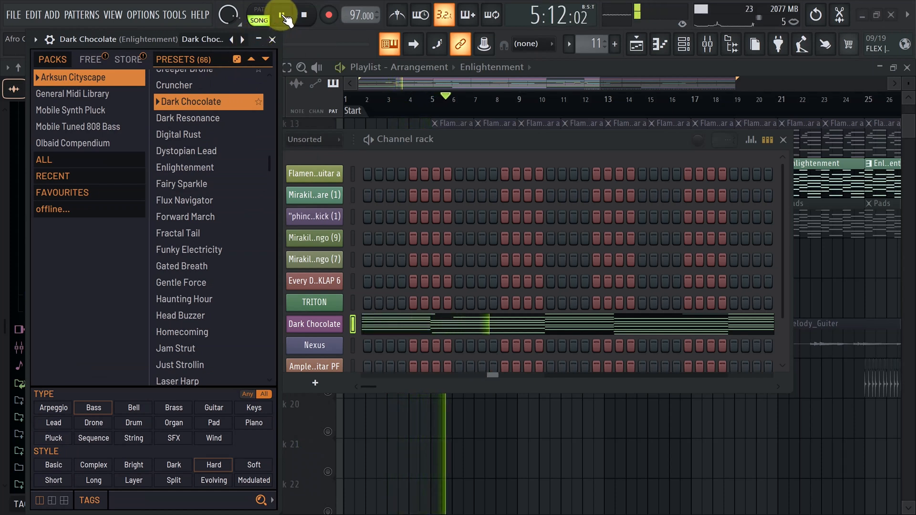
left_click(283, 17)
Filter the Arksun Cityscape presets to the Arpeggio type
scroll(188, 138, "up", 2)
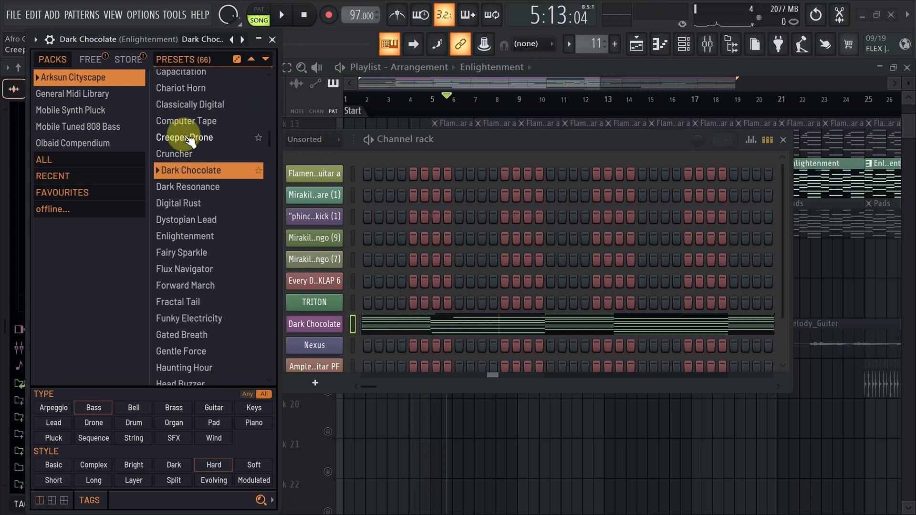
left_click(60, 411)
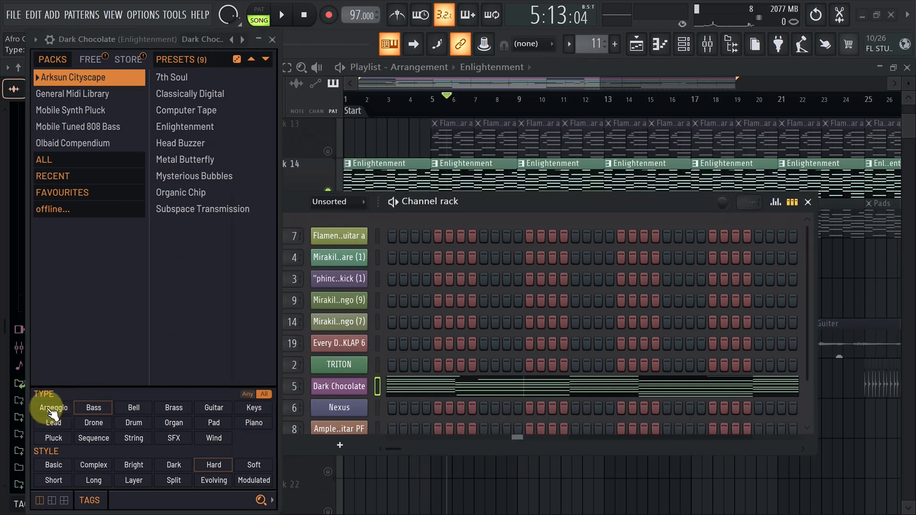
left_click(57, 413)
left_click(57, 410)
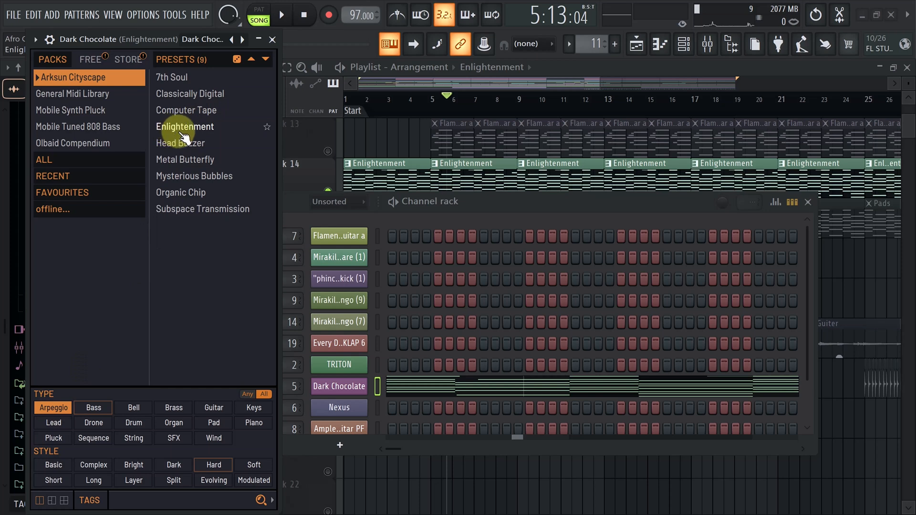
Load the Enlightenment preset from the filtered arpeggio presets and play the pattern with it
left_click(192, 131)
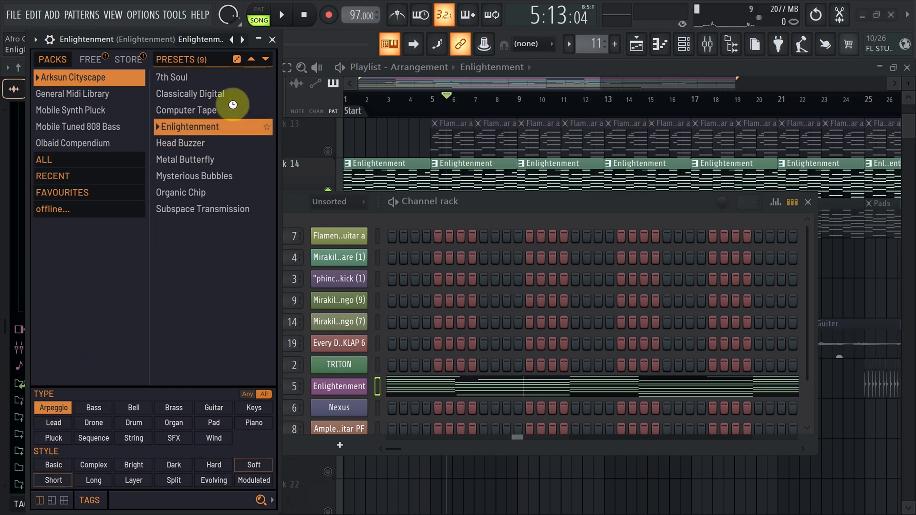
left_click(286, 18)
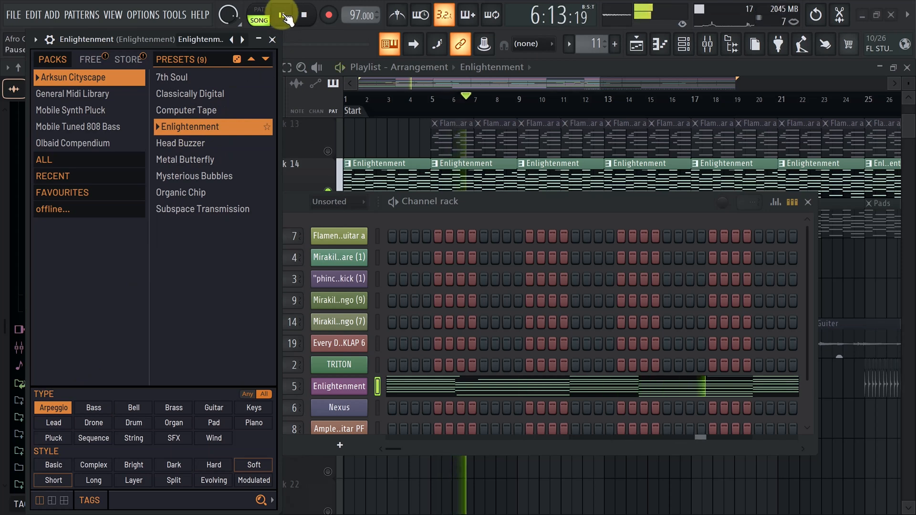
left_click(286, 19)
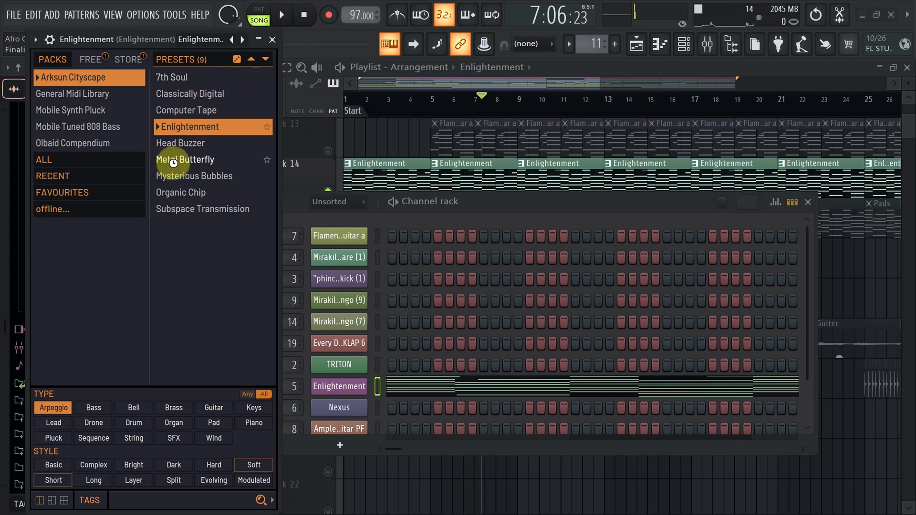
Switch FLEX to the Metal Butterfly preset and play the pattern for comparison
left_click(173, 163)
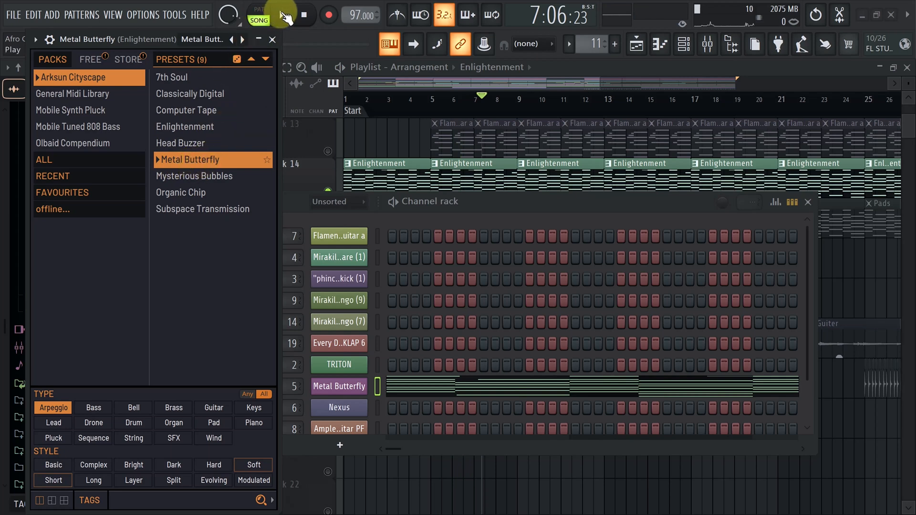
left_click(282, 15)
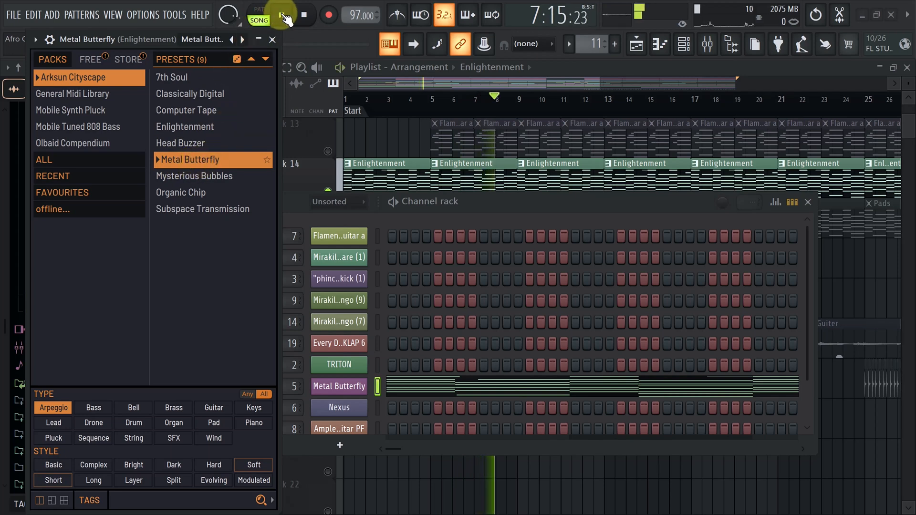
left_click(283, 16)
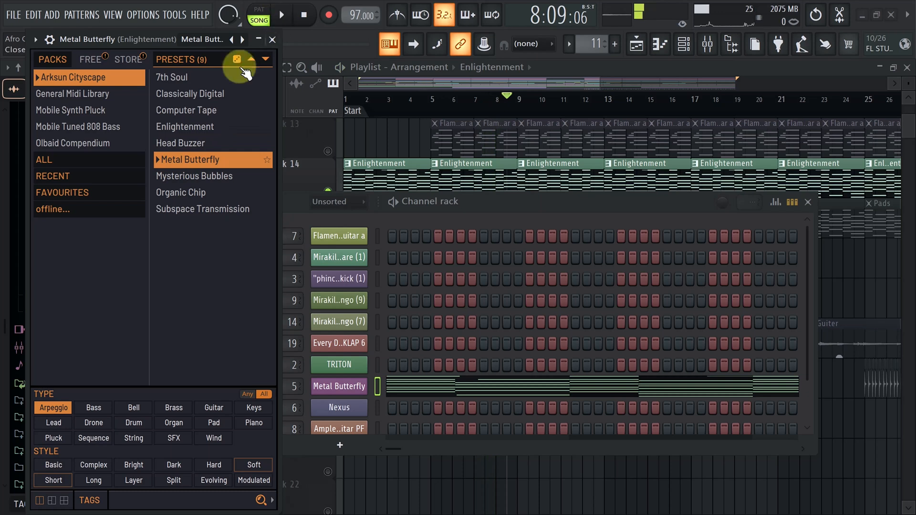
Set FLEX back to the Enlightenment preset and close the instrument
left_click(179, 127)
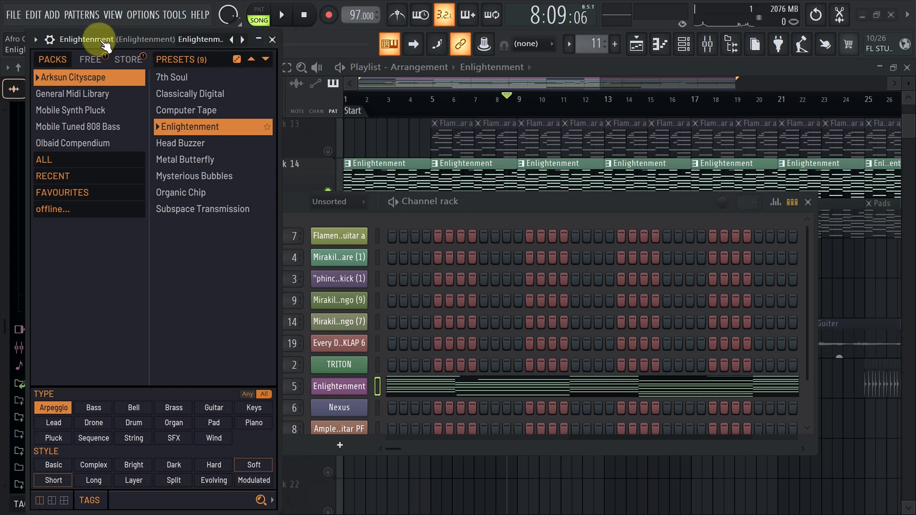
left_click_drag(101, 40, 102, 29)
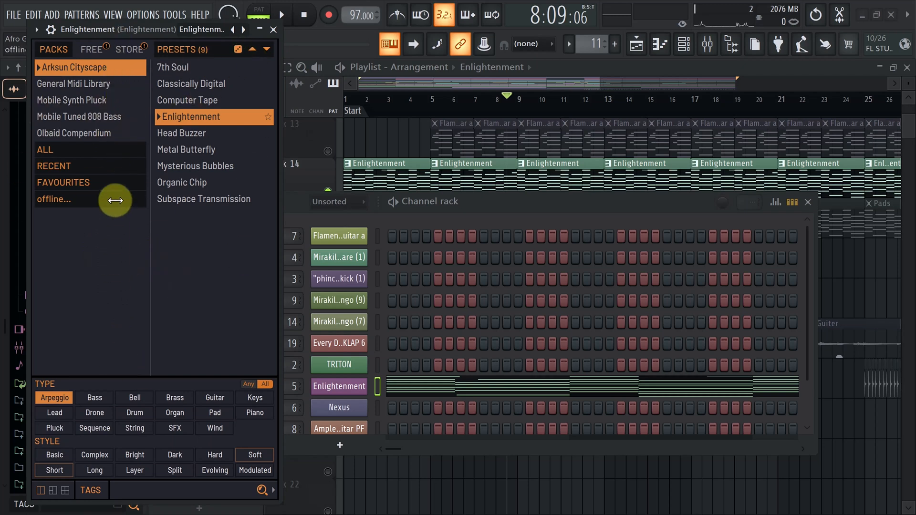
left_click(274, 30)
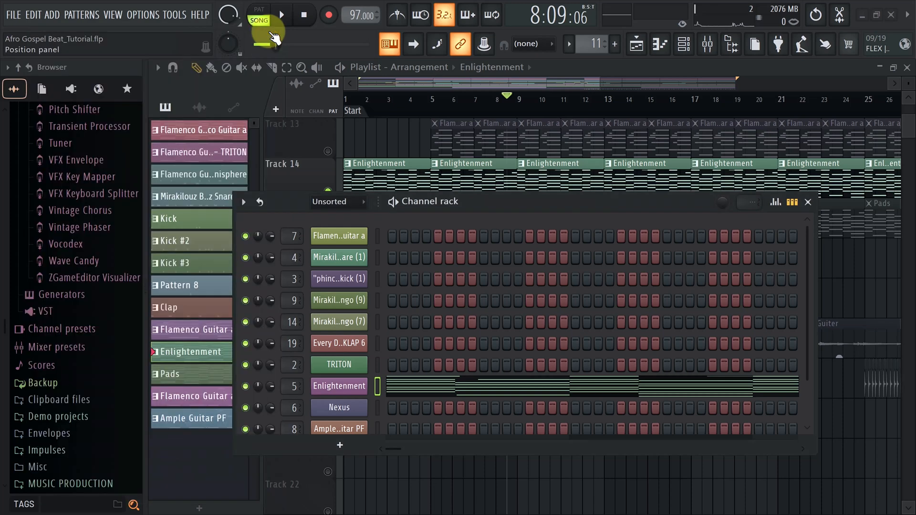
Solo the Pads on Track 15 and return the playback position to the start of the song
scroll(447, 190, "down", 1)
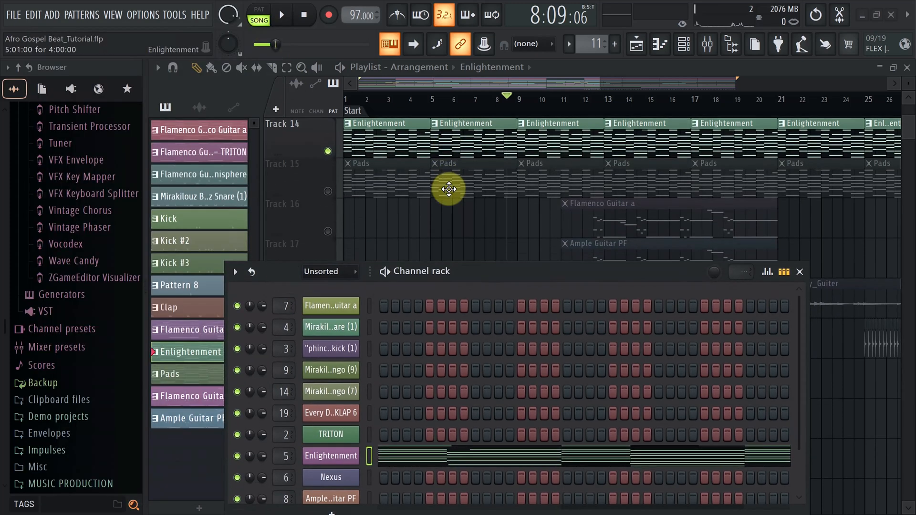
left_click(328, 193)
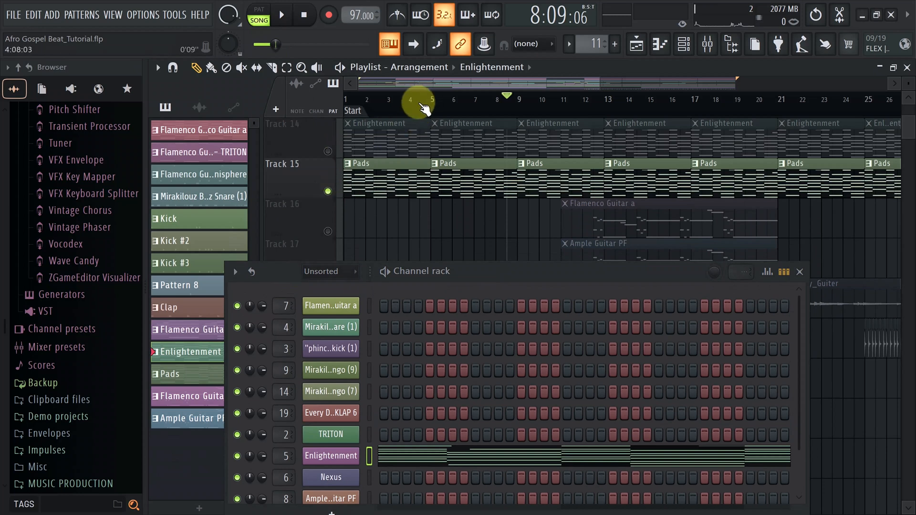
left_click(424, 98)
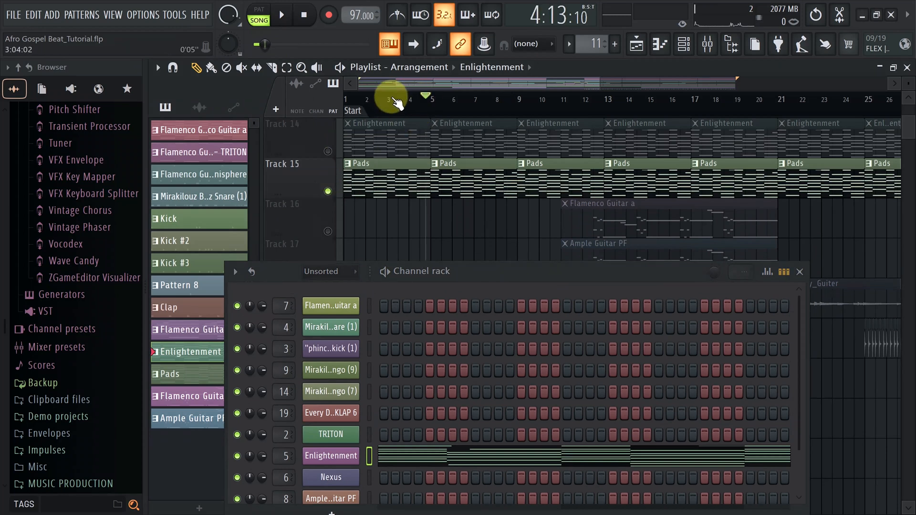
key("Home")
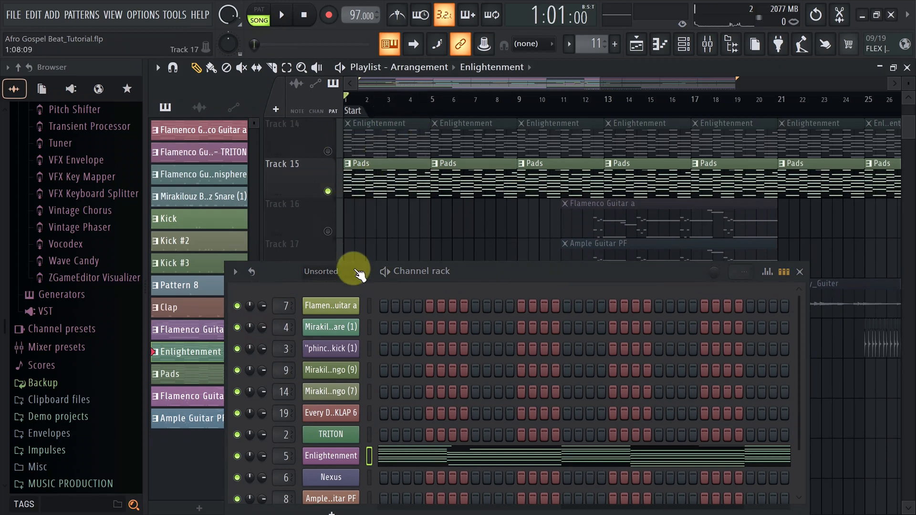
Select the Pads pattern on Track 15 and play it from the start of the song
left_click_drag(491, 275, 430, 236)
left_click(392, 181)
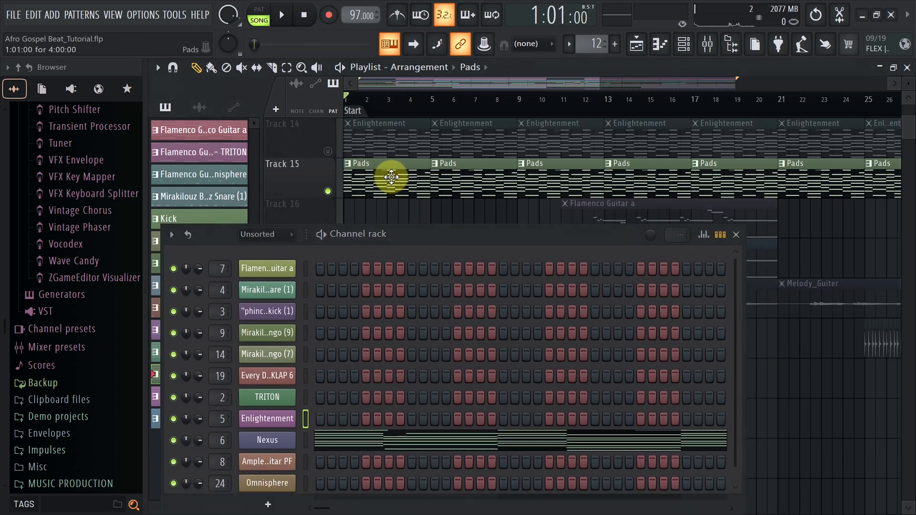
left_click(283, 17)
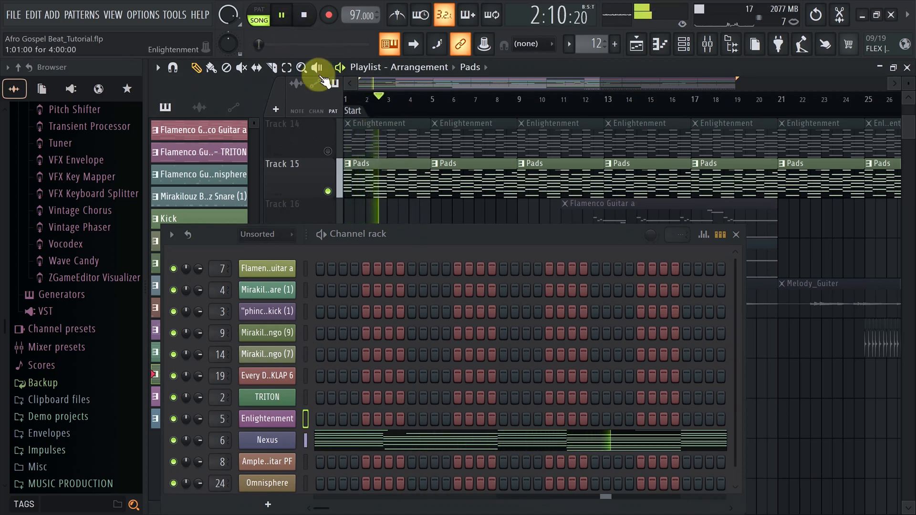
left_click(282, 15)
Open the Nexus instrument from the Channel rack to show its PD Chillpad 1 preset
left_click_drag(394, 238, 346, 106)
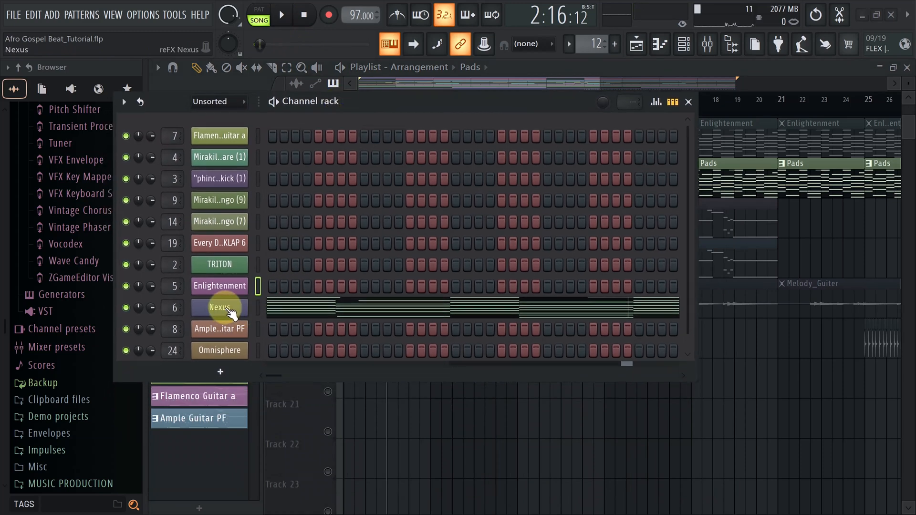
left_click(220, 308)
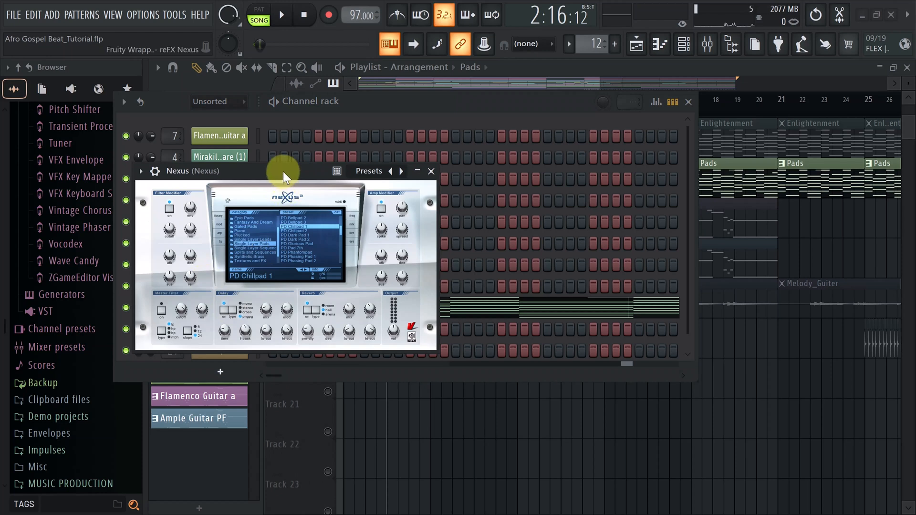
left_click_drag(282, 172, 314, 154)
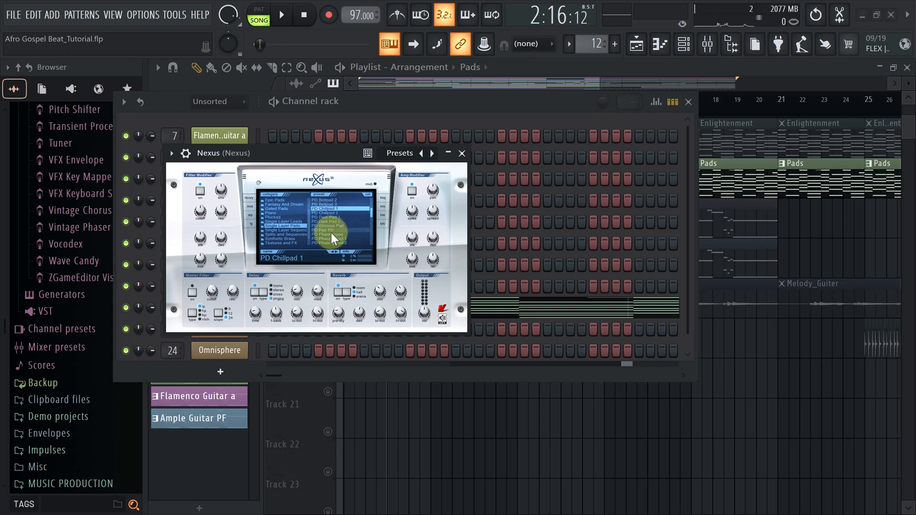
Look through the Nexus pad presets around PD Chillpad 1, and close the instrument and the Channel rack
left_click_drag(373, 213, 373, 245)
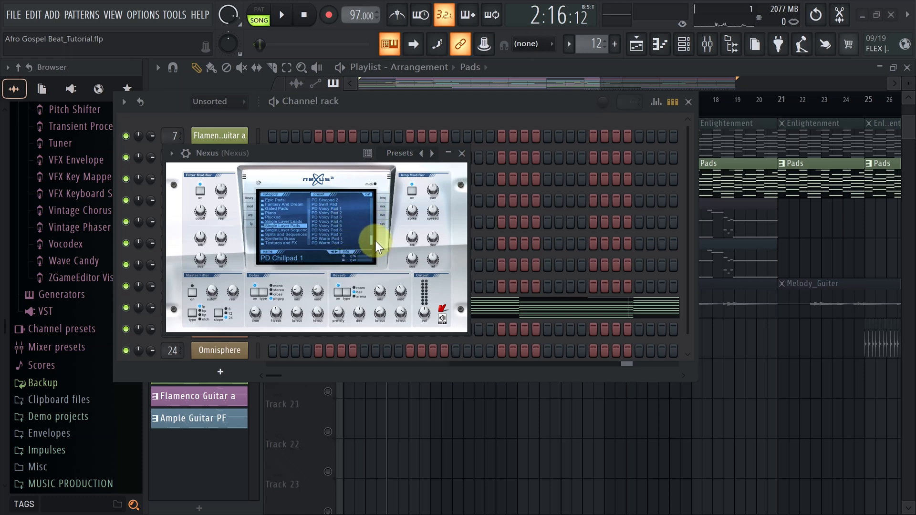
left_click_drag(372, 239, 372, 213)
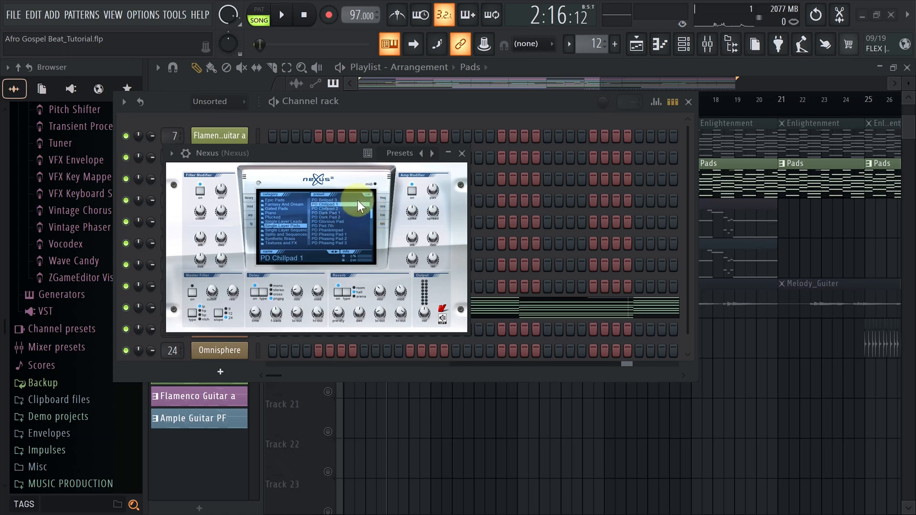
left_click(464, 155)
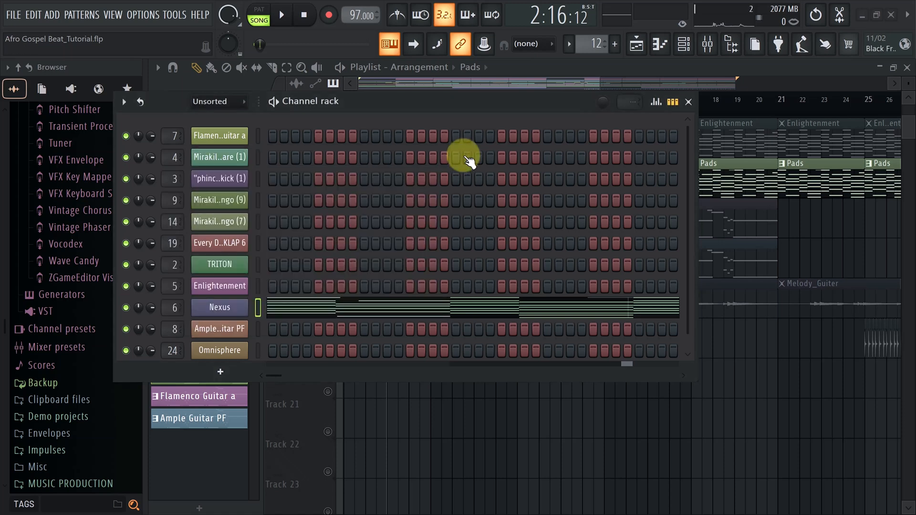
left_click_drag(388, 98, 401, 53)
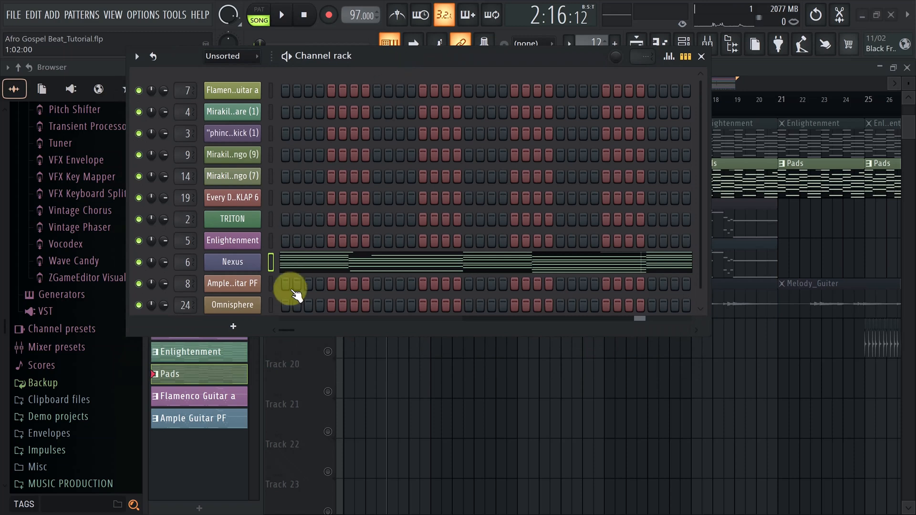
left_click(701, 56)
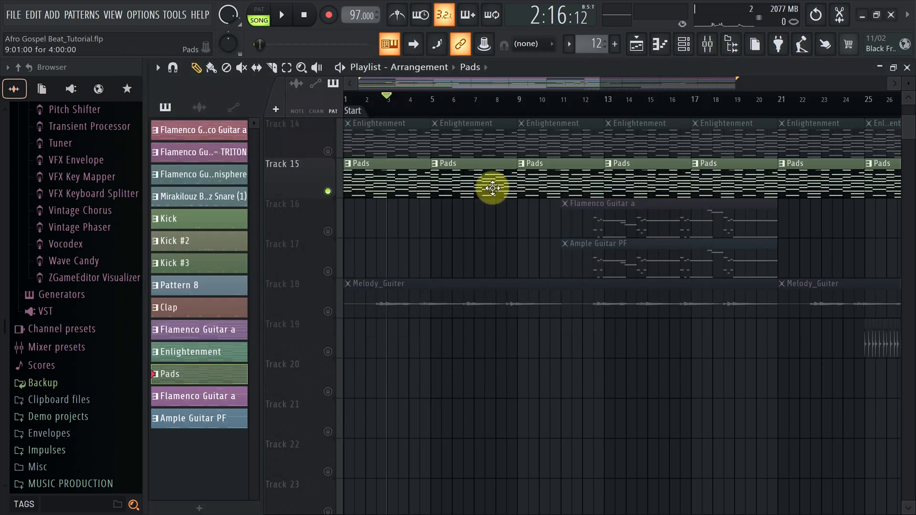
Solo the Melody_Guiter audio on Track 18 and play it from near the start of the song
scroll(446, 261, "up", 1)
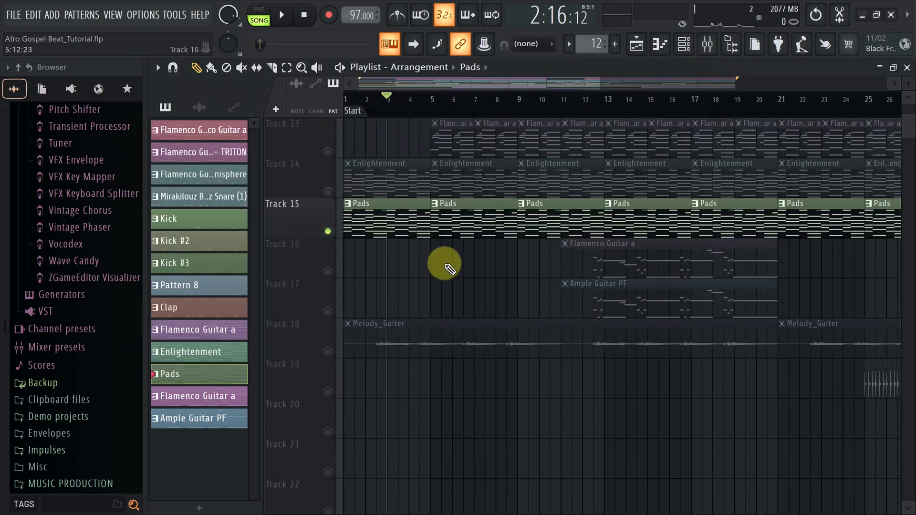
left_click(328, 352)
left_click(374, 102)
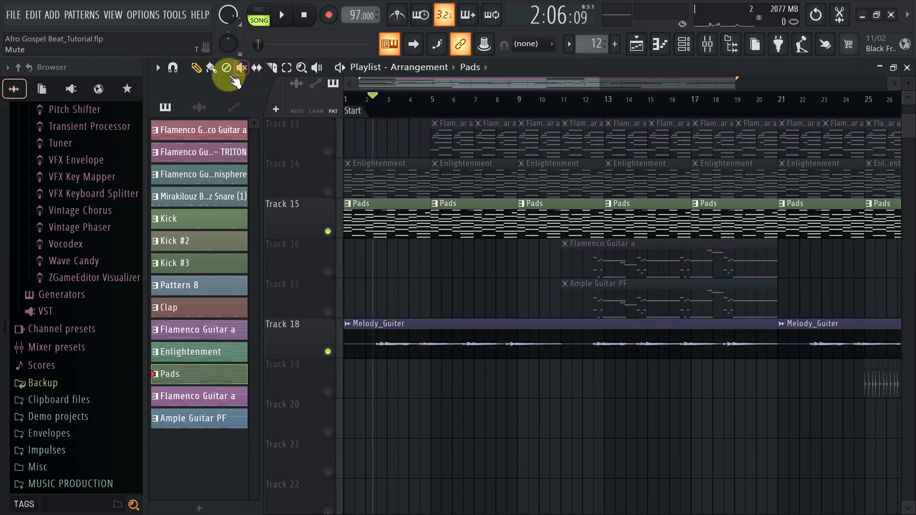
left_click(357, 98)
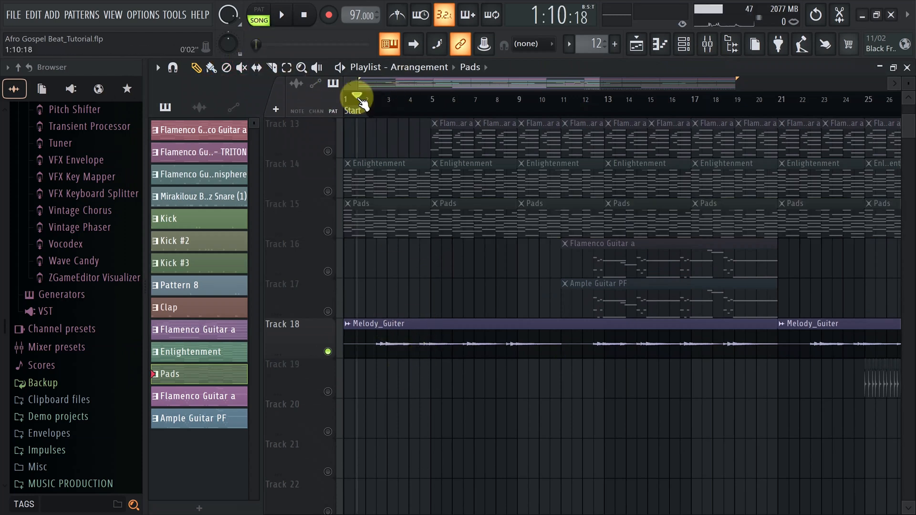
left_click(284, 18)
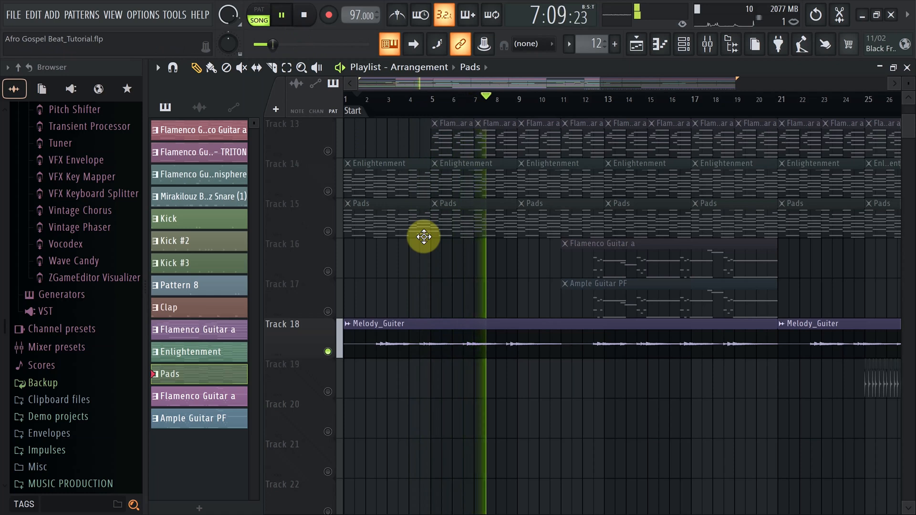
key("space")
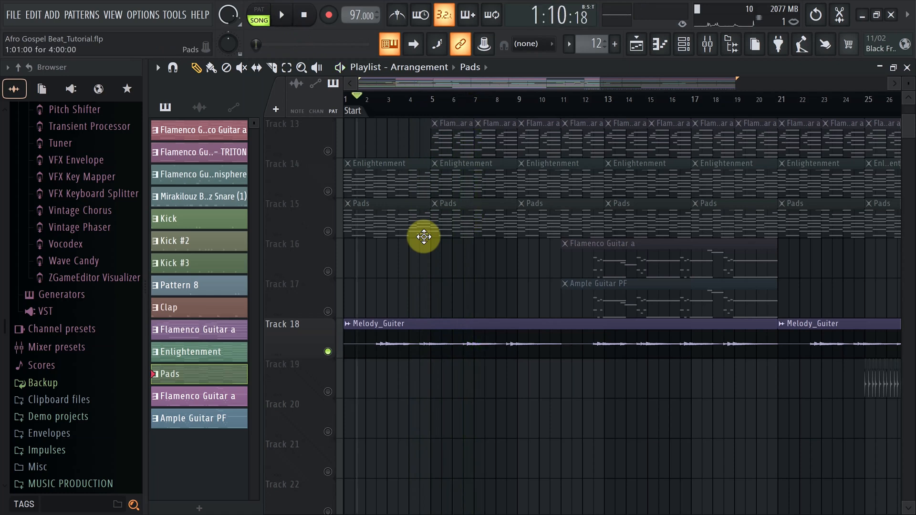
Solo and select the Flamenco Guitar a pattern on Track 16 and play it from the second half of bar 12
left_click(586, 103)
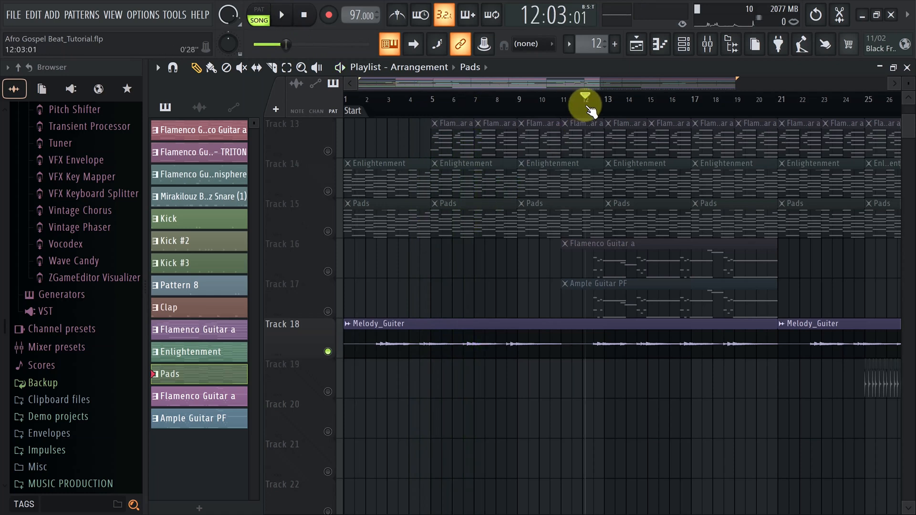
left_click(328, 272)
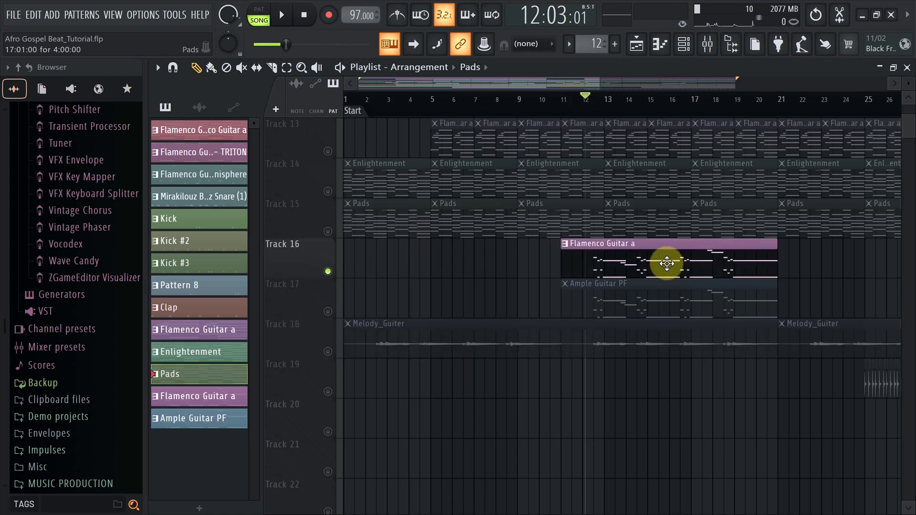
left_click(652, 255)
left_click(593, 99)
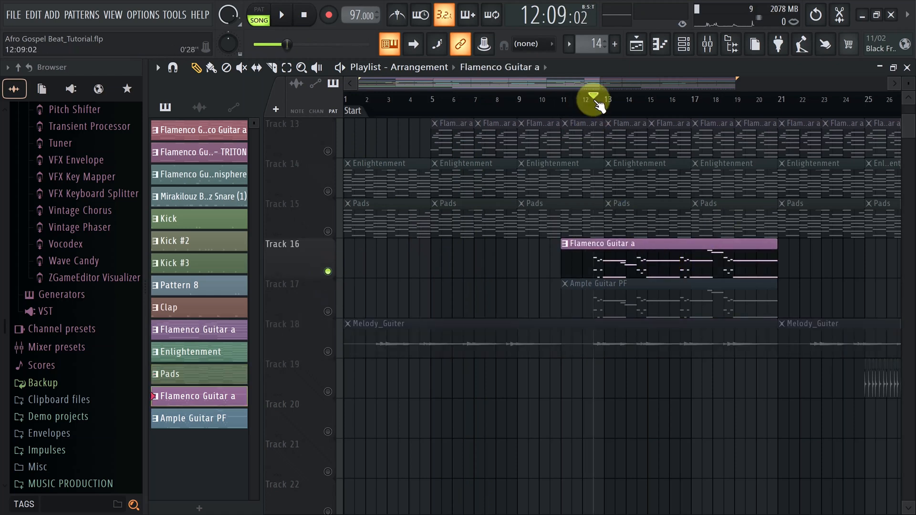
left_click(284, 16)
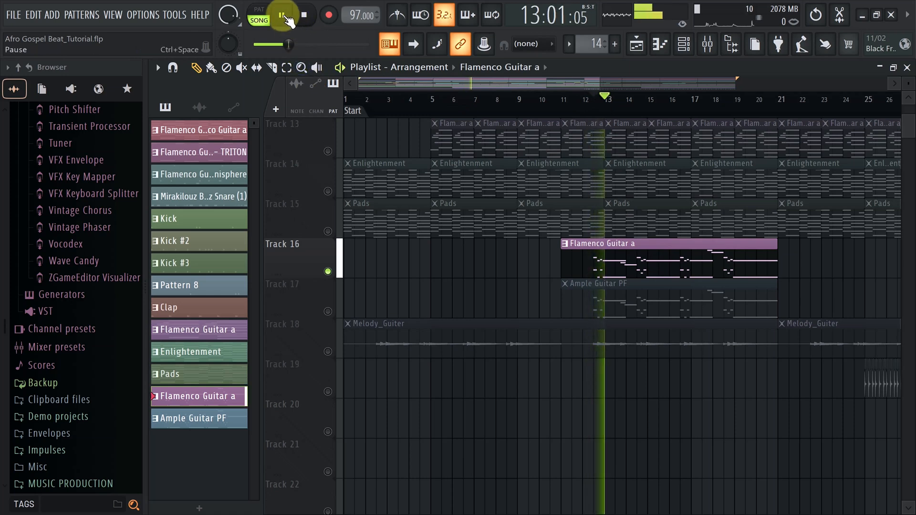
left_click(285, 15)
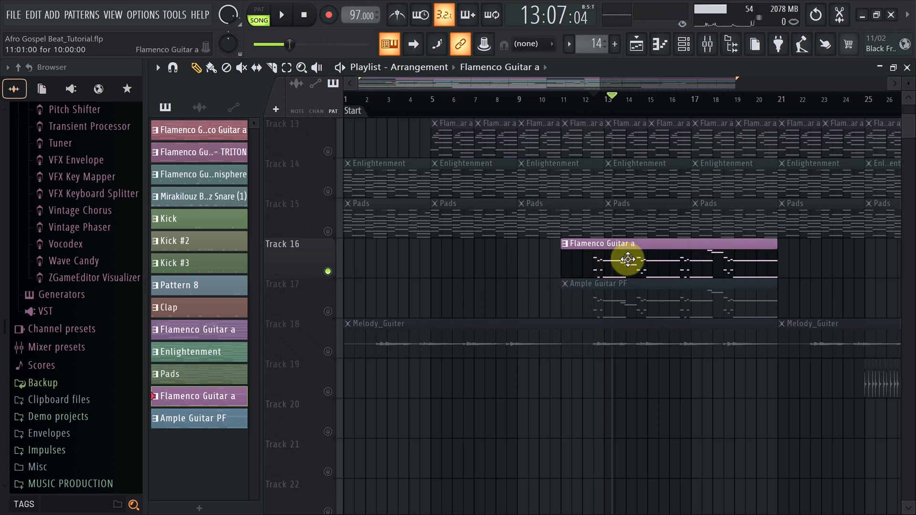
Solo Track 17 briefly, return the solo to Track 16, and view the Flamenco Guitar a patch in Omnisphere from the Channel rack
right_click(328, 311)
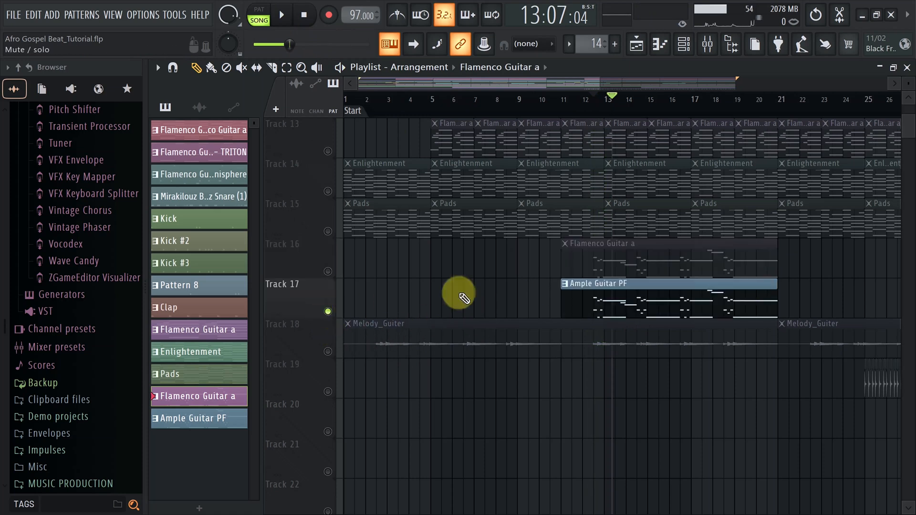
right_click(328, 271)
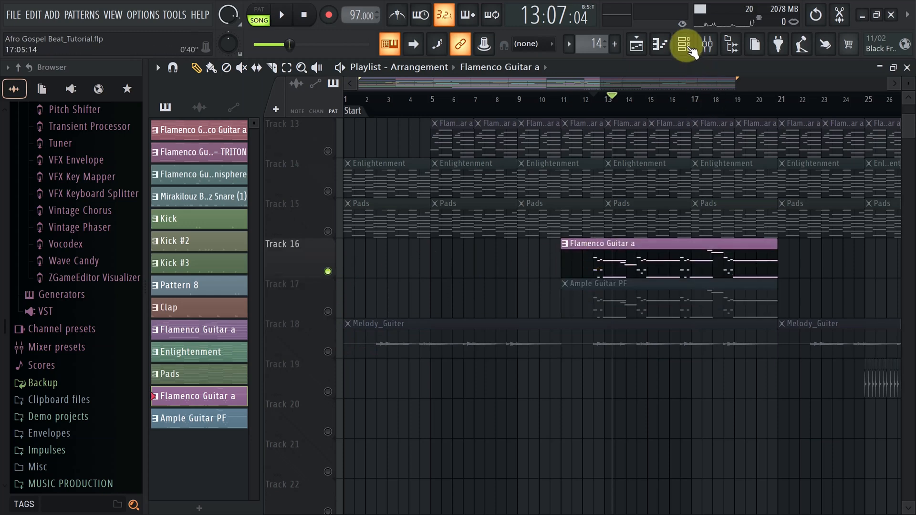
left_click(684, 44)
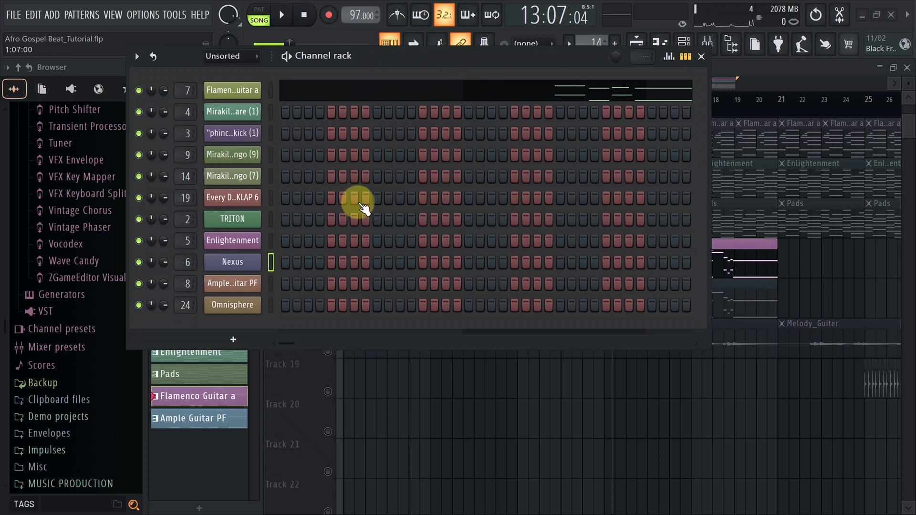
left_click_drag(333, 61, 278, 195)
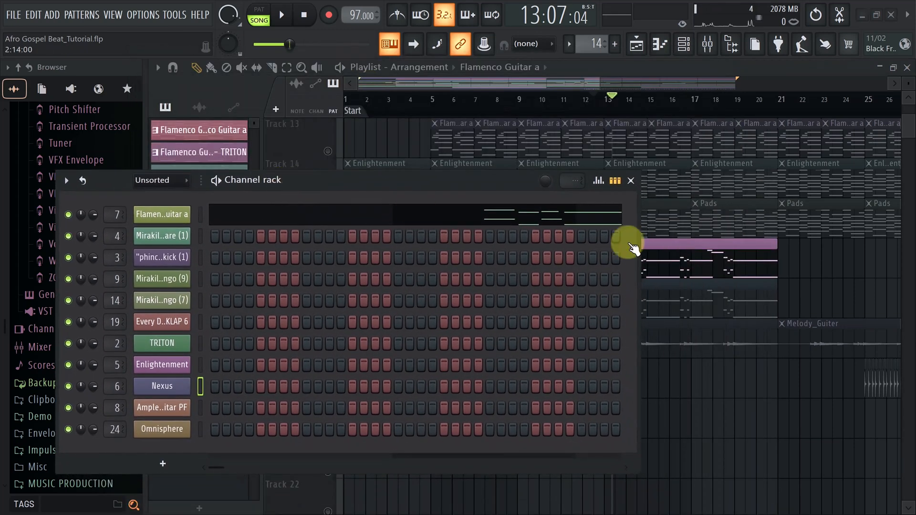
left_click(715, 258)
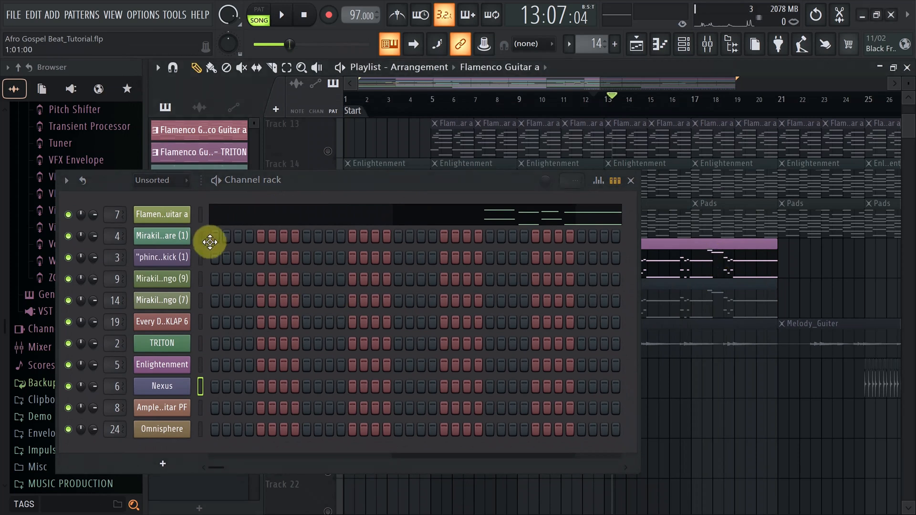
left_click(167, 218)
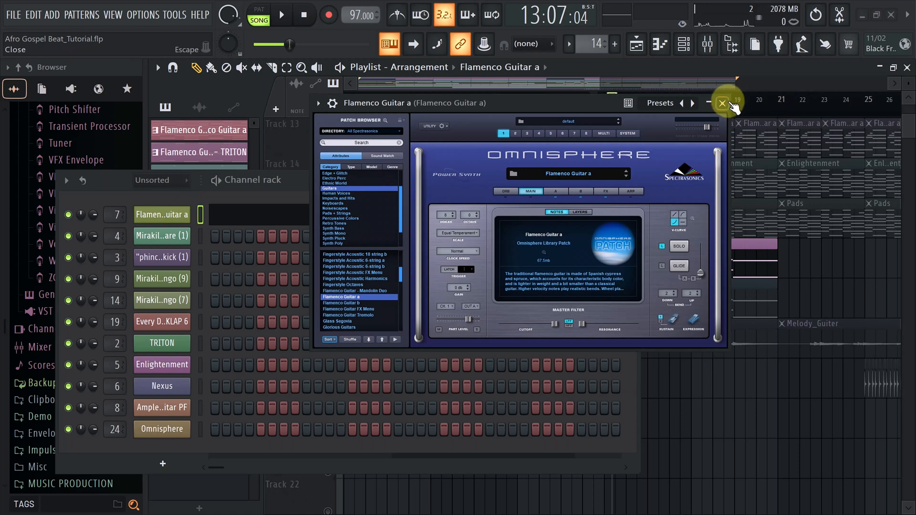
left_click(723, 103)
left_click(631, 180)
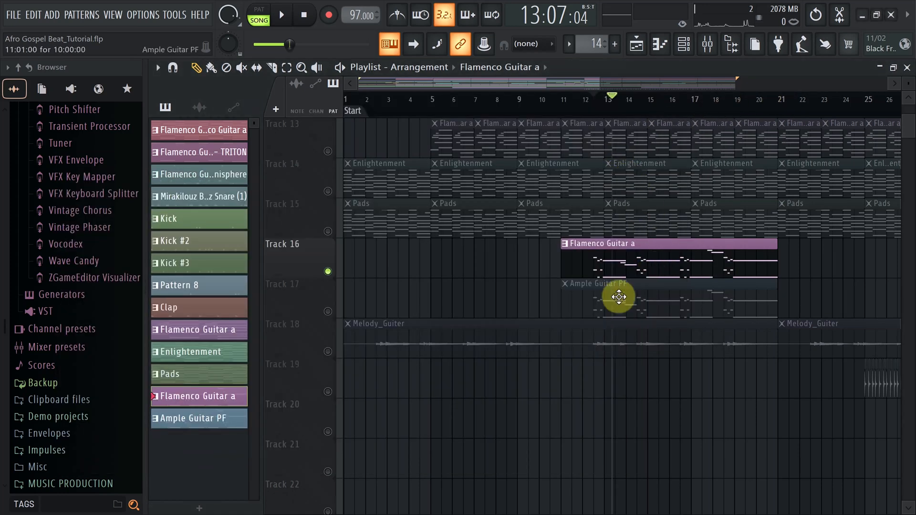
Solo the Ample Guitar PF clip on Track 17, play it from late in bar 12, and select its pattern
right_click(328, 312)
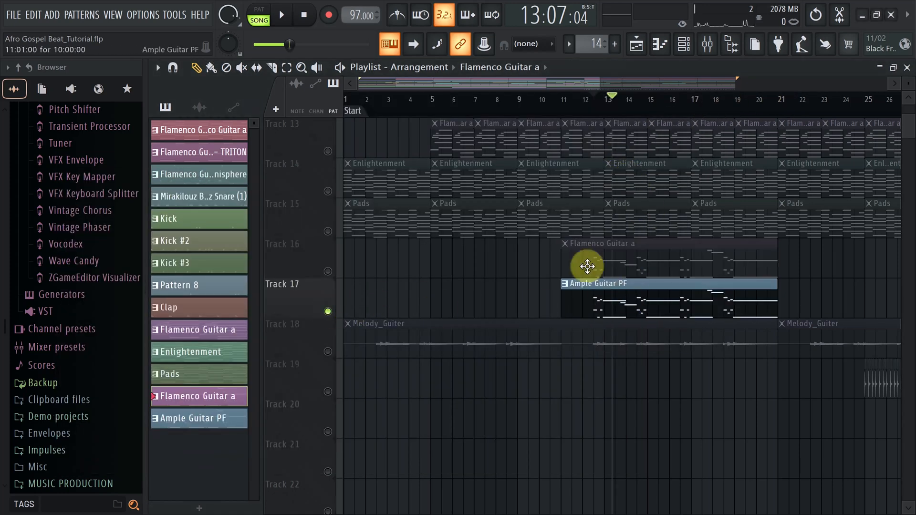
left_click_drag(589, 96, 595, 102)
left_click(282, 16)
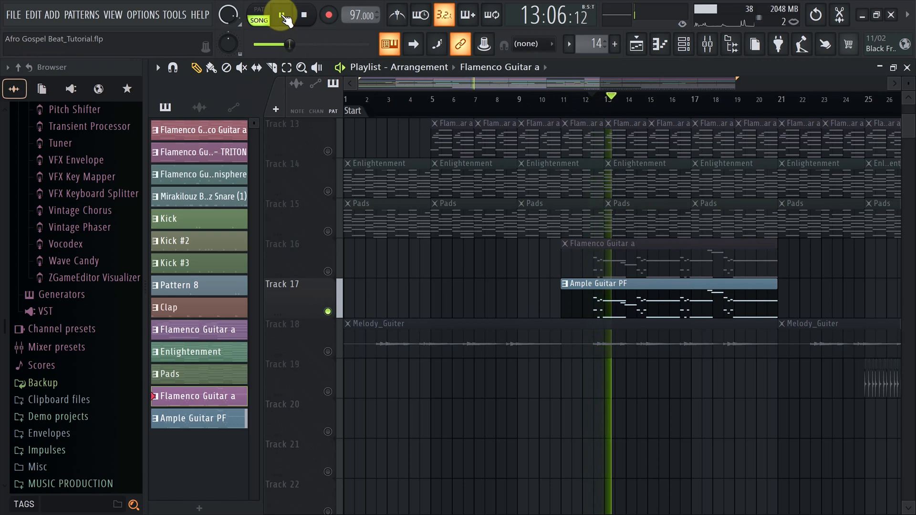
left_click(282, 15)
left_click(608, 302)
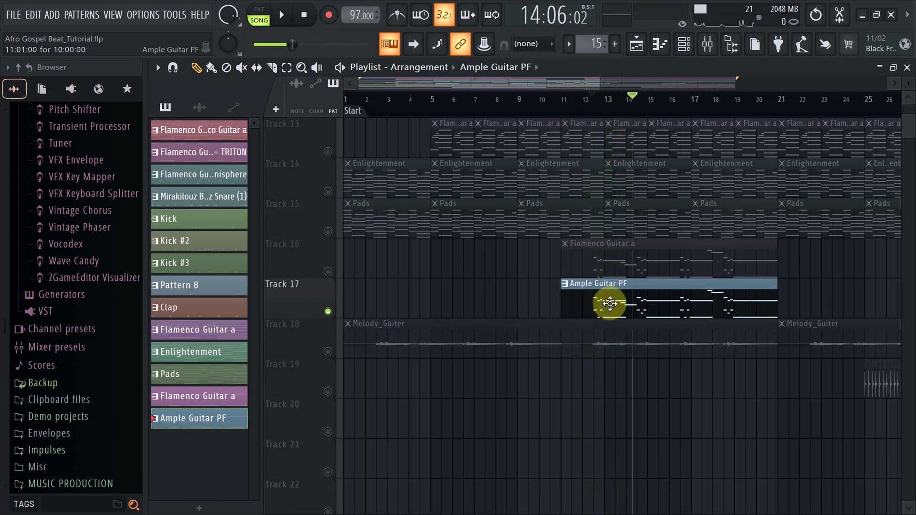
Open the Ample Guitar PF instrument from the Channel rack to show its Peregrine Falcon guitar
left_click(691, 48)
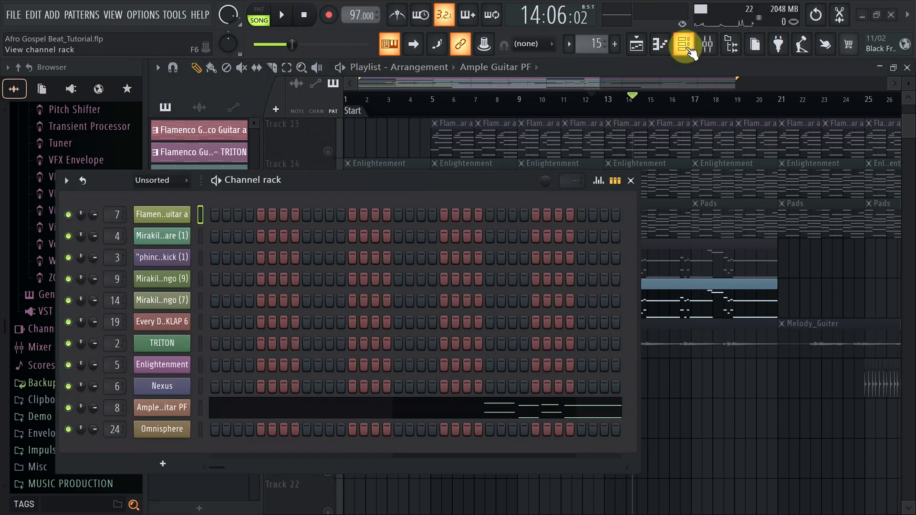
left_click_drag(317, 180, 317, 131)
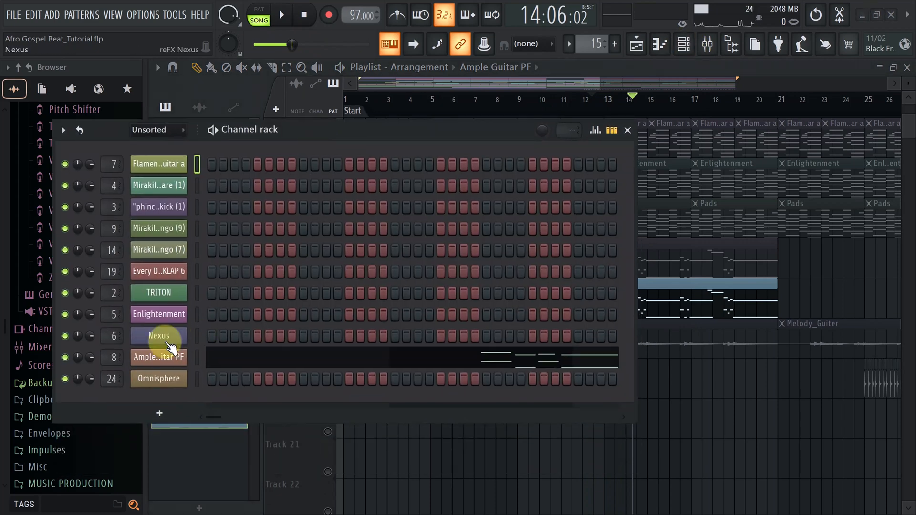
left_click(165, 361)
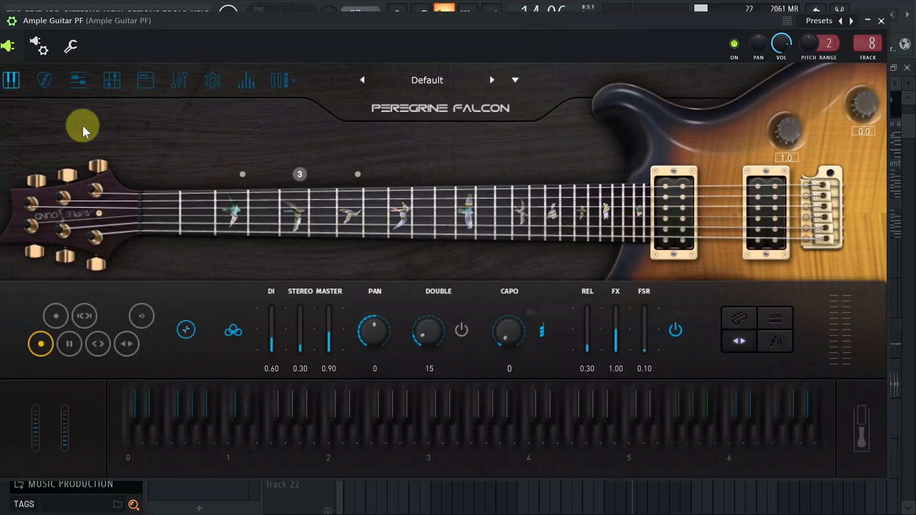
left_click_drag(275, 31, 296, 29)
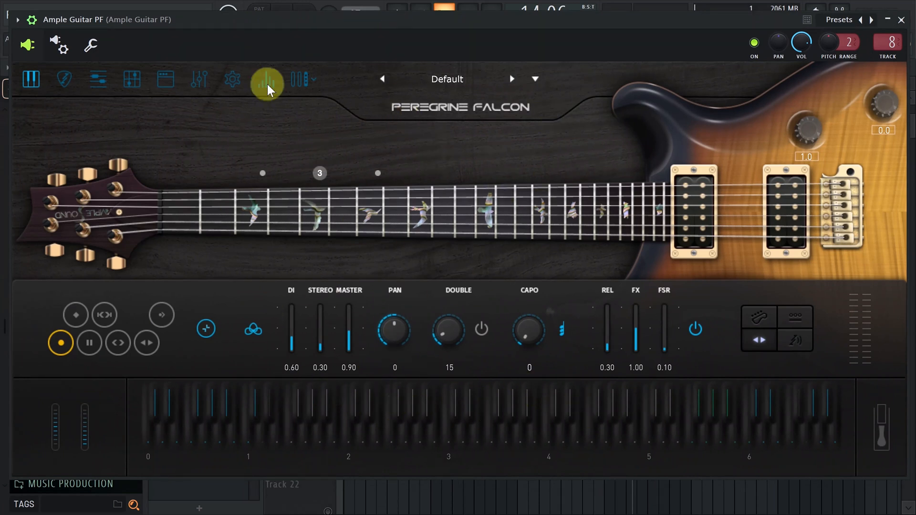
Switch the Ample Guitar PF amp model to 65-Twang and play Track 17 with the playlist in view
left_click(164, 87)
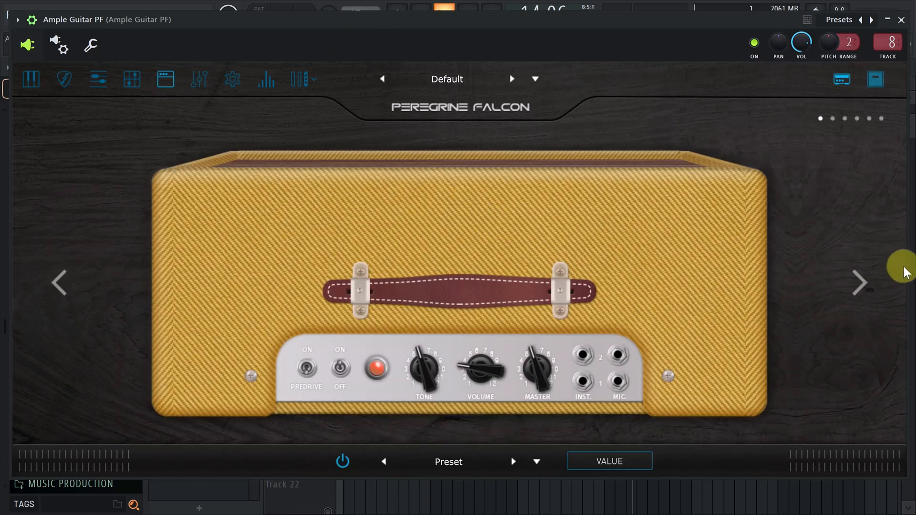
left_click(864, 282)
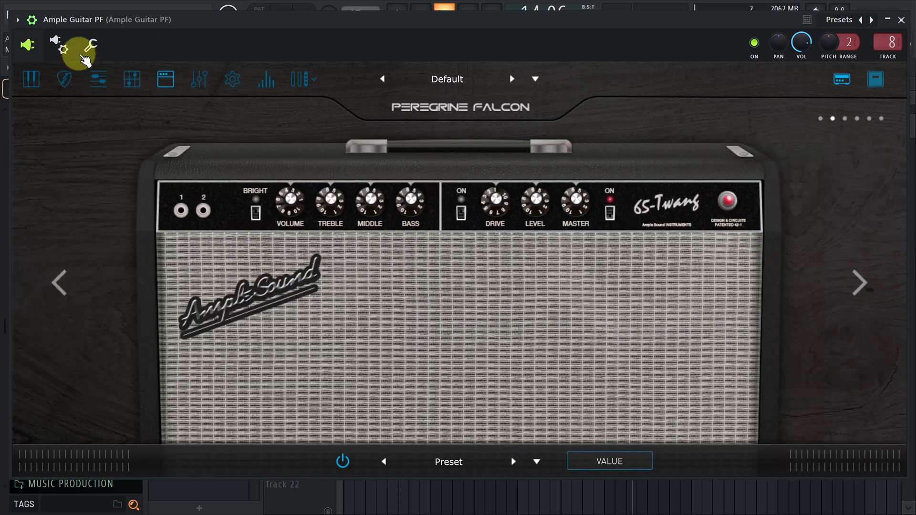
left_click_drag(470, 24, 476, 67)
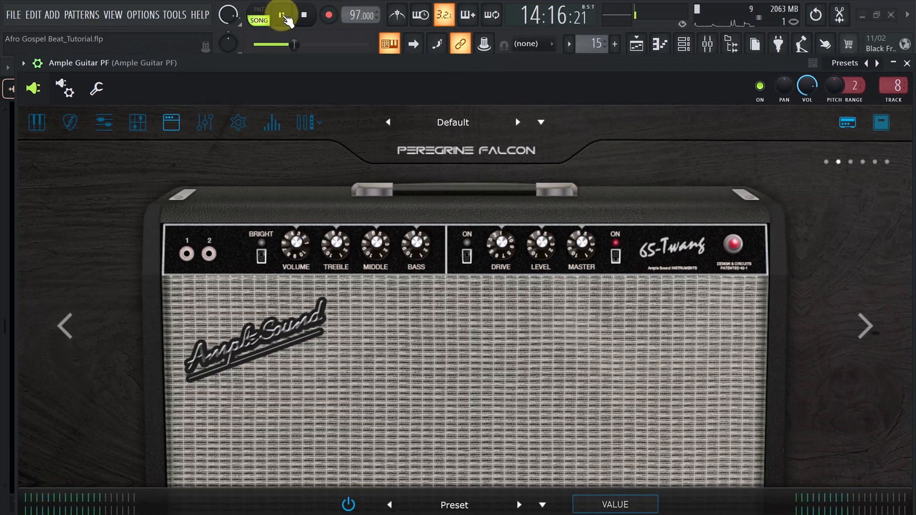
left_click_drag(302, 68, 303, 198)
scroll(432, 116, "down", 2)
left_click(628, 131)
scroll(508, 133, "down", 4)
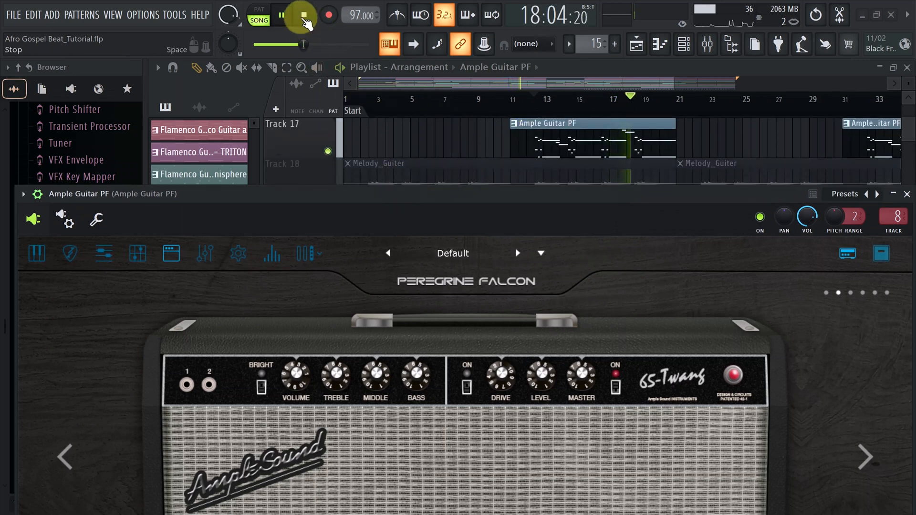
left_click(310, 6)
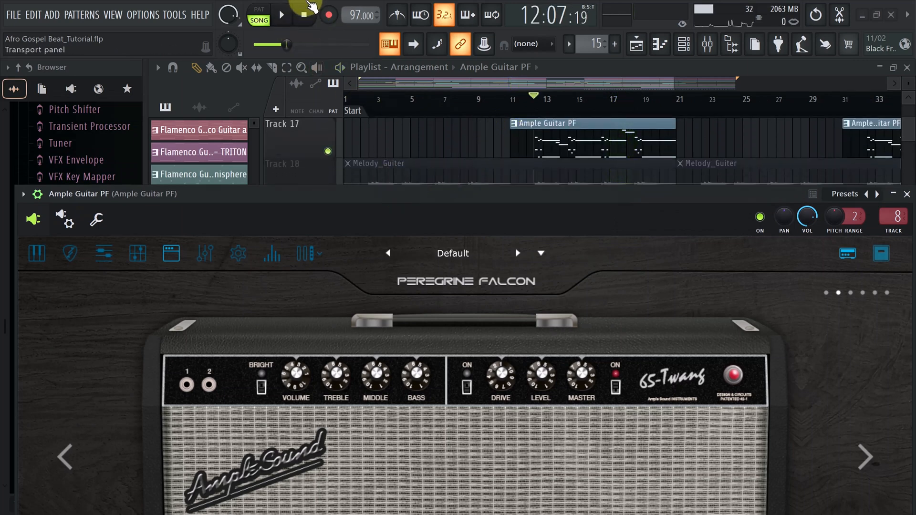
Switch the Ample Guitar PF amp model to JAZZ-120
left_click_drag(308, 194, 311, 94)
left_click(869, 365)
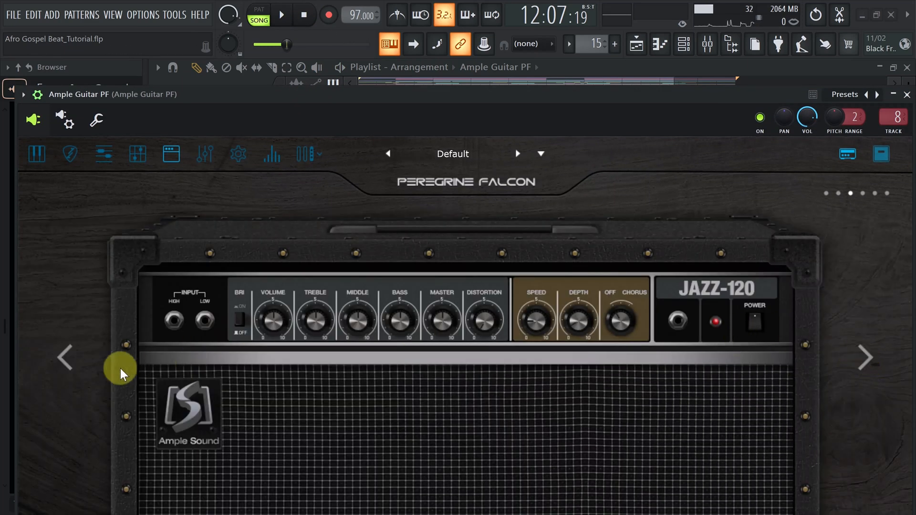
Switch the Ample Guitar PF amp back to the first, yellow tweed model and close the instrument
left_click(66, 358)
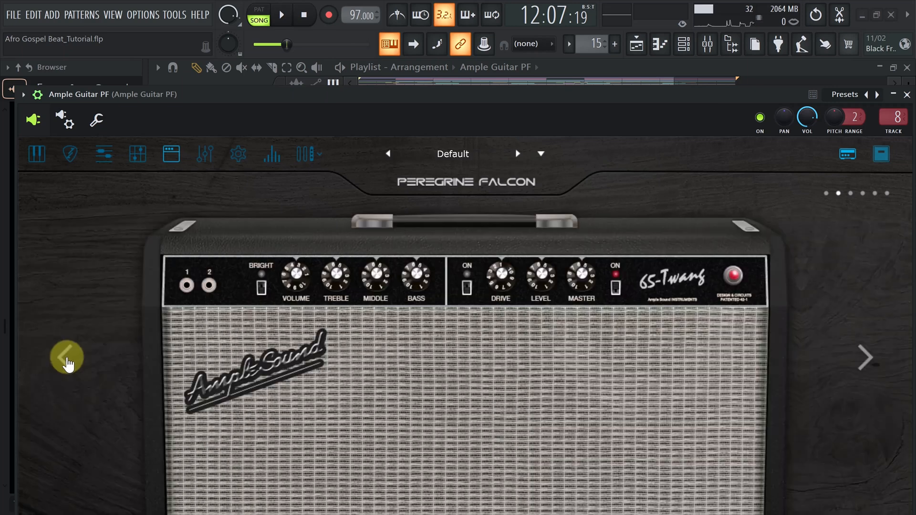
left_click(66, 360)
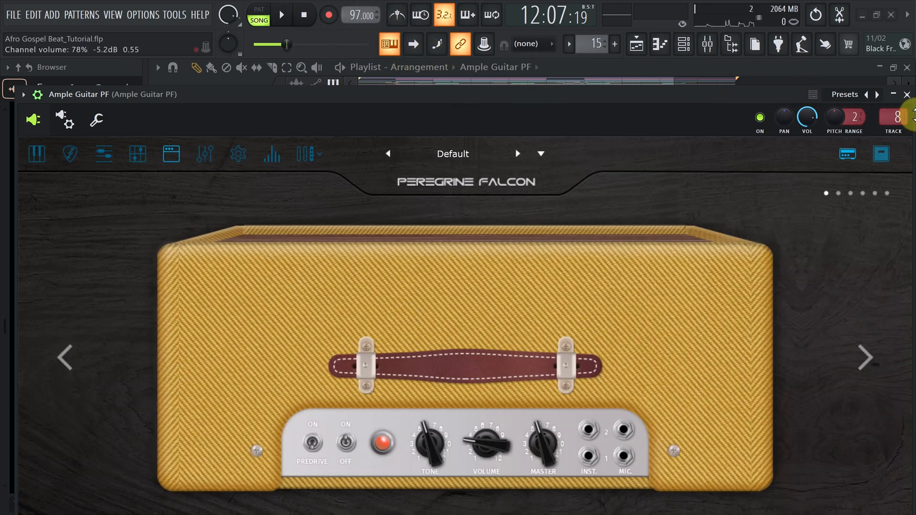
left_click(907, 95)
Unmute Tracks 11 through 16 in the playlist alongside the soloed Ample Guitar PF track
scroll(537, 188, "up", 4)
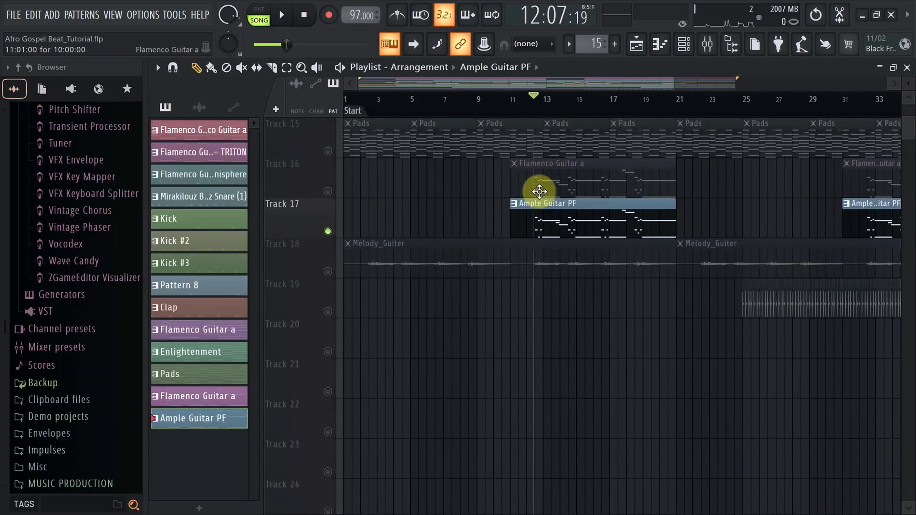
scroll(539, 192, "up", 3)
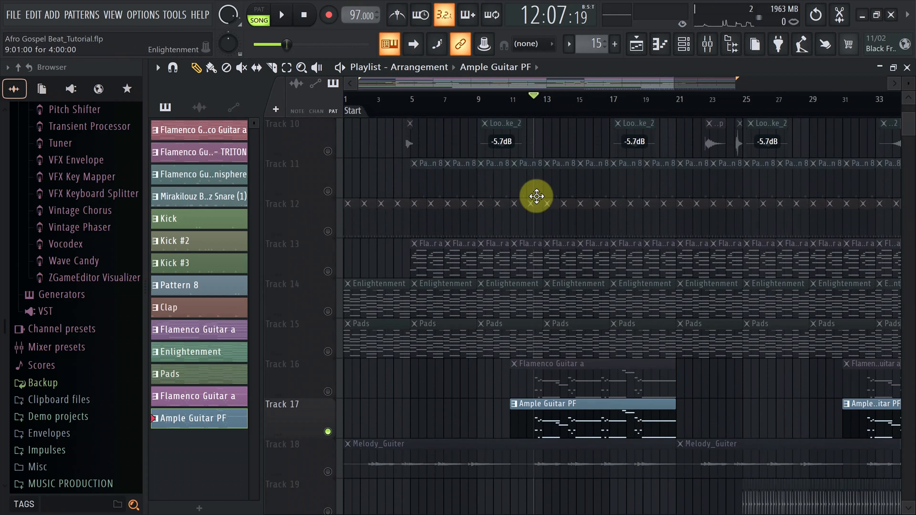
scroll(549, 148, "down", 3, "ctrl")
left_click(328, 191)
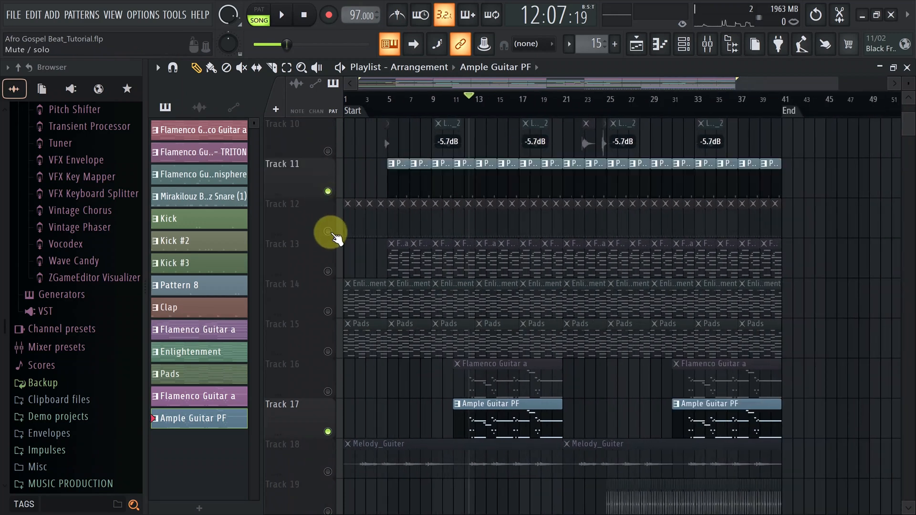
left_click(328, 231)
left_click(327, 272)
left_click(327, 312)
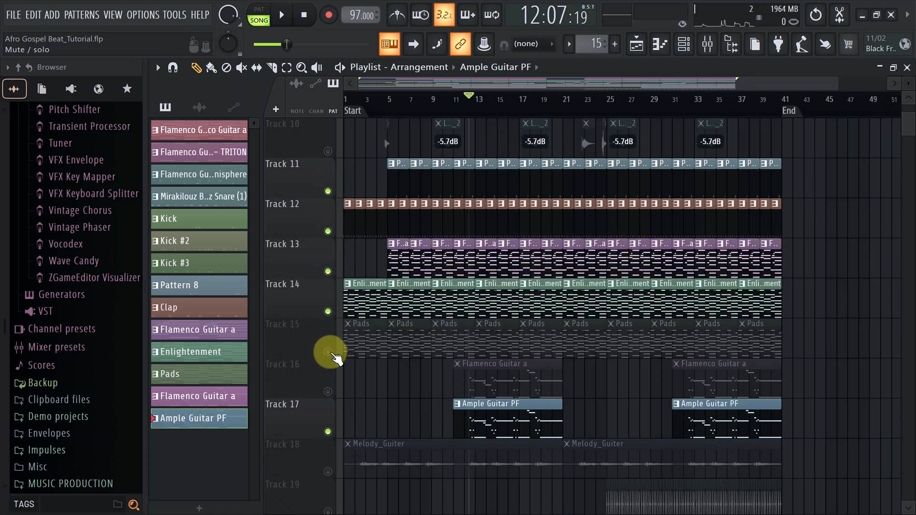
left_click(327, 352)
left_click(327, 391)
Restore all playlist tracks by toggling solo on Track 7, and mute the Master Afro Gospel Beat on Track 1
scroll(505, 178, "up", 5)
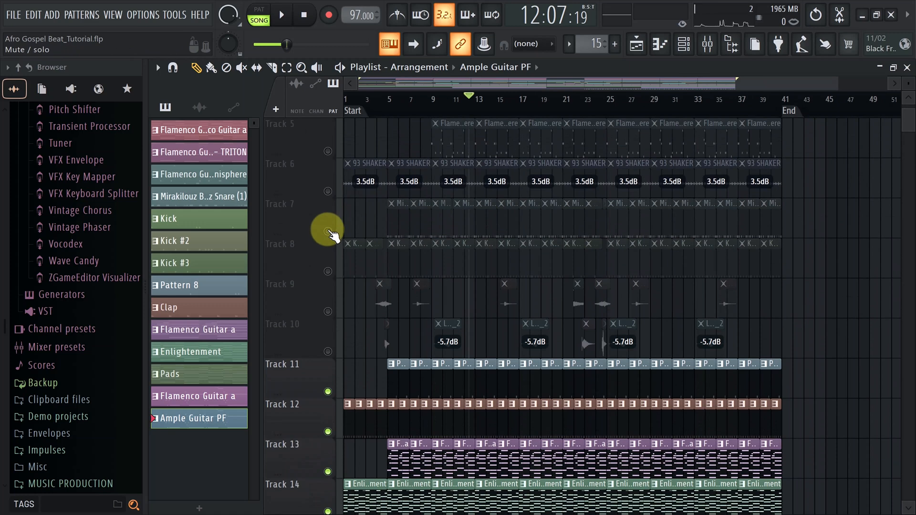
right_click(328, 231)
right_click(328, 231)
scroll(382, 145, "up", 2)
scroll(382, 148, "up", 4)
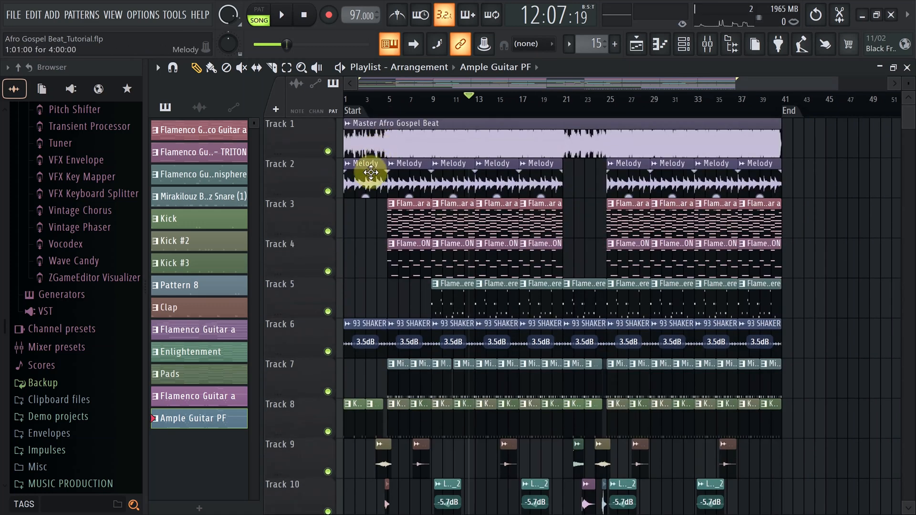
left_click(328, 151)
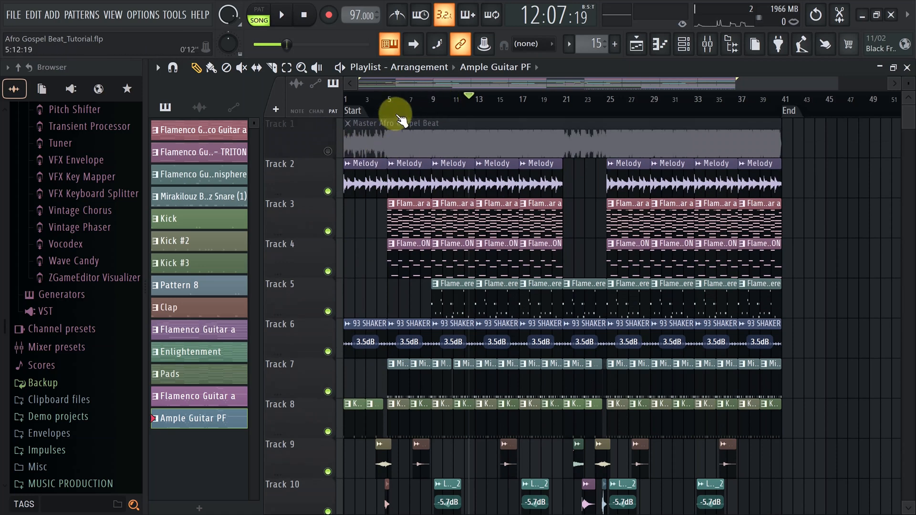
Place the playhead late in bar 4 and toggle solo on and off for the Master Afro Gospel Beat track
left_click(389, 107)
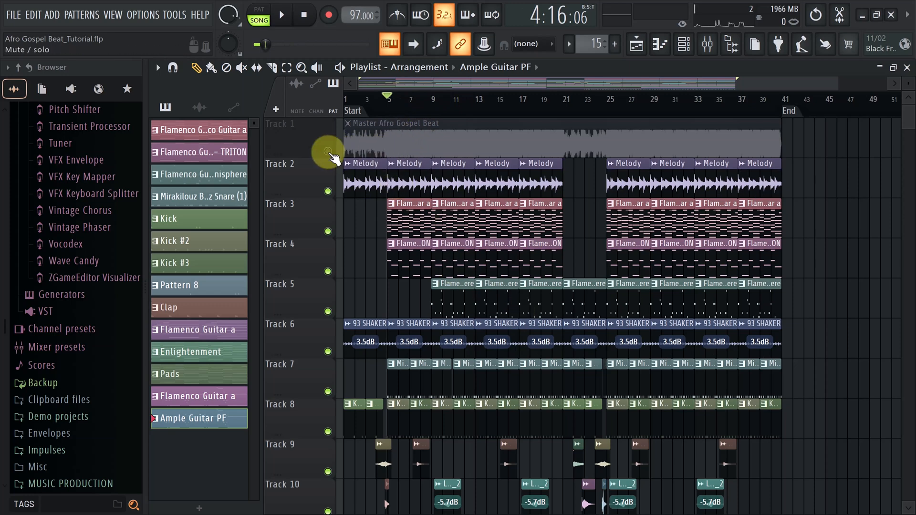
right_click(328, 151)
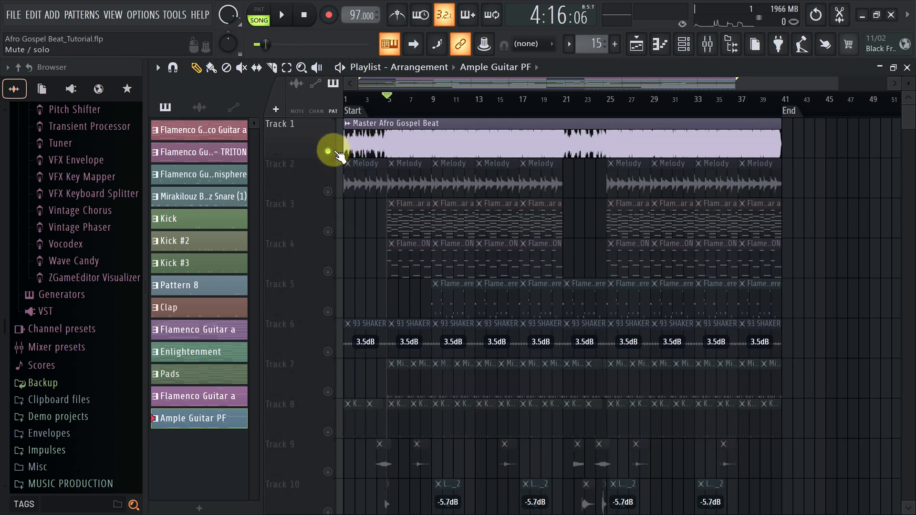
right_click(328, 152)
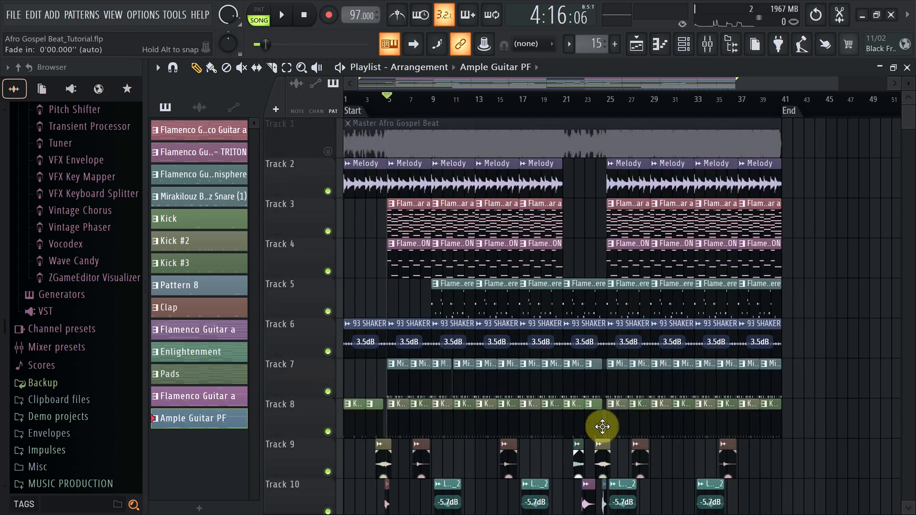
Save the project and play the full arrangement from the start past bar 19 with Track 1 muted
scroll(589, 327, "down", 3)
scroll(639, 245, "down", 4)
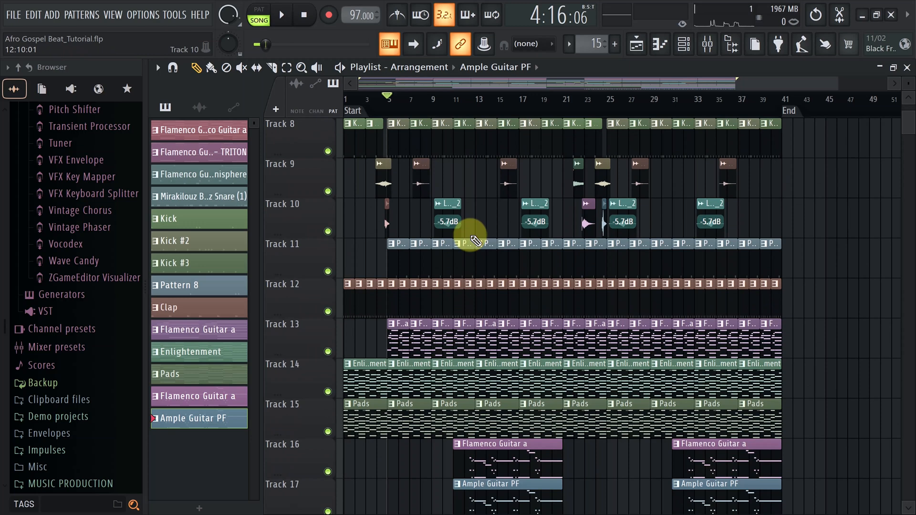
scroll(458, 236, "up", 7)
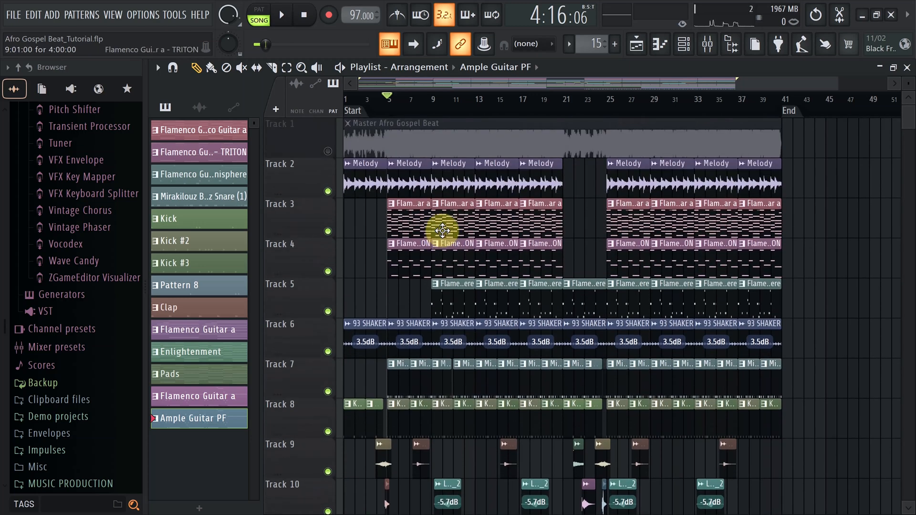
key("space")
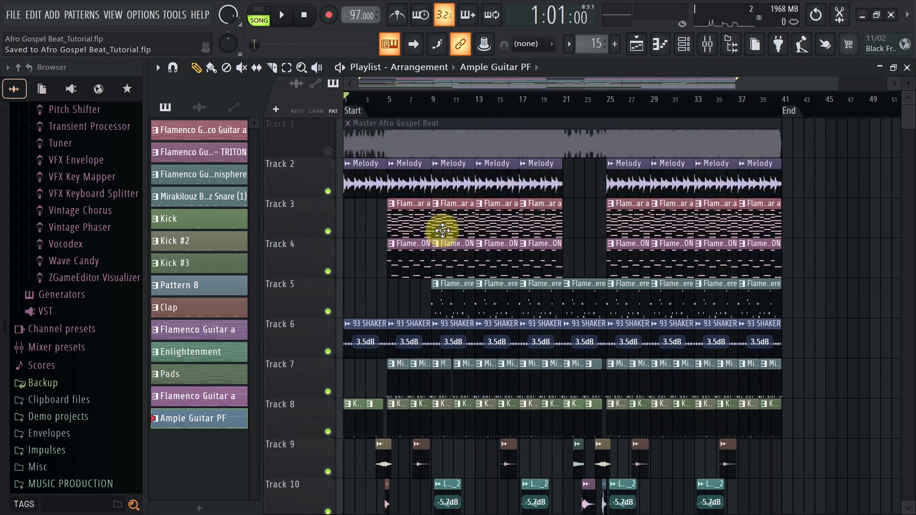
scroll(583, 221, "down", 3)
key("space")
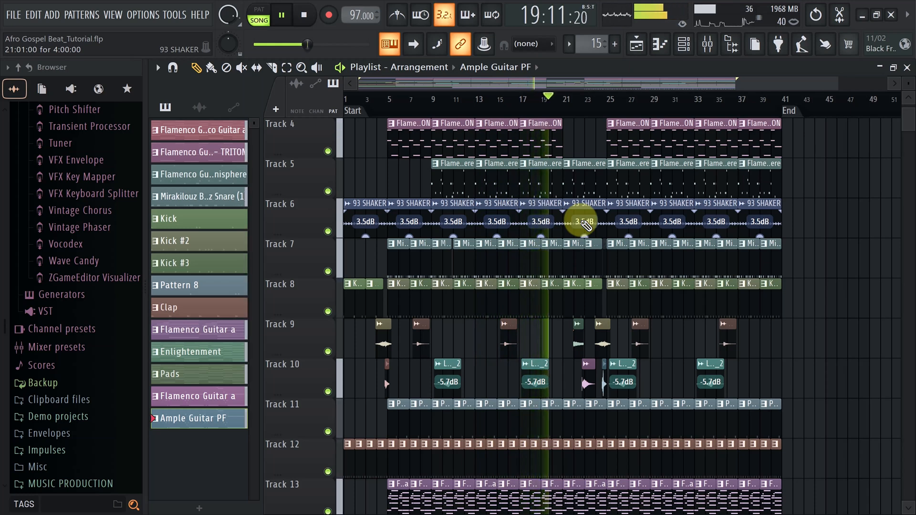
key("space")
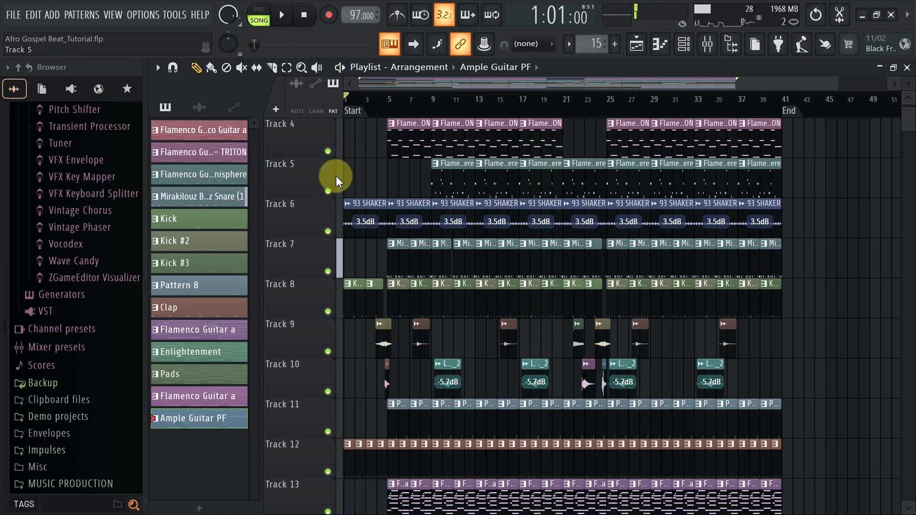
Solo the Omnisphere clips on Track 5, play them from bar 9, and select their pattern
right_click(328, 191)
left_click(441, 102)
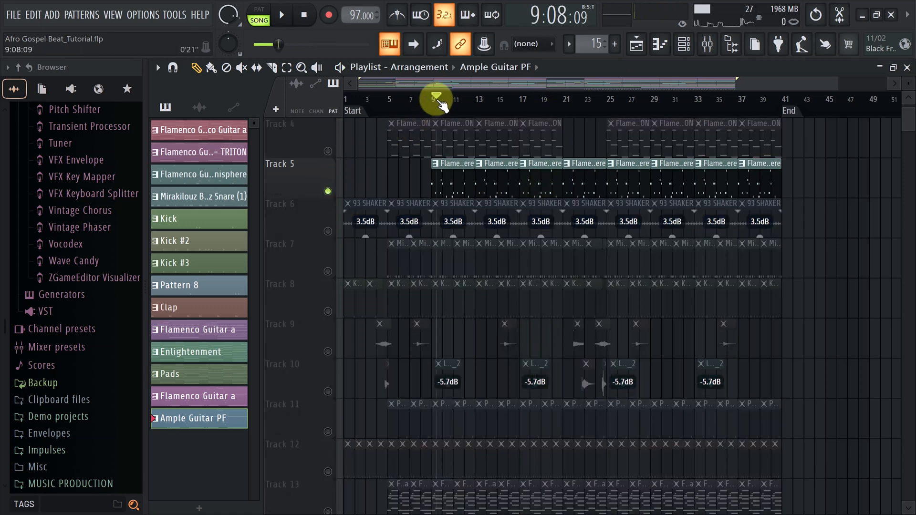
key("space")
key("space")
left_click_drag(441, 101, 435, 102)
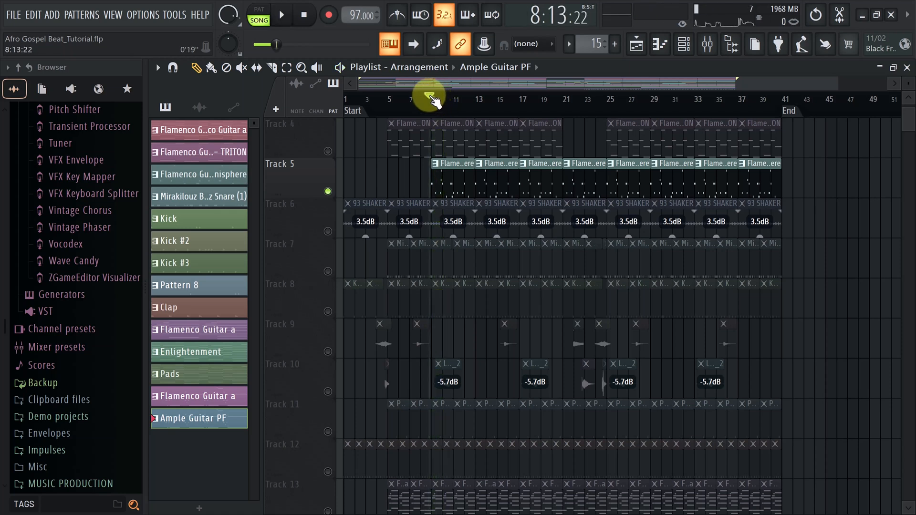
left_click(466, 190)
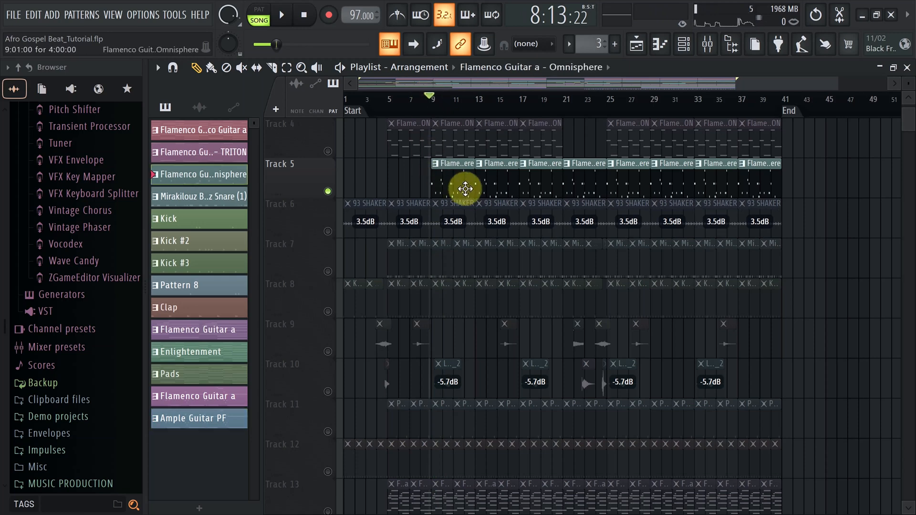
Open Omnisphere from the Channel rack to show its Clicking the Square Bass 101 patch, and close both windows
left_click(685, 44)
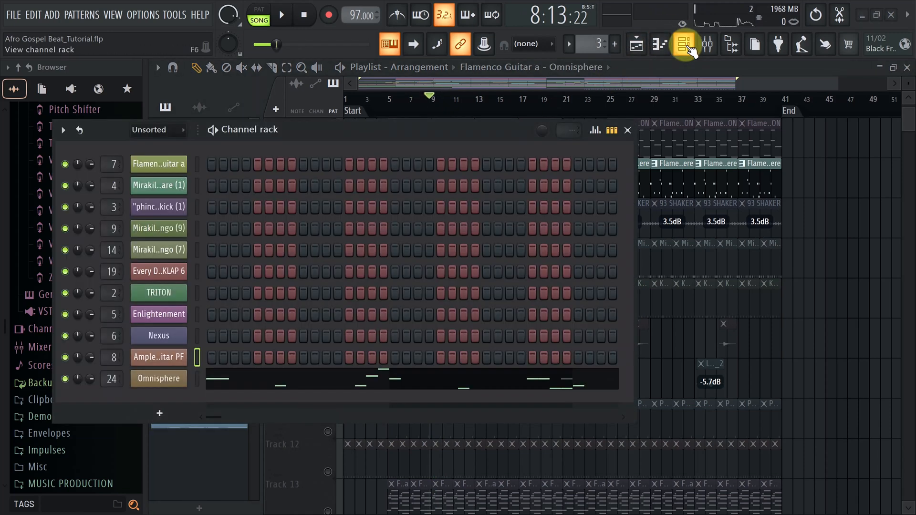
left_click_drag(317, 123, 350, 92)
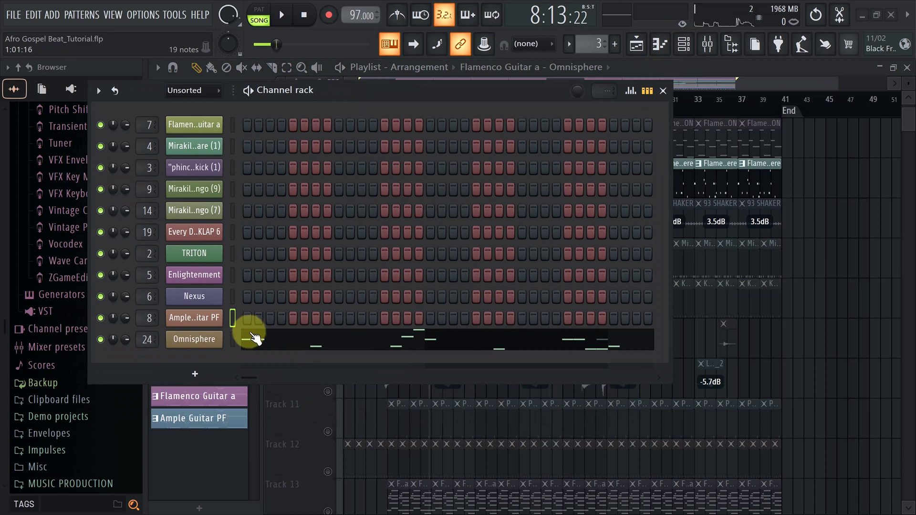
left_click(194, 340)
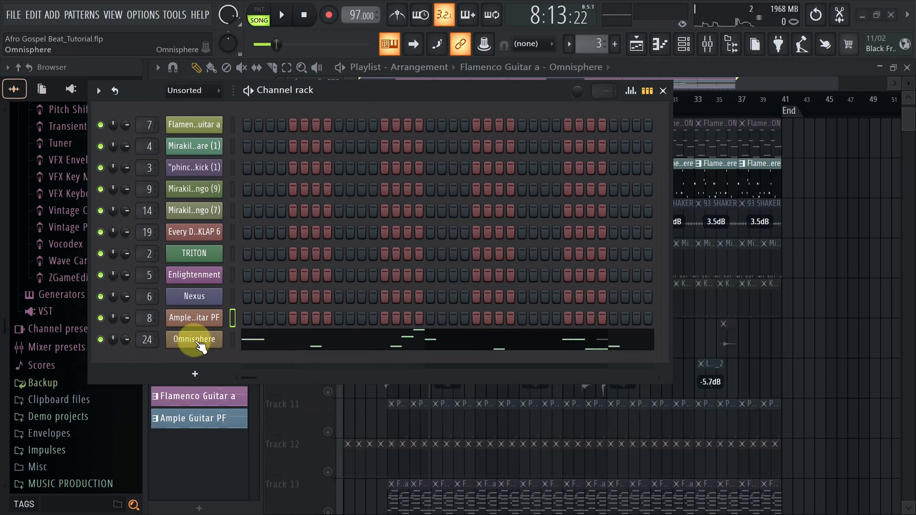
left_click_drag(434, 101, 404, 95)
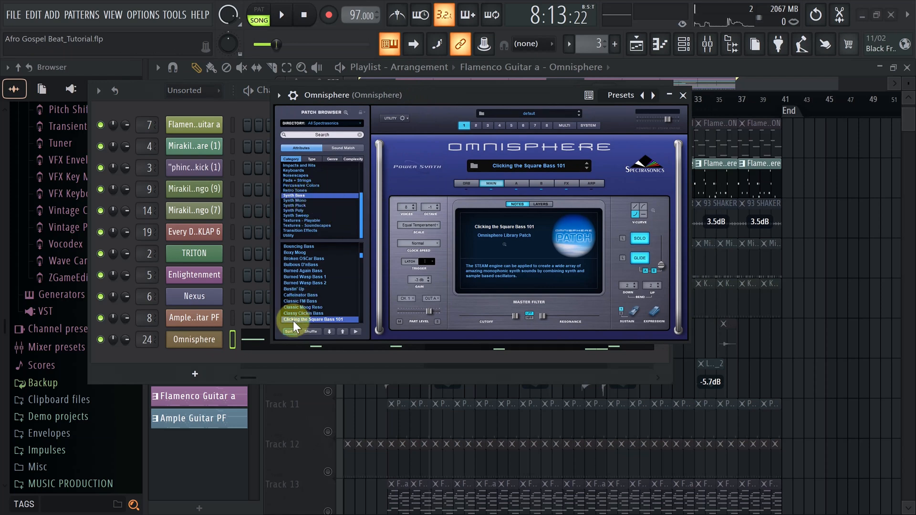
scroll(306, 306, "down", 1)
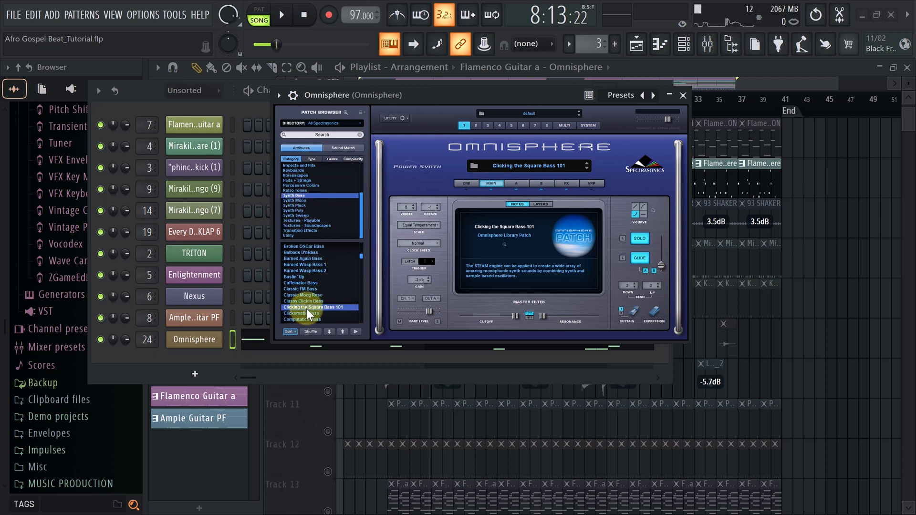
left_click(683, 95)
left_click(663, 92)
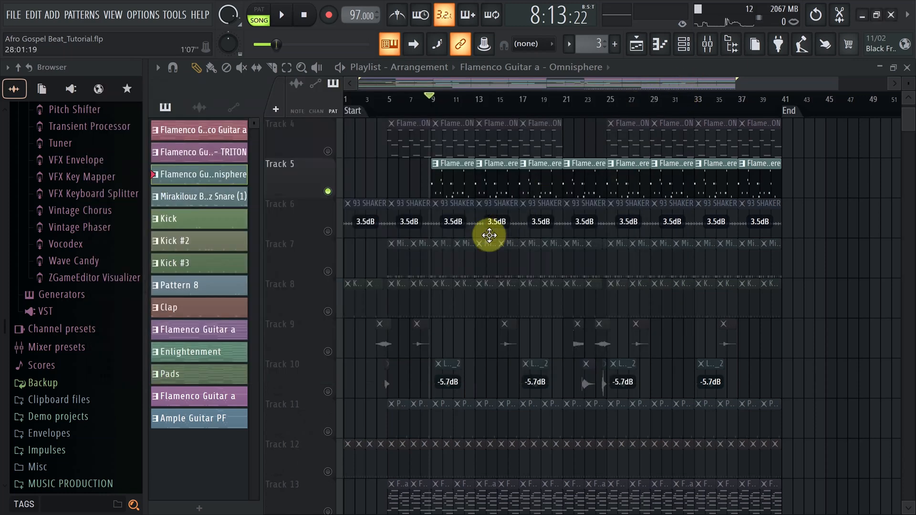
Enable Track 3 alongside Track 5 and mute its three Flamenco Guitar clips between bars 9 and 21
scroll(559, 174, "up", 3)
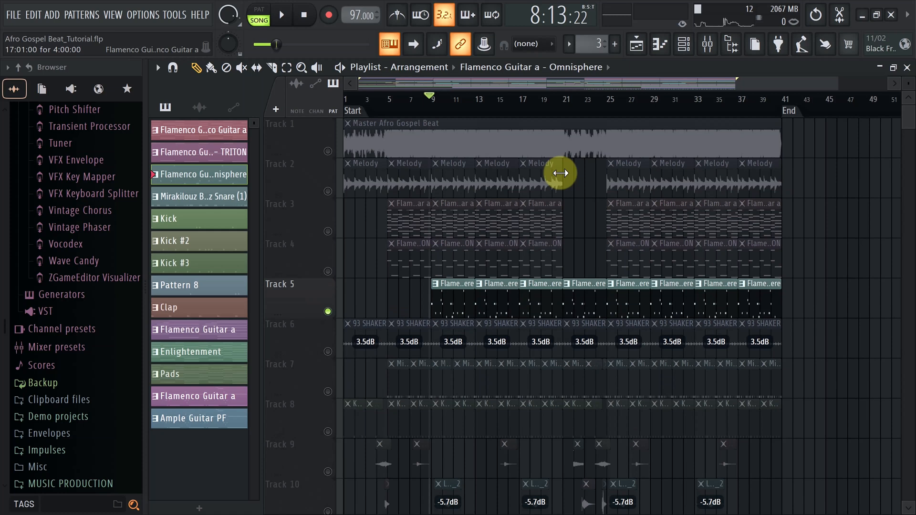
left_click(328, 231)
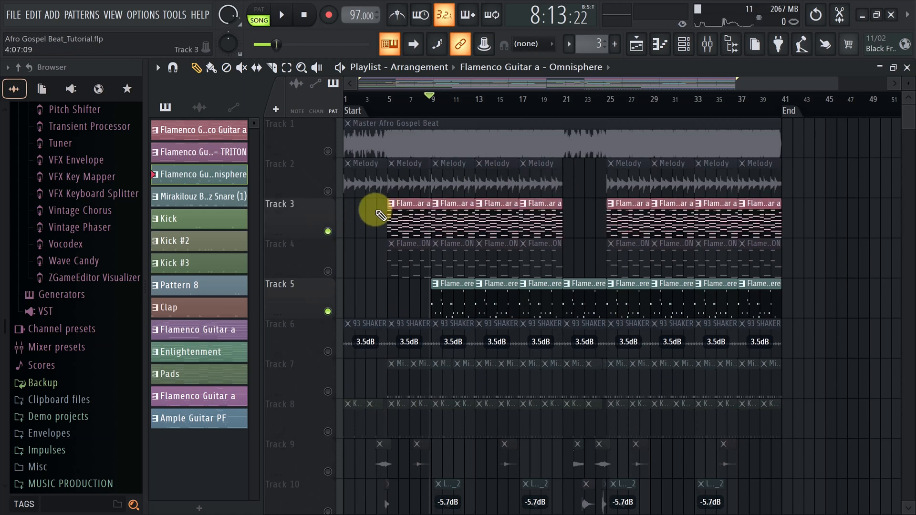
left_click(396, 100)
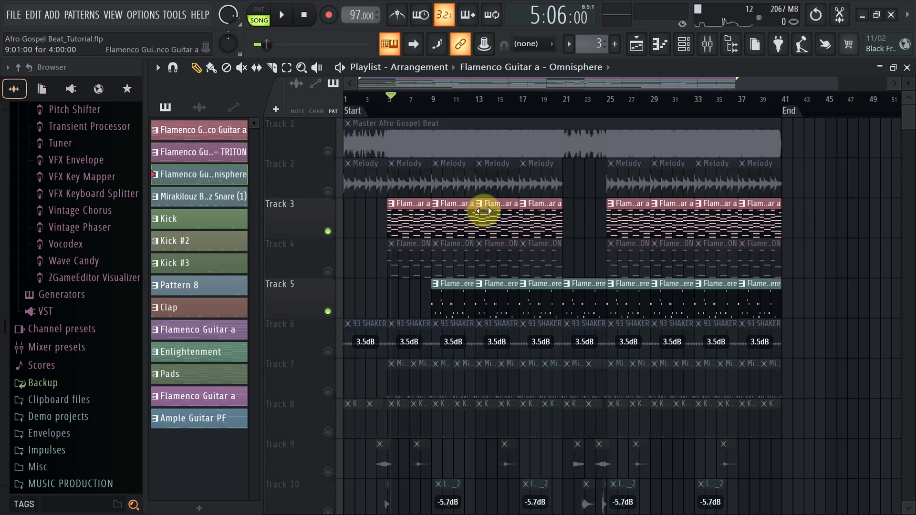
left_click(242, 68)
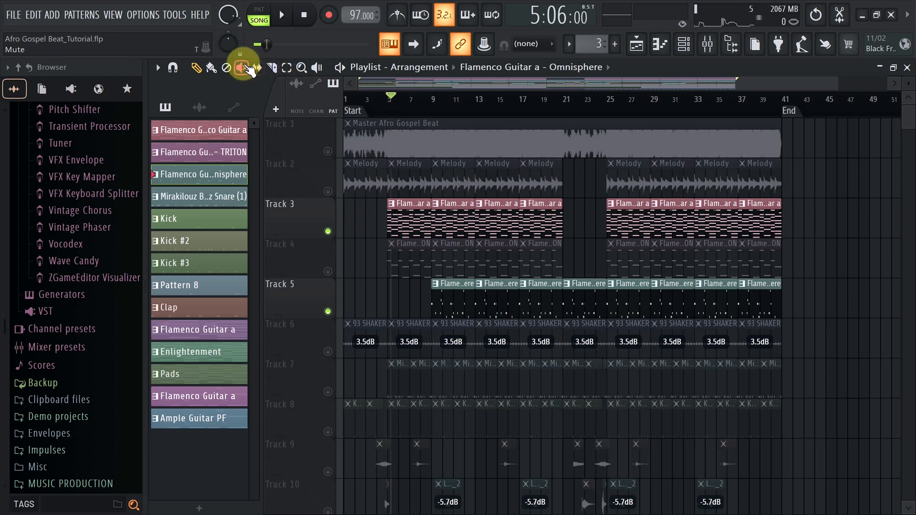
left_click_drag(529, 225, 454, 211)
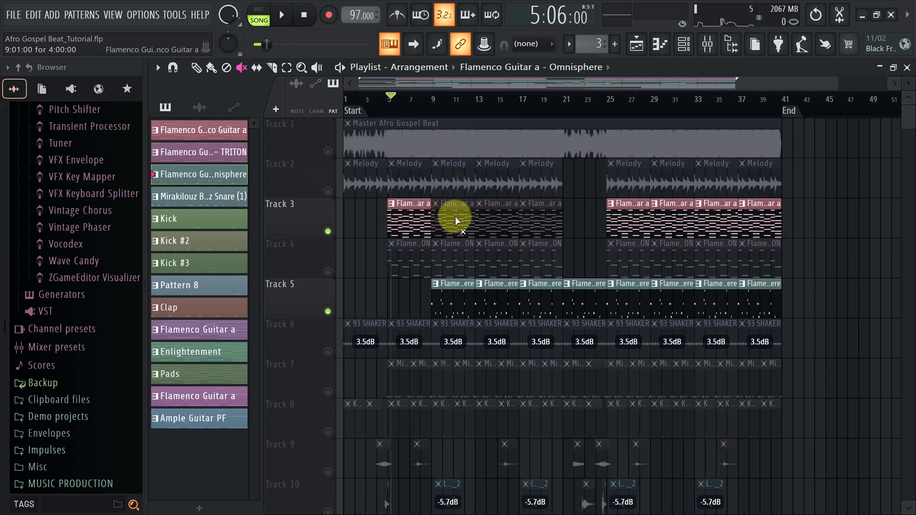
Turn Track 3 off and Track 4 on, and restore every track except the Master Afro Gospel Beat on Track 1
left_click(328, 231)
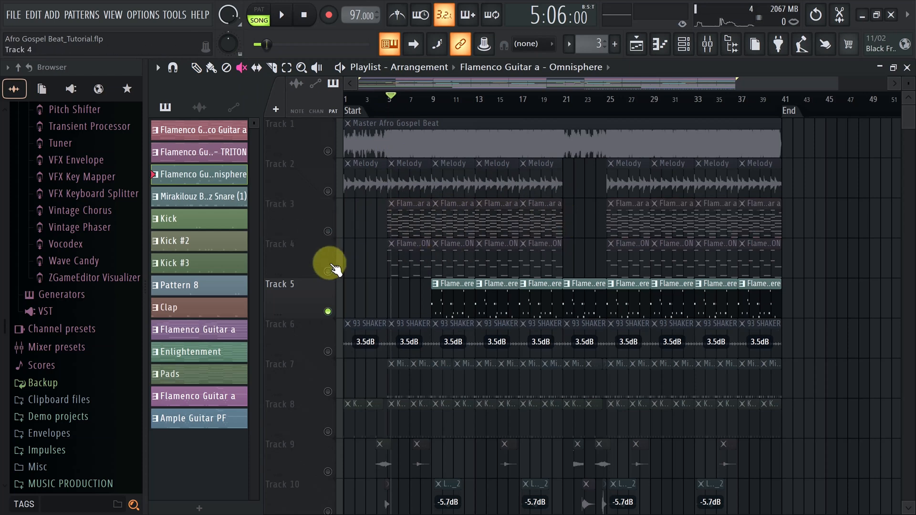
left_click(328, 270)
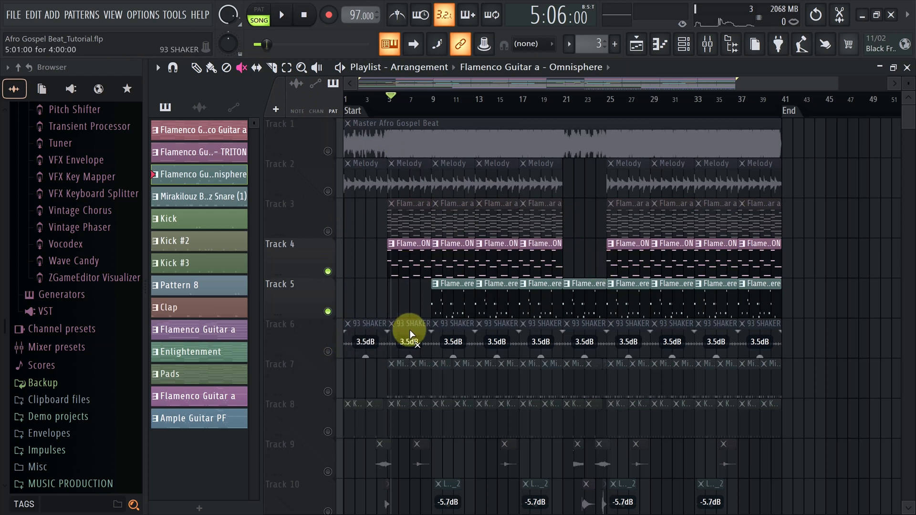
right_click(327, 312)
right_click(328, 312)
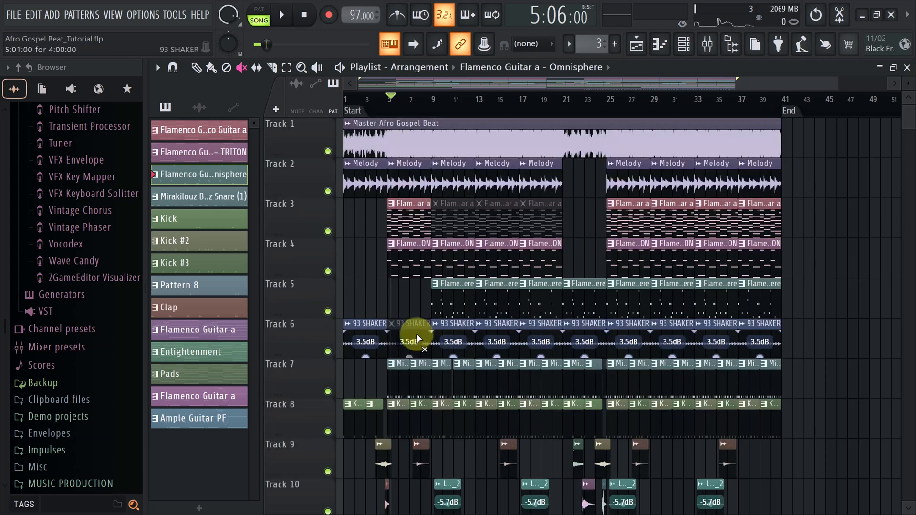
left_click(328, 151)
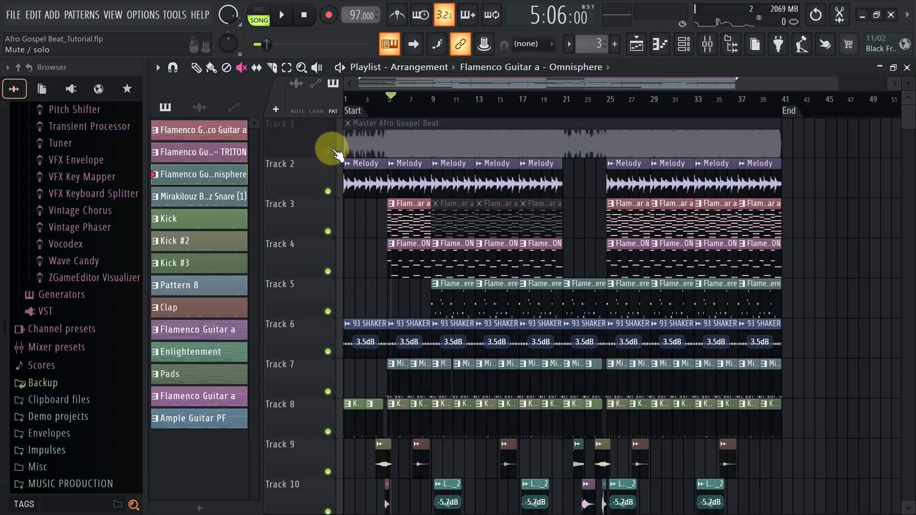
Unmute the three Flamenco Guitar clips on Track 3 between bars 9 and 21, and save the project
left_click(195, 67)
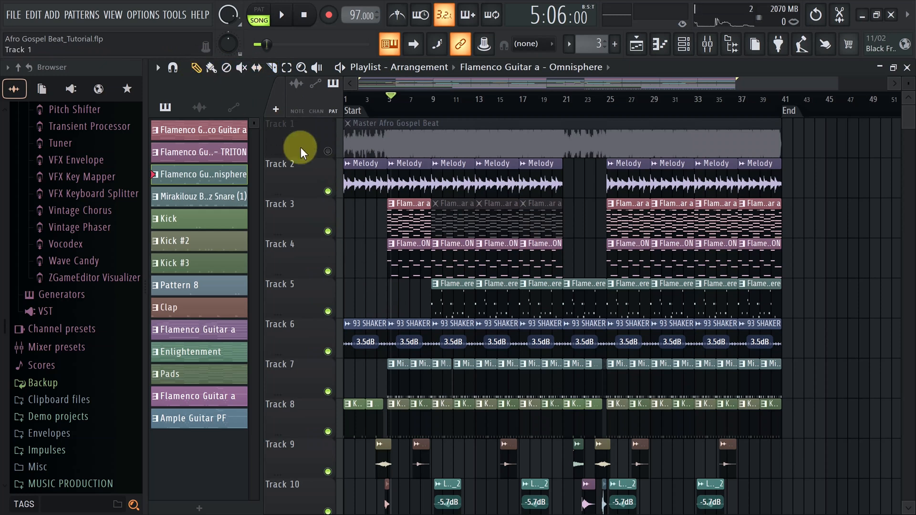
left_click(244, 64)
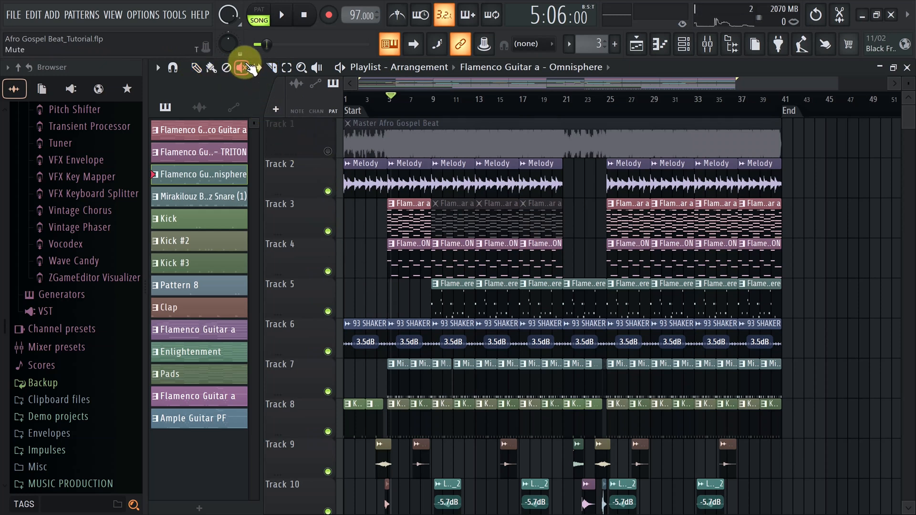
left_click(448, 221)
left_click(497, 220)
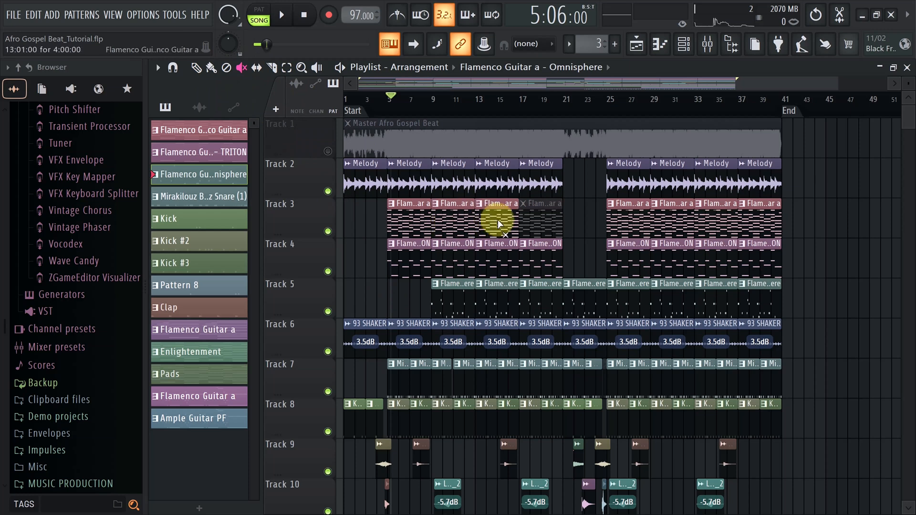
left_click(531, 218)
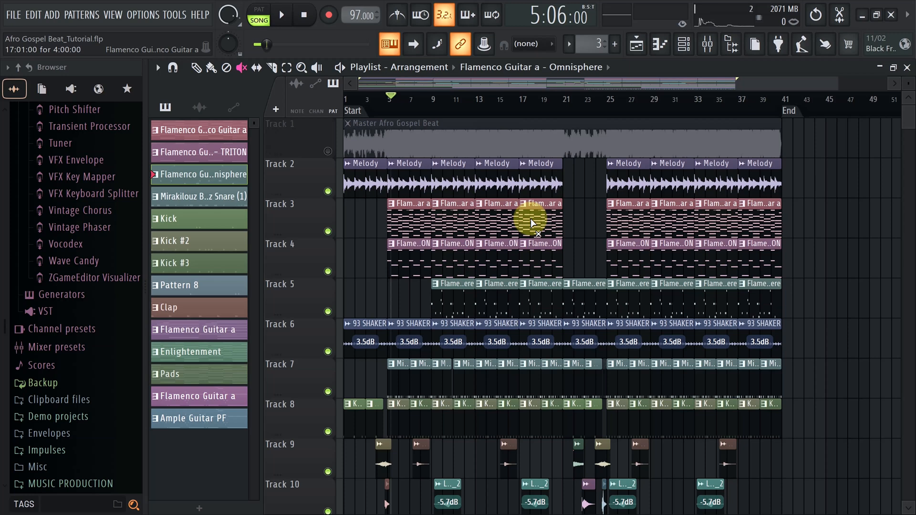
key("ctrl+s")
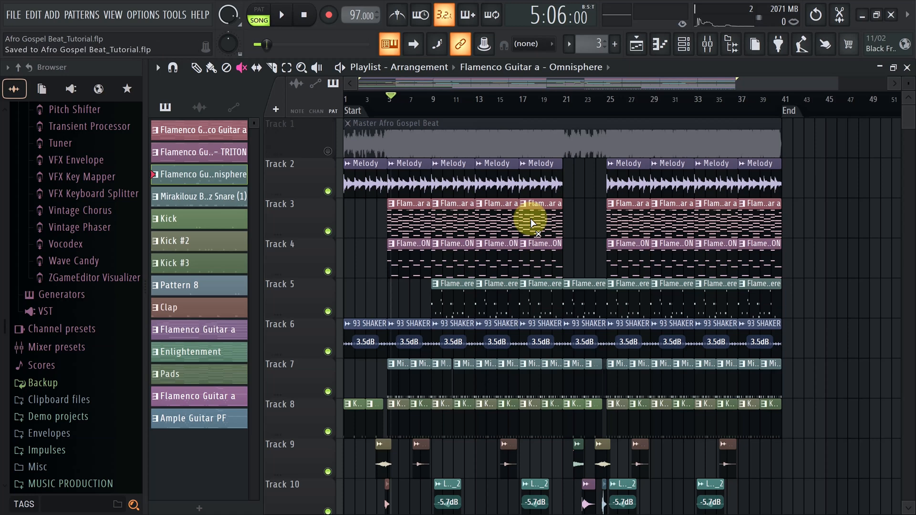
Solo the Melody clips on Track 2, play them from bar 1, and stop playback
scroll(457, 240, "down", 2)
left_click(196, 67)
scroll(353, 158, "up", 2)
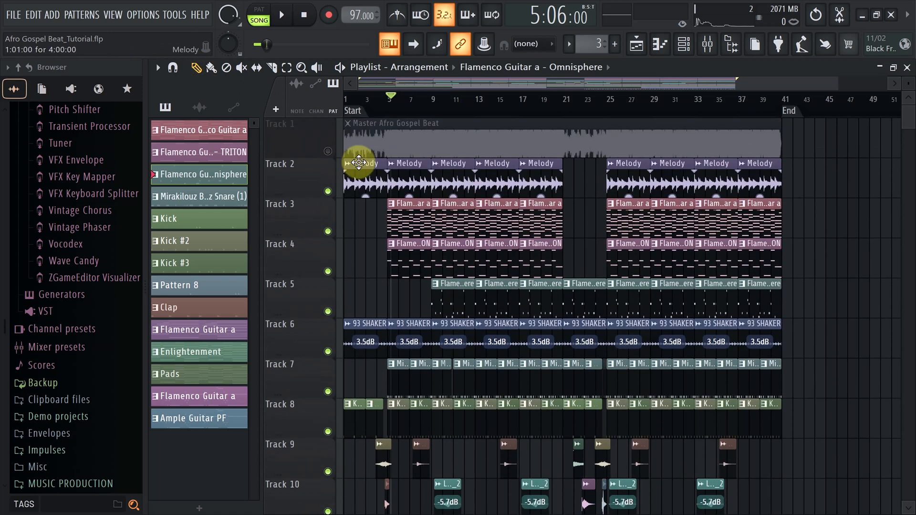
right_click(327, 192)
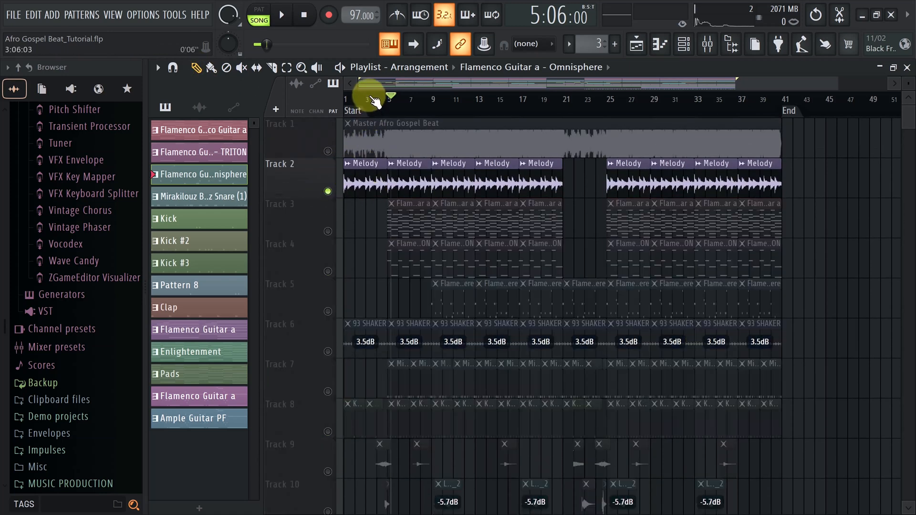
key("space")
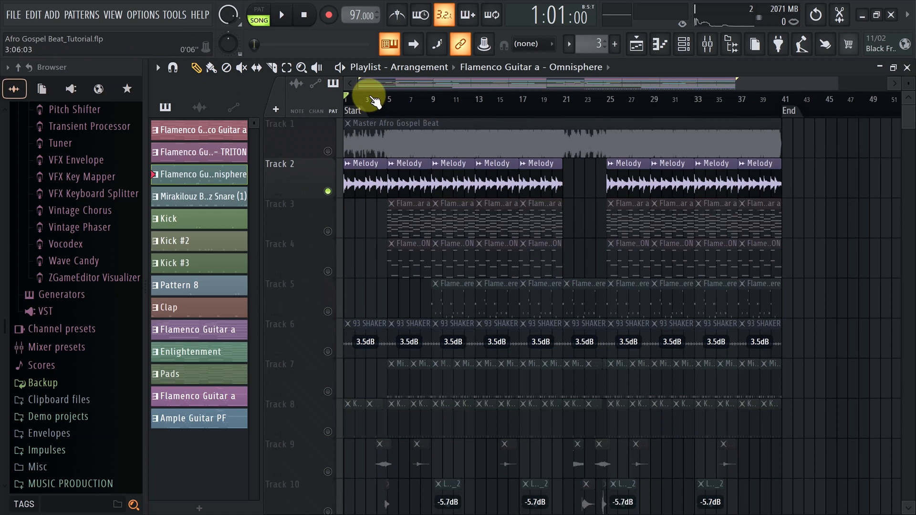
left_click(286, 16)
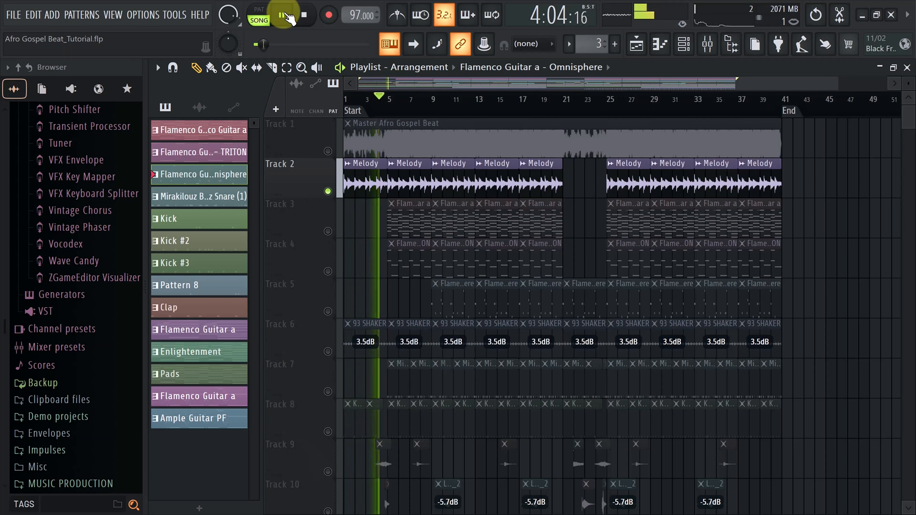
key("space")
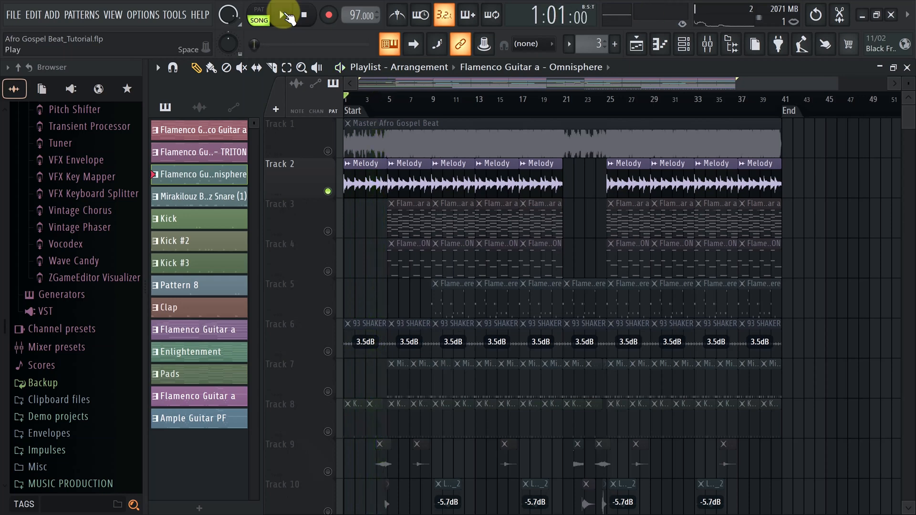
Solo the Flamenco Guitar clips on Track 3, play them from just before bar 5, and stop playback
left_click(330, 231)
left_click(394, 108)
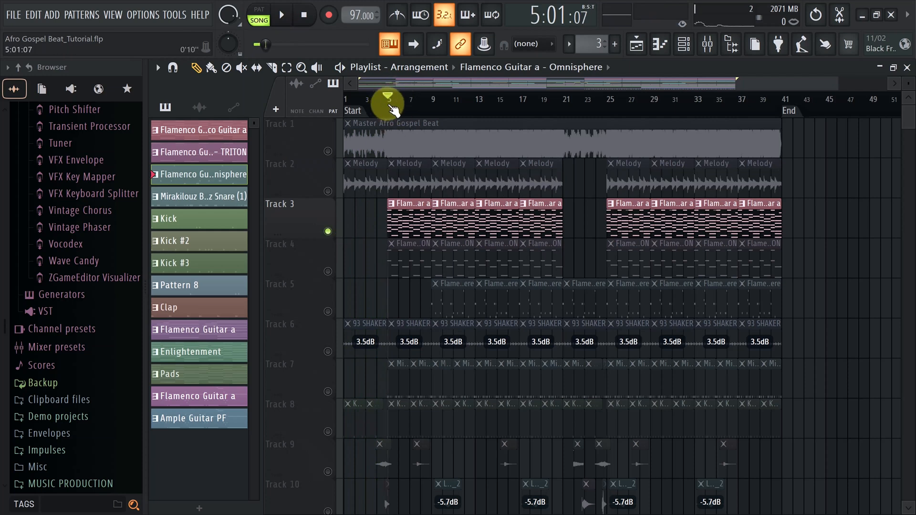
left_click(386, 98)
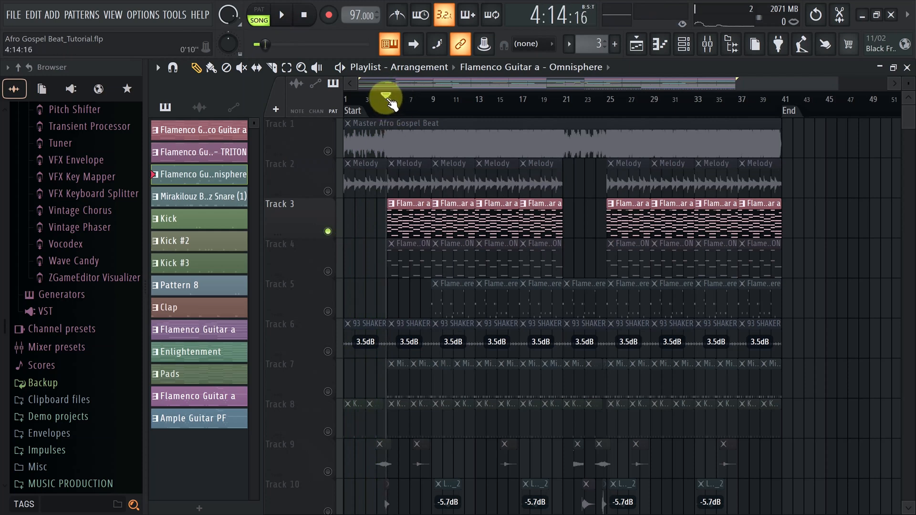
key("space")
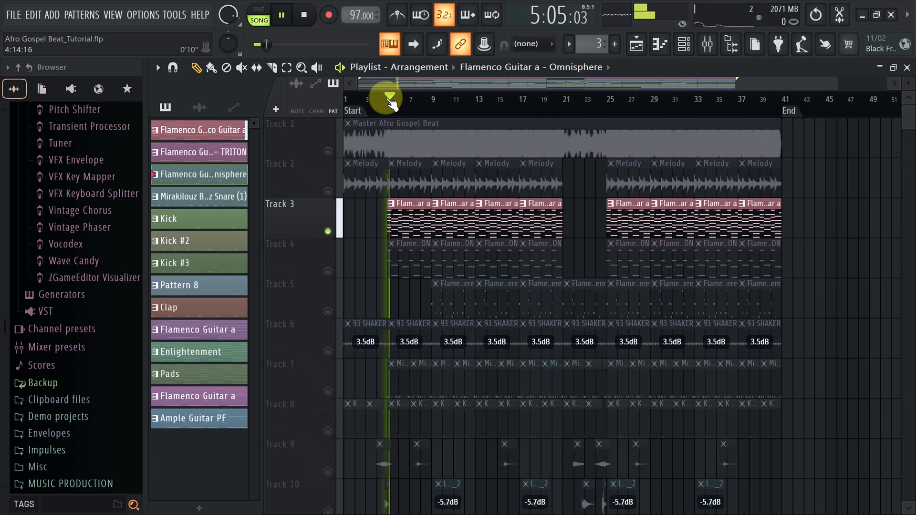
key("space")
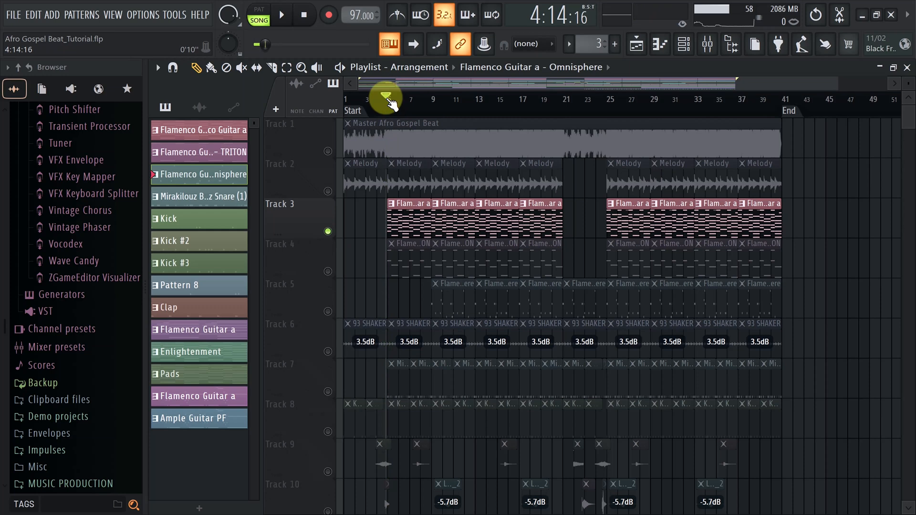
Solo Track 2, restore all tracks including the master, and solo the Track 2 Melody clips again
left_click(328, 192, "ctrl")
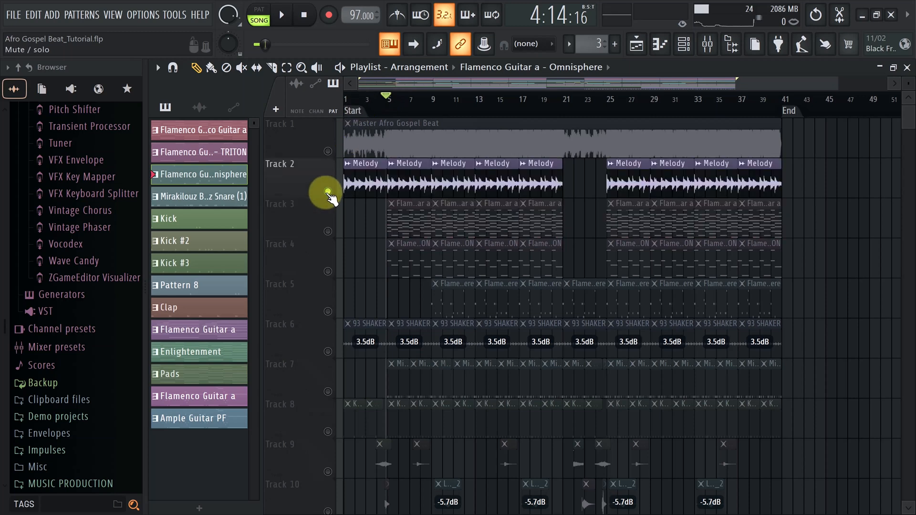
left_click(328, 191, "ctrl")
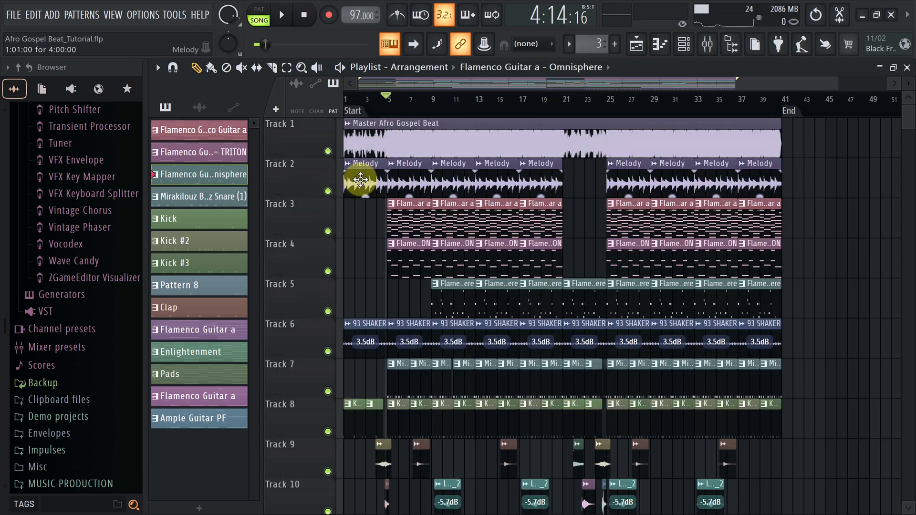
left_click(328, 191, "ctrl")
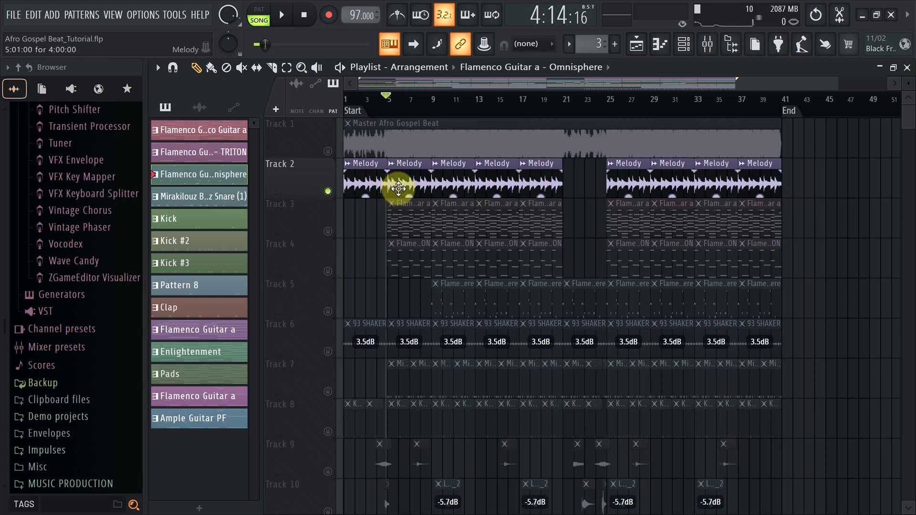
Solo Track 3 and select the playlist time range from about bar 5 to bar 21
right_click(329, 231)
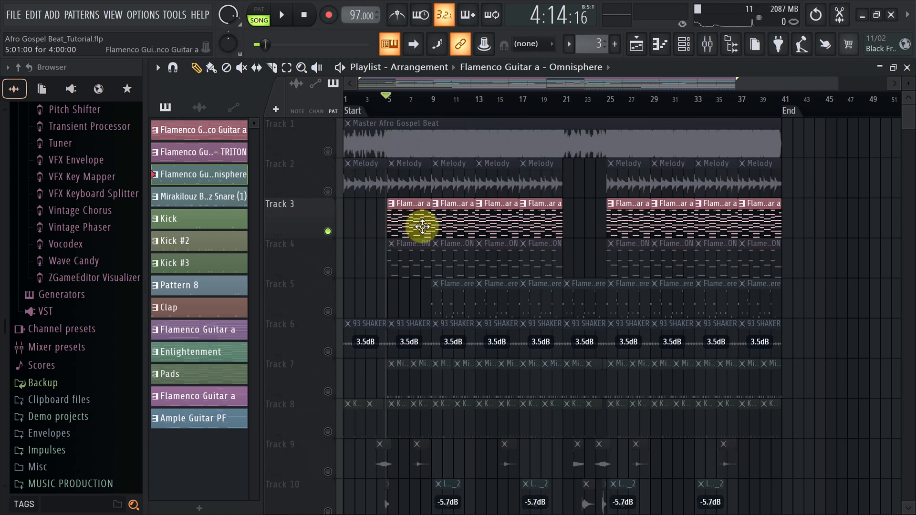
left_click(286, 67)
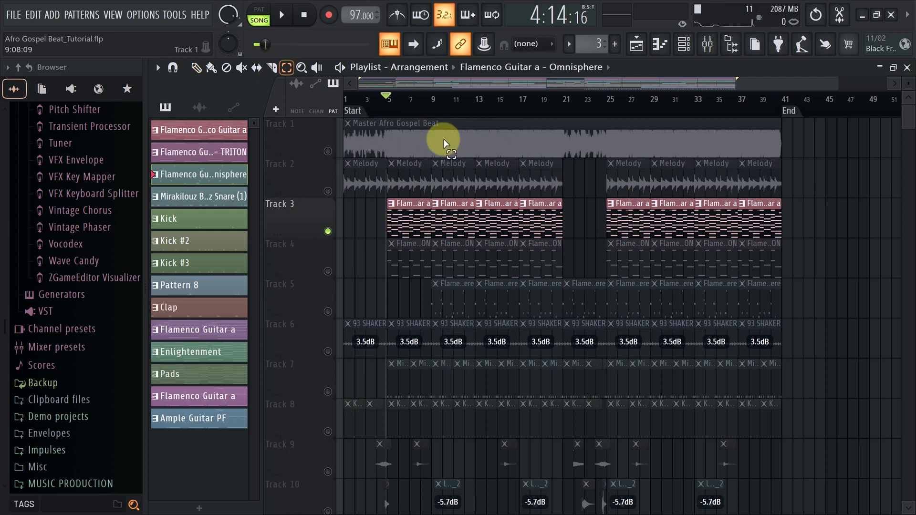
left_click_drag(383, 110, 565, 156)
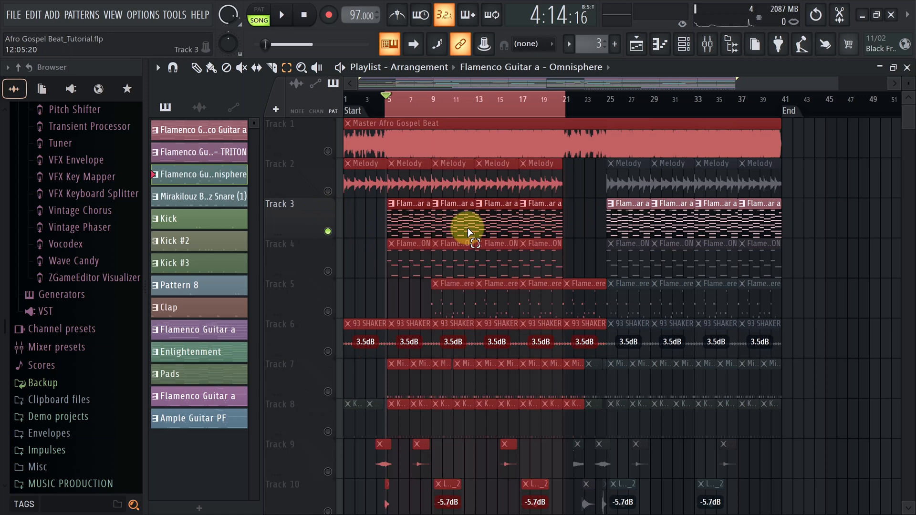
Render the selected range as the WAV file Melody_Guiter_2 in the Afro Gospel Beat folder
key("ctrl+shift+s")
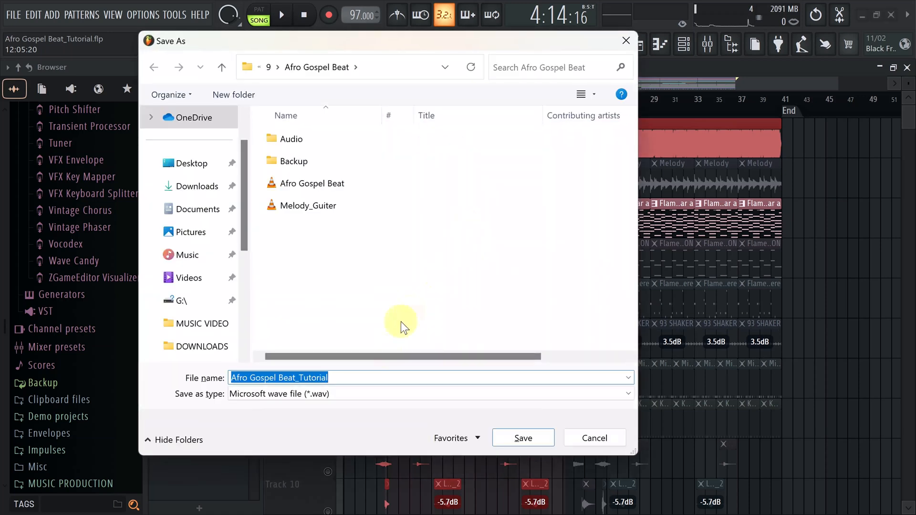
left_click(320, 209)
left_click(343, 375)
left_click(357, 378)
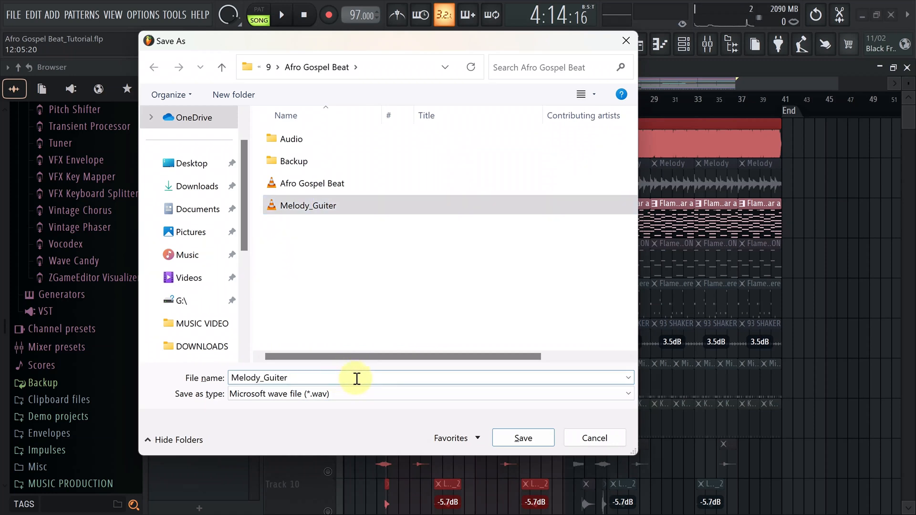
type("_2")
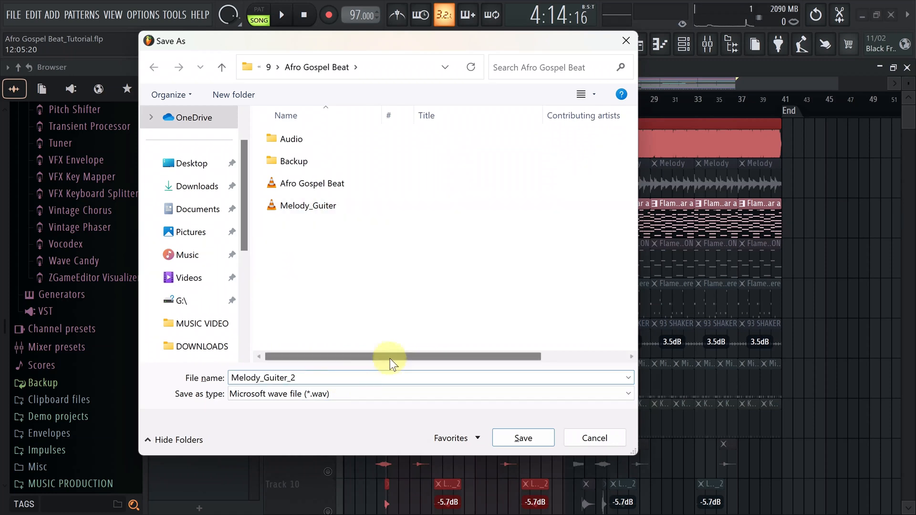
left_click(521, 437)
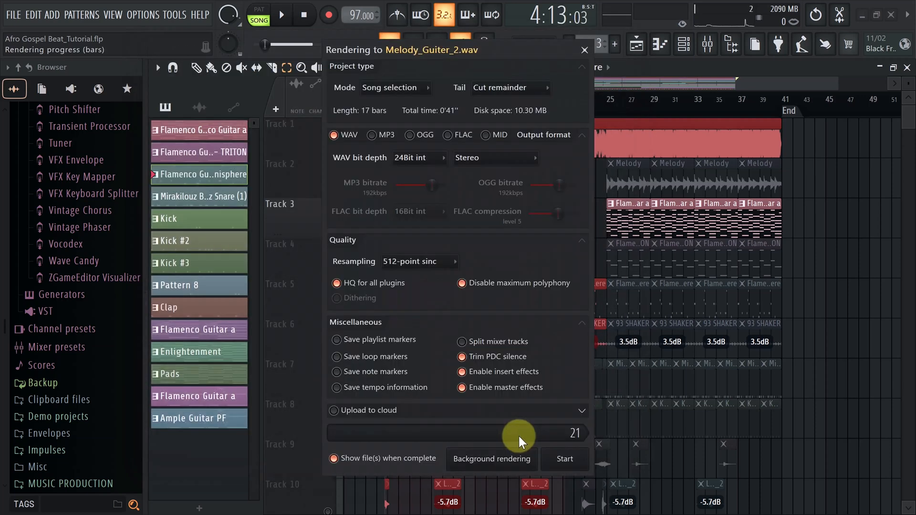
left_click(564, 459)
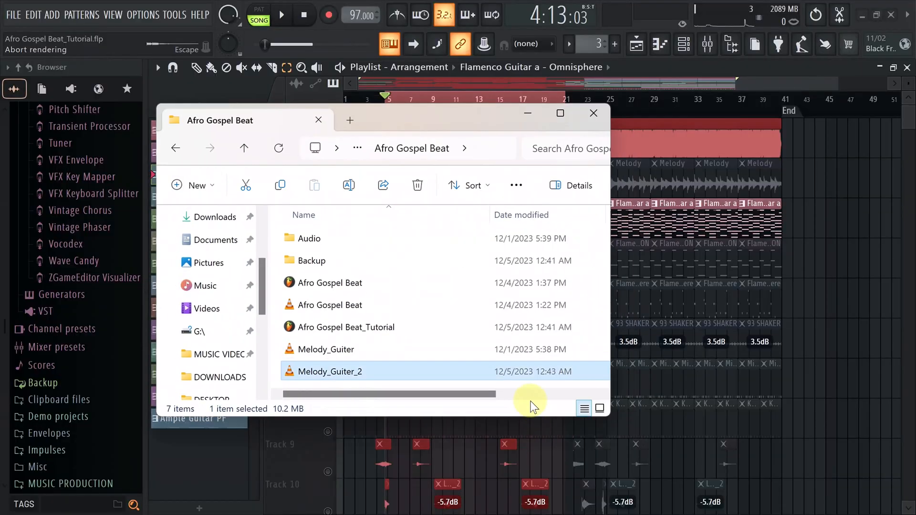
Add the rendered Melody_Guiter_2 file to Track 7 at about bar 46, and clear the playlist's time selection
left_click_drag(331, 374, 842, 375)
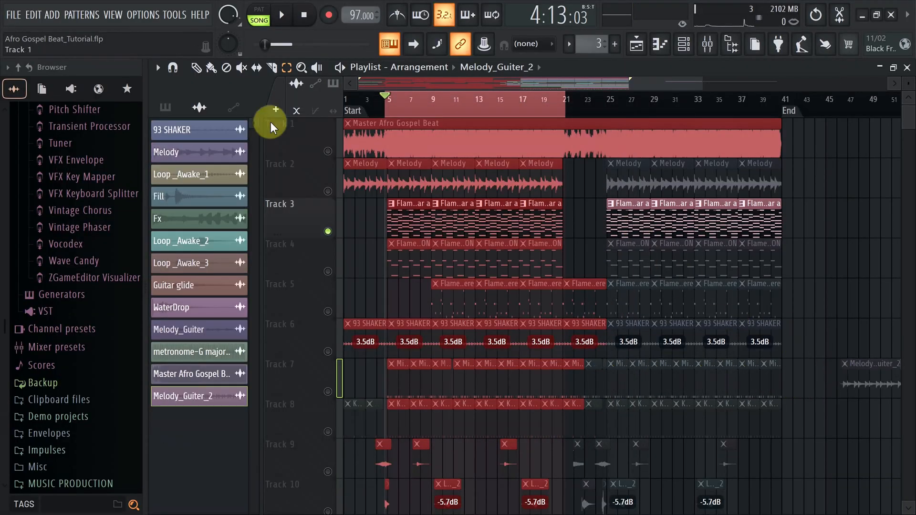
left_click(196, 67)
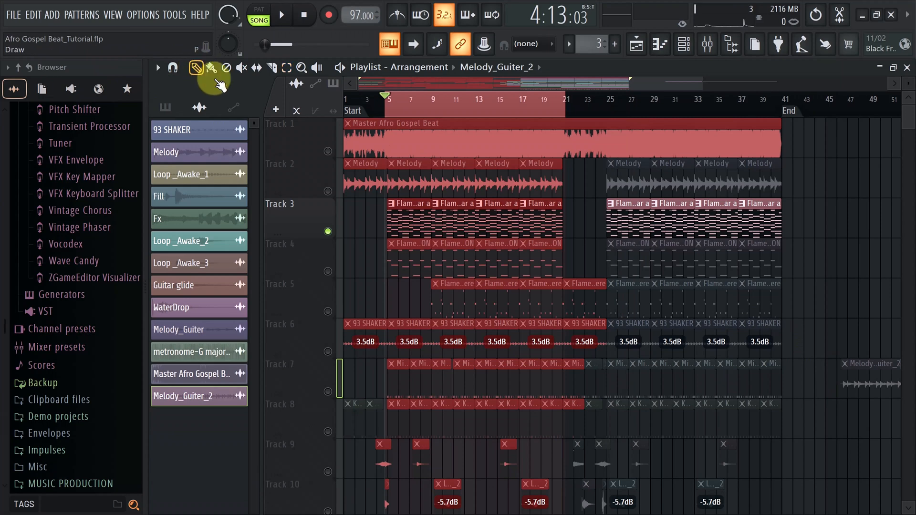
left_click(516, 192)
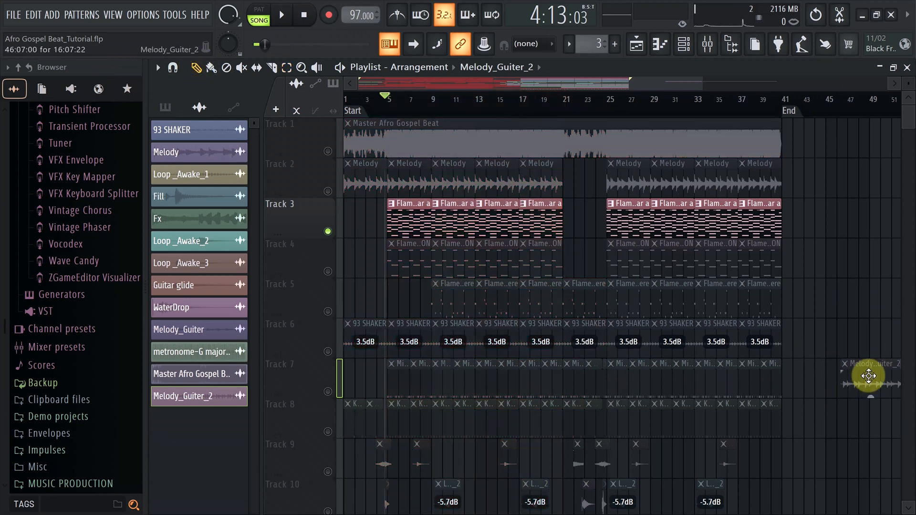
Move the Melody_Guiter_2 clip on Track 7 earlier to about bar 42, just past the song's end
scroll(614, 320, "down", 6)
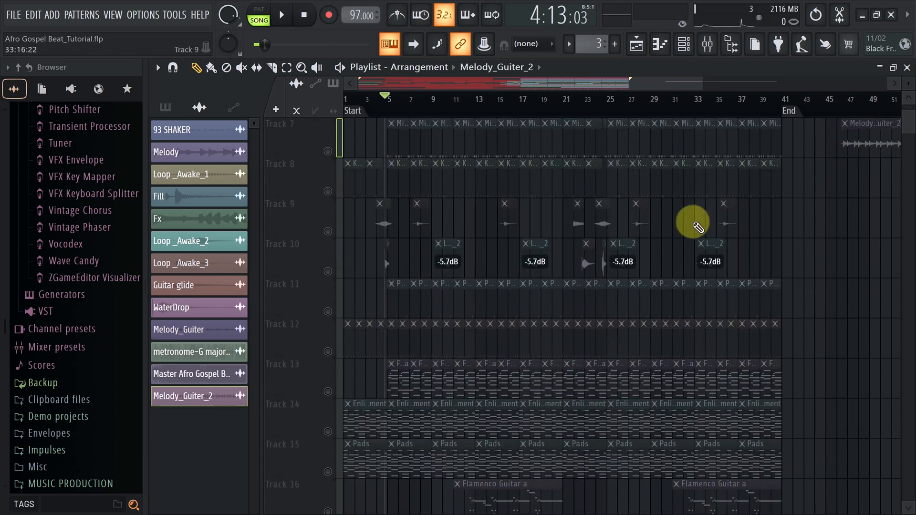
scroll(706, 221, "down", 2)
scroll(706, 221, "up", 3)
left_click_drag(863, 179, 815, 186)
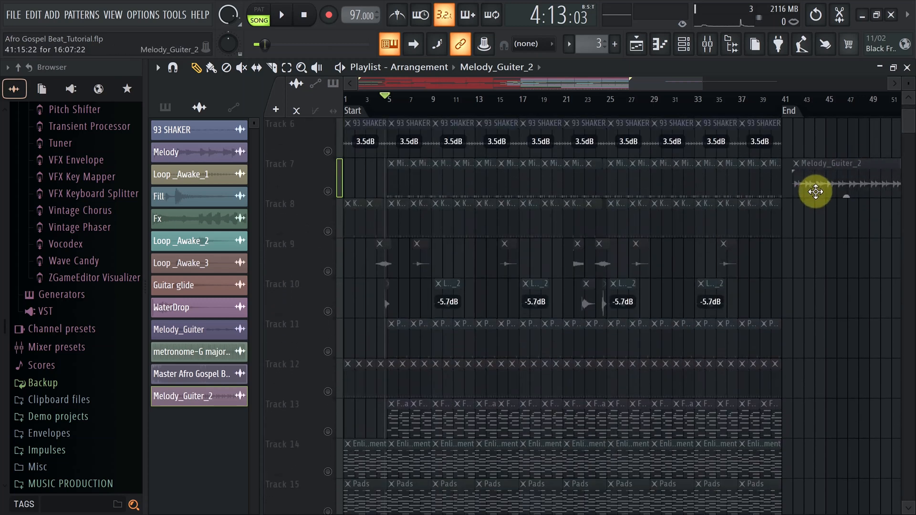
Solo Track 7, play the Melody_Guiter_2 clip from about bar 41, and stop playback
left_click(798, 101)
left_click_drag(621, 86, 757, 90)
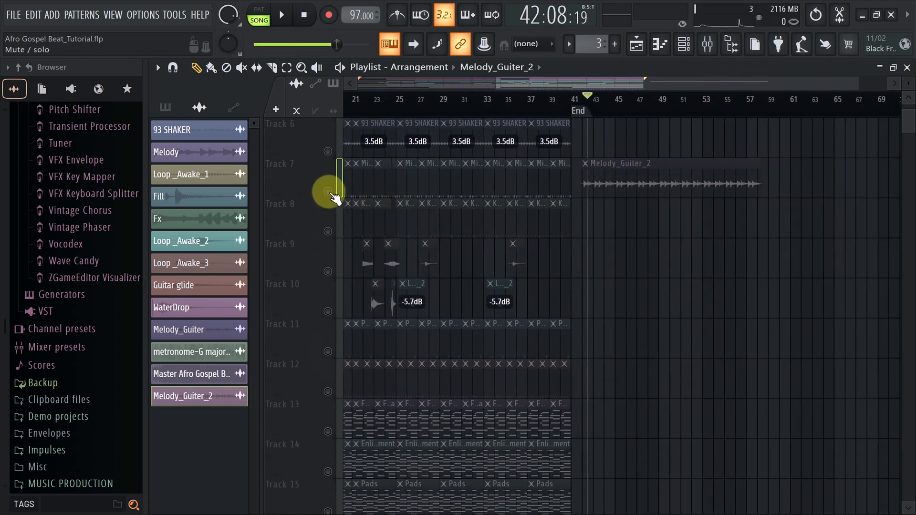
left_click(327, 191)
left_click(577, 99)
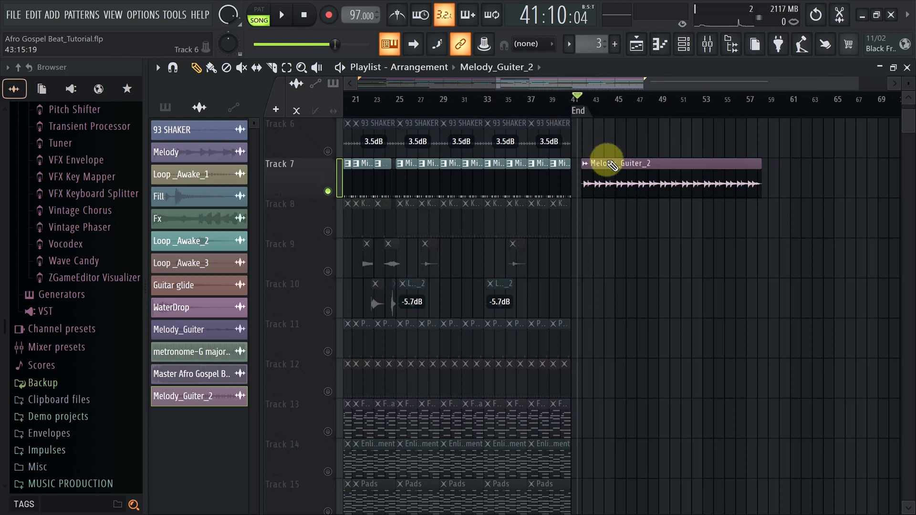
left_click(281, 15)
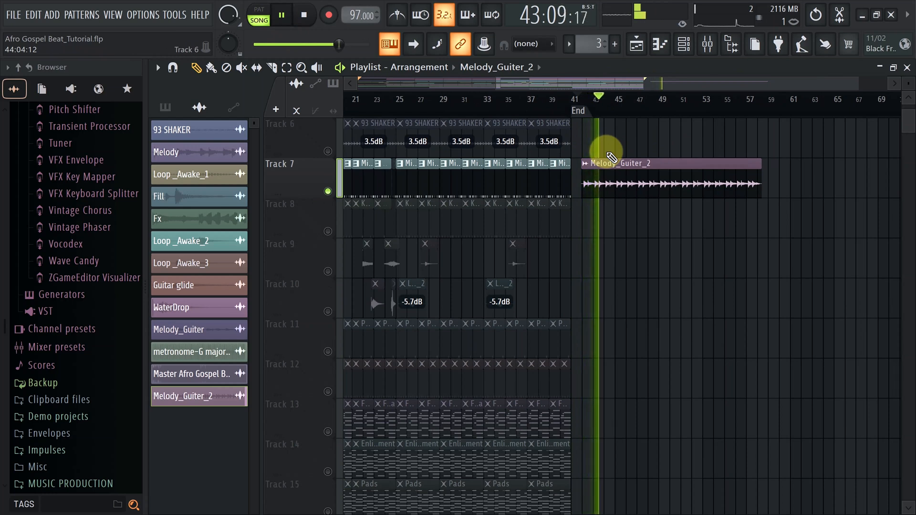
key("space")
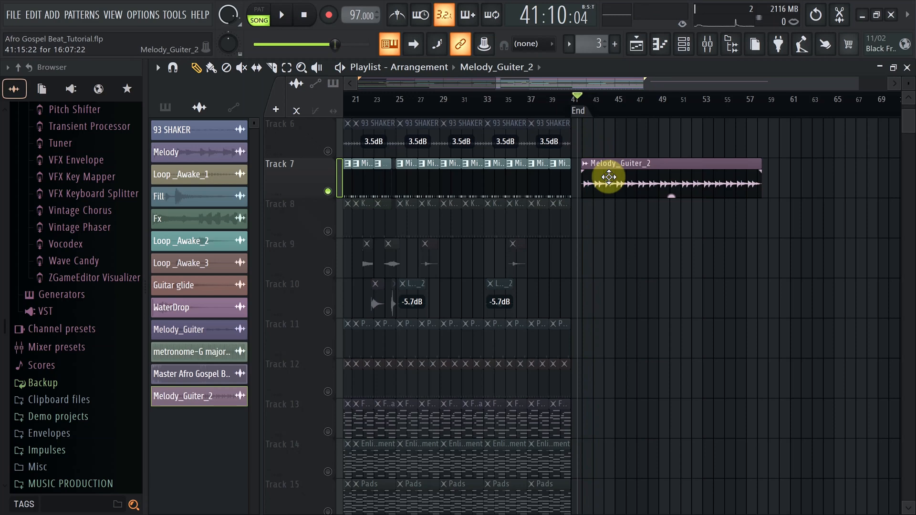
Open the Melody_Guiter_2 clip's channel settings and load its sample into the Edison audio editor
double_click(609, 177)
left_click_drag(349, 109, 399, 103)
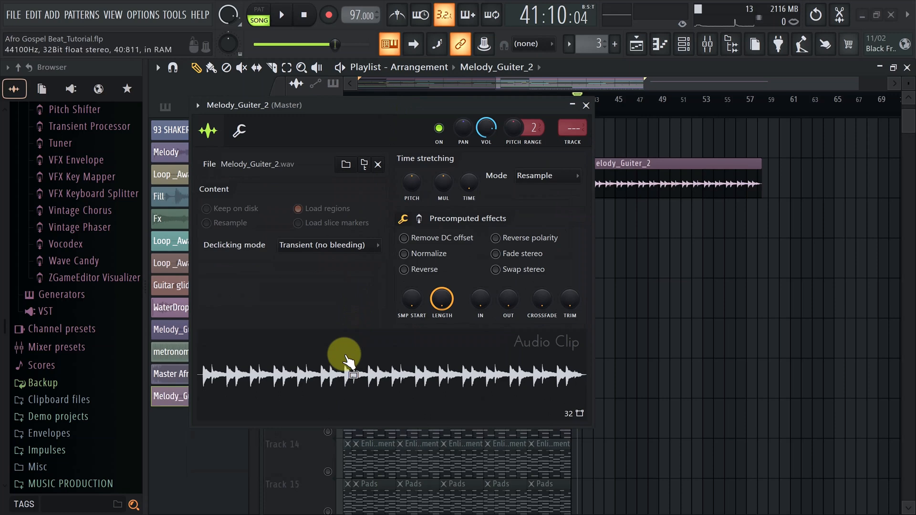
left_click(302, 351)
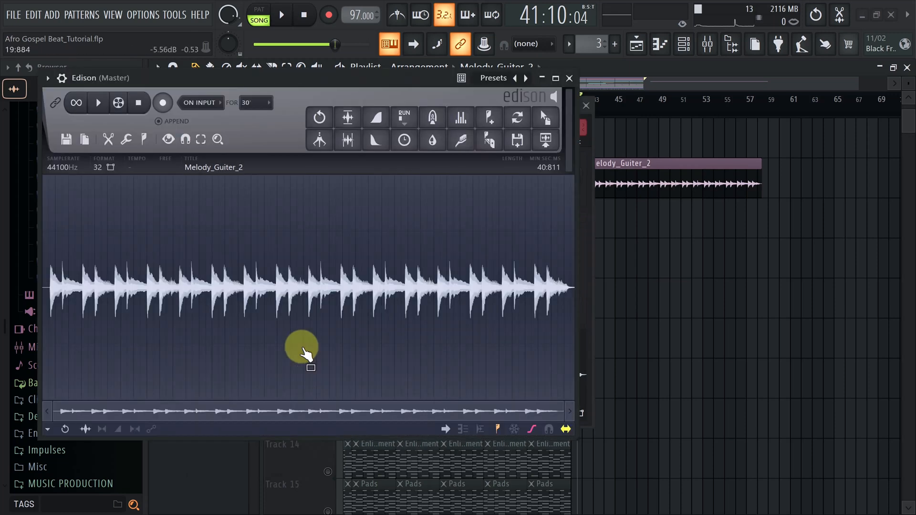
left_click_drag(143, 78, 266, 75)
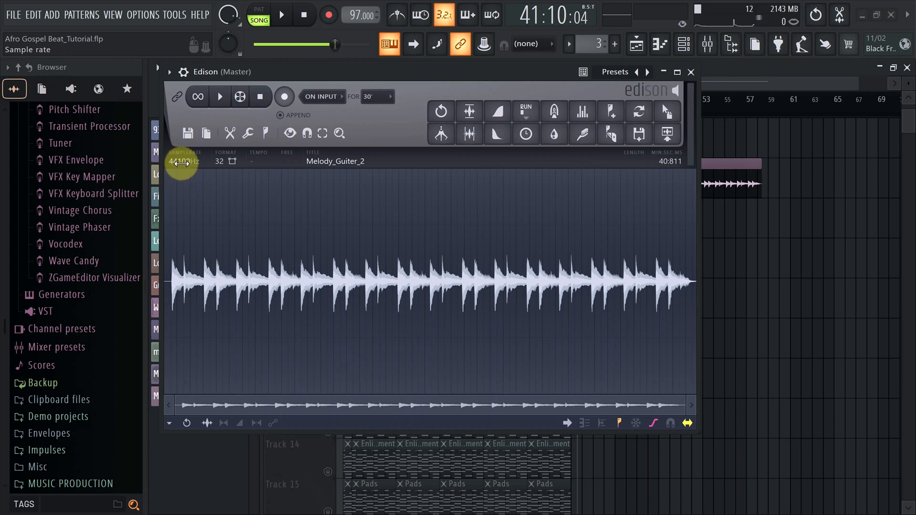
Resample the Melody_Guiter_2 sample to a sample rate of 1000 Hz in Edison's sample properties
double_click(182, 163)
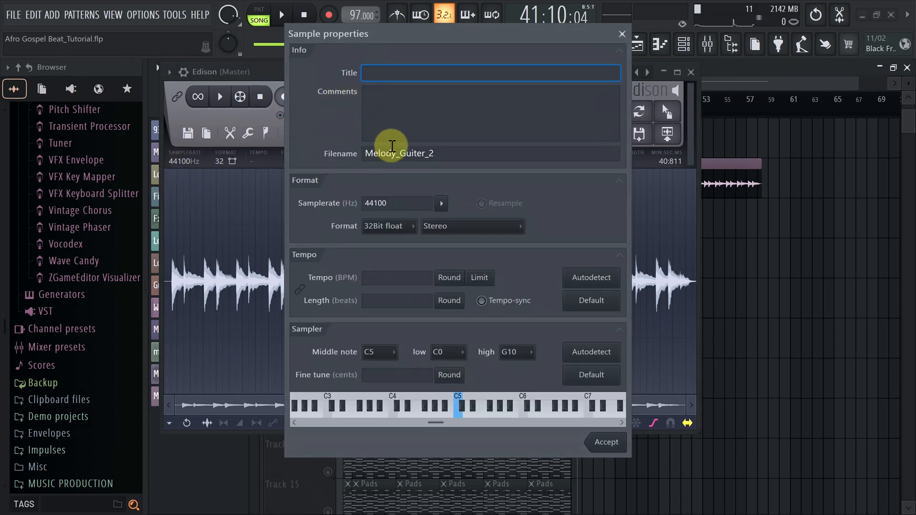
left_click(368, 205)
double_click(360, 206)
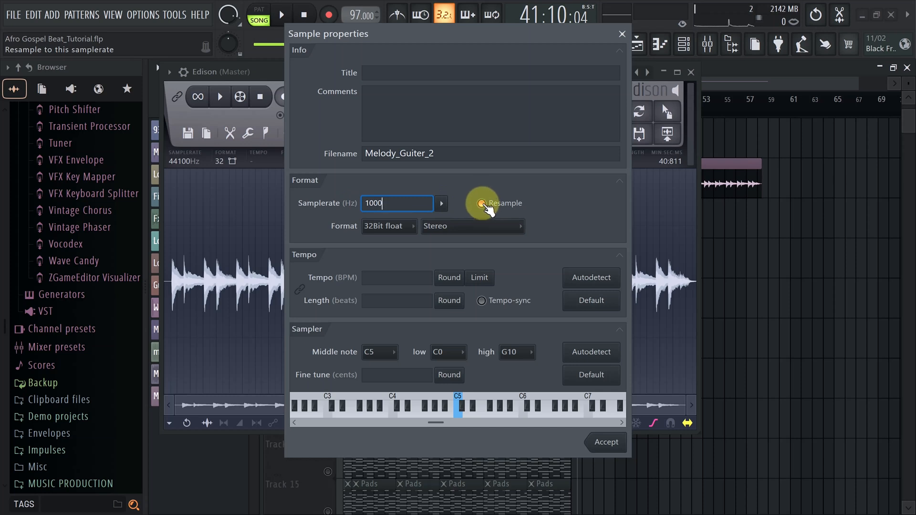
left_click(482, 204)
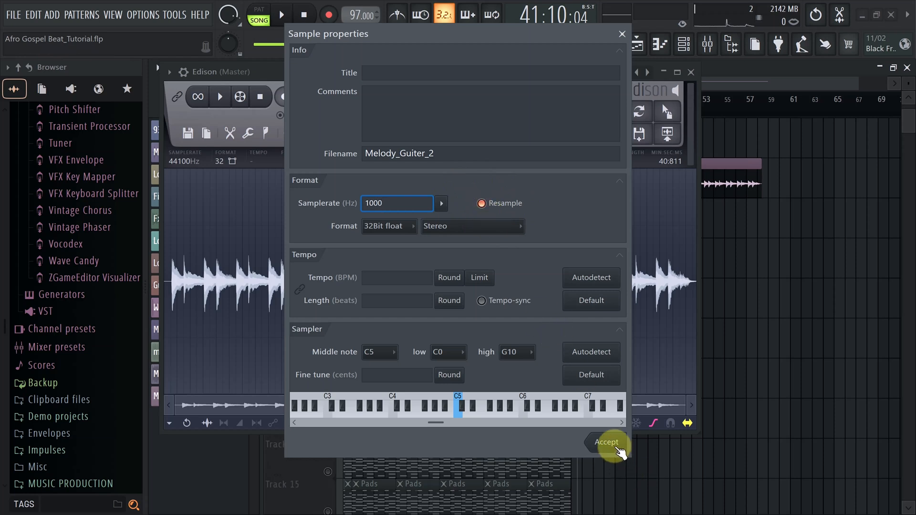
left_click(615, 444)
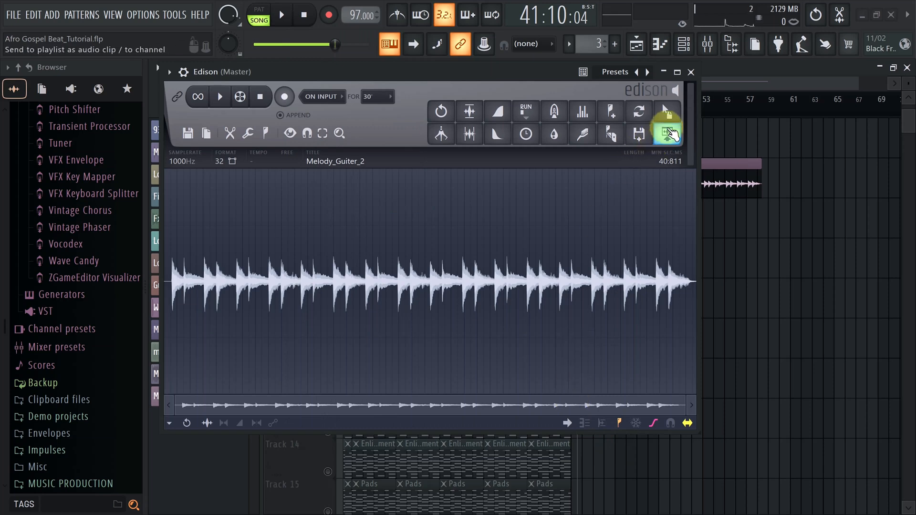
Add the resampled guitar sample to Track 8 as an audio clip, aligned with the Melody_Guiter_2 clip at about bar 42
left_click_drag(667, 113, 679, 221)
left_click(691, 72)
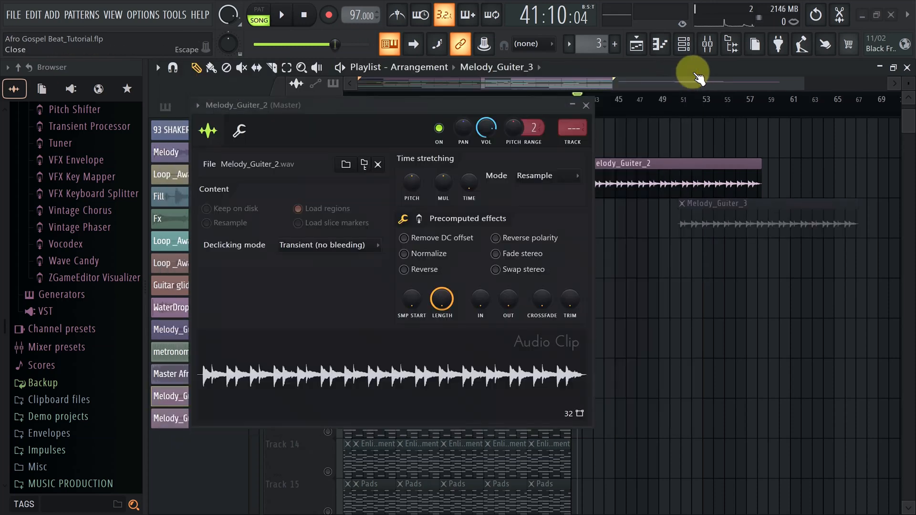
left_click(586, 105)
left_click_drag(726, 219, 630, 221)
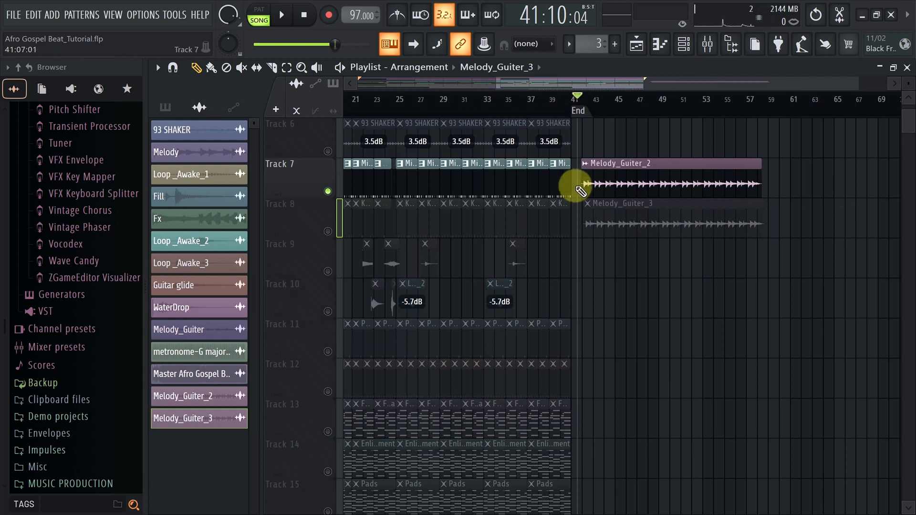
Compare the two guitar clips by playing Track 7, then soloing Track 8 and playing it from about bar 42
left_click(286, 17)
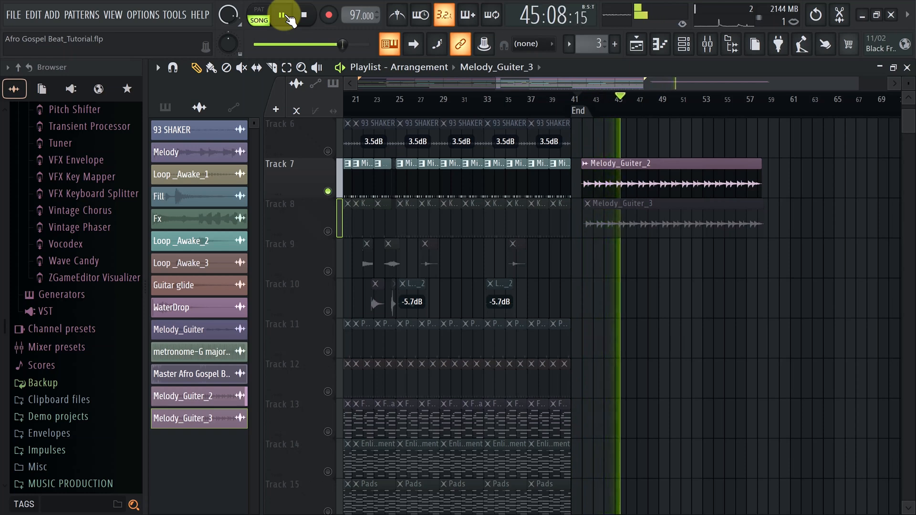
left_click(285, 16)
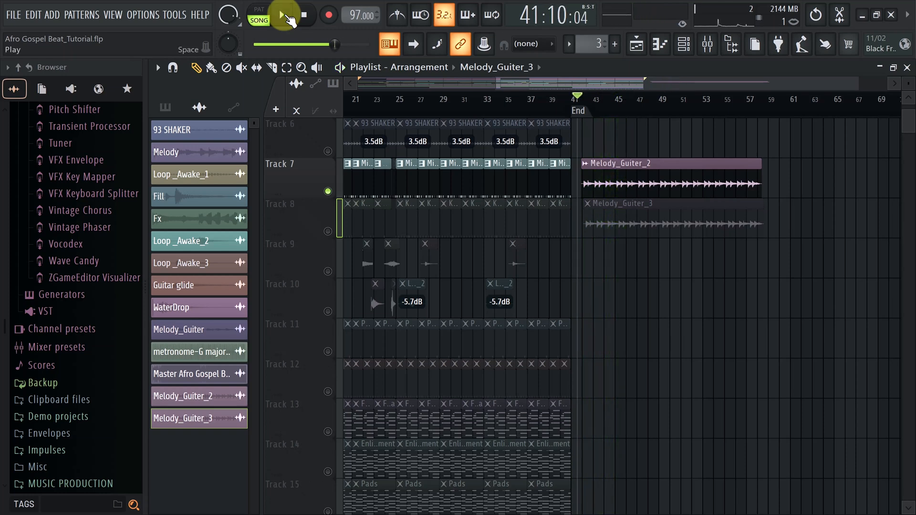
left_click(329, 233, "ctrl")
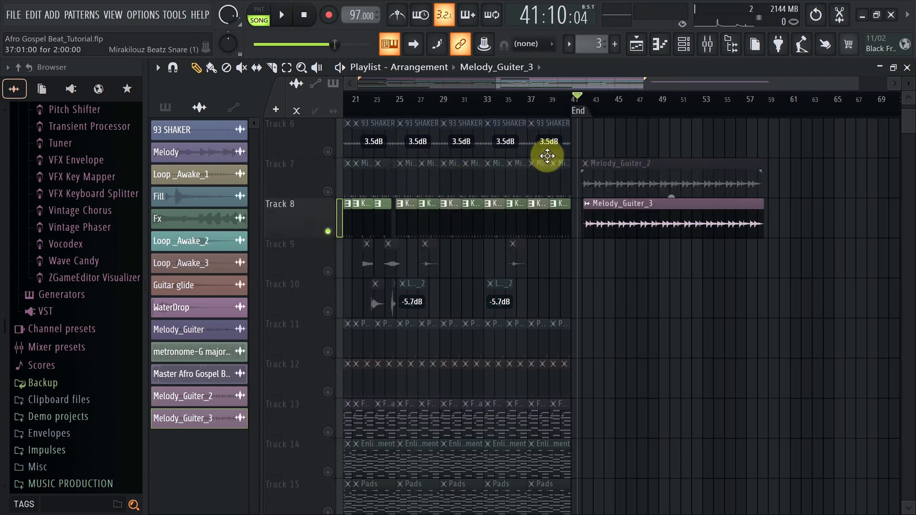
left_click(587, 111)
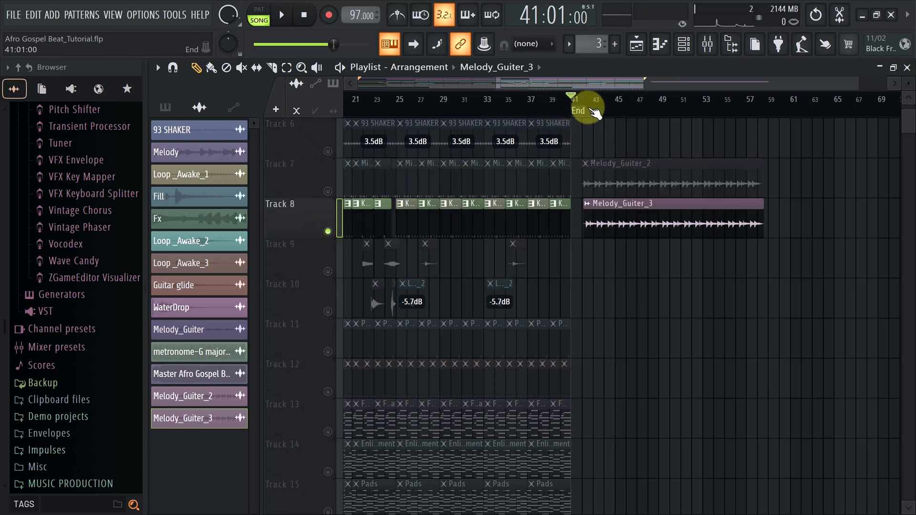
left_click(587, 100)
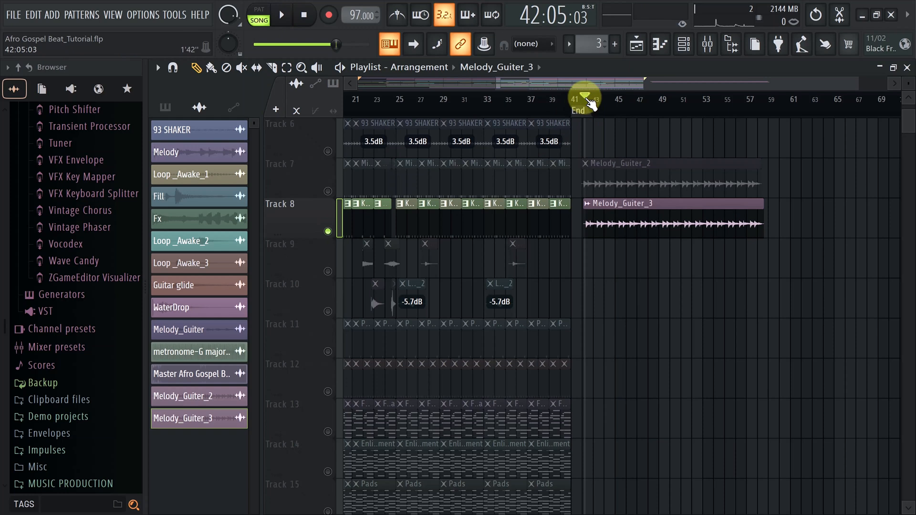
key("space")
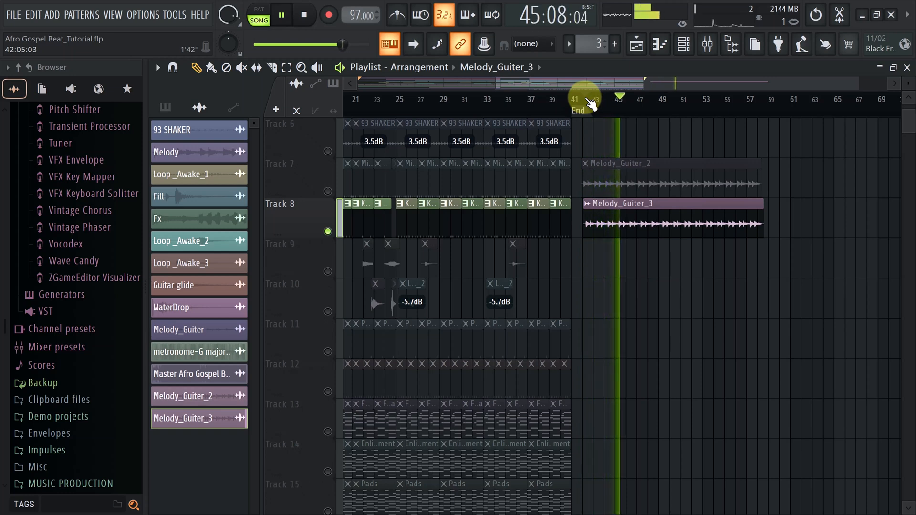
key("space")
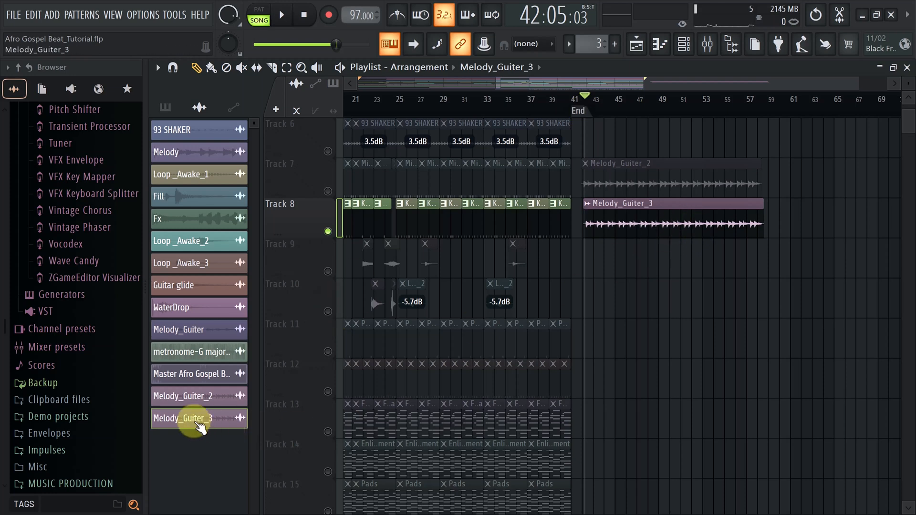
Delete the Melody_Guiter_3 and Melody_Guiter_2 audio clips from the project
right_click(201, 423)
left_click(224, 491)
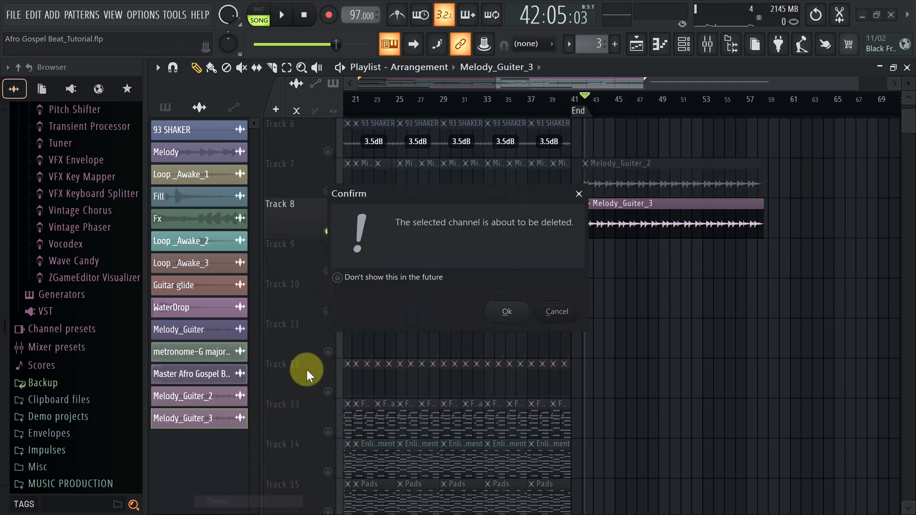
left_click(484, 316)
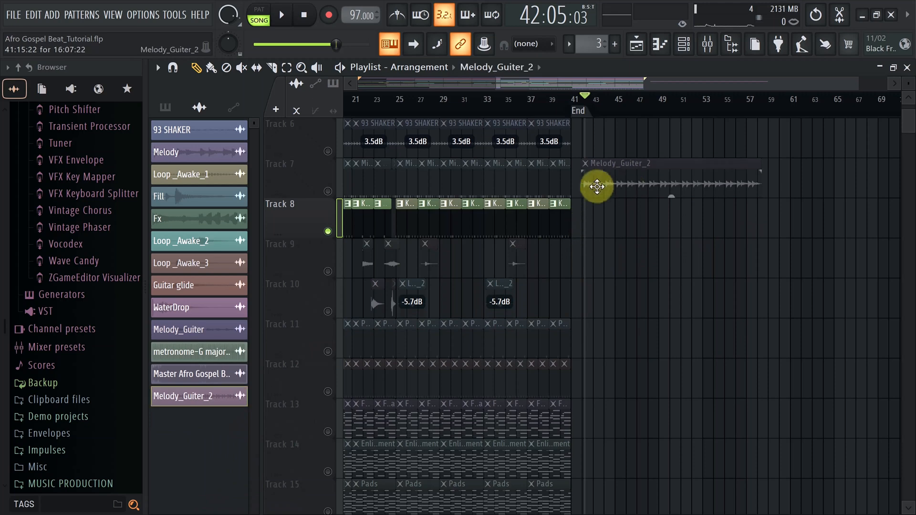
right_click(191, 398)
left_click(225, 492)
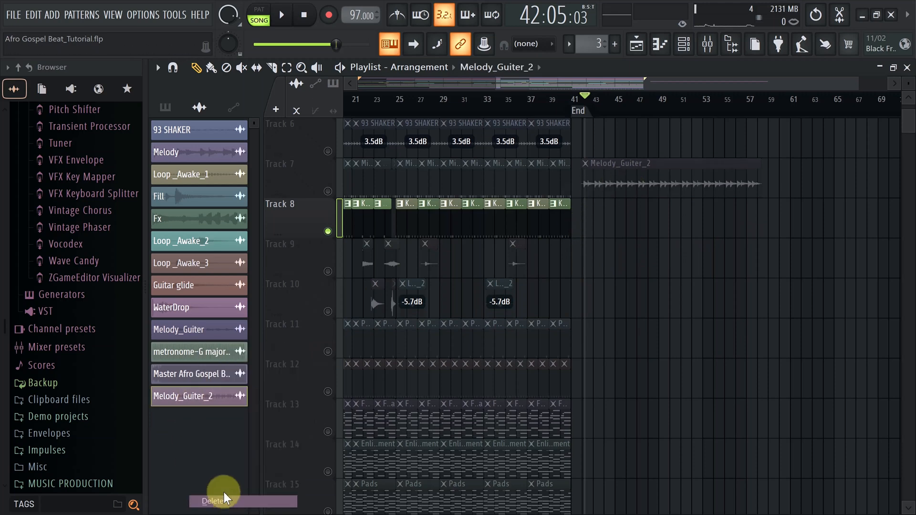
left_click(506, 313)
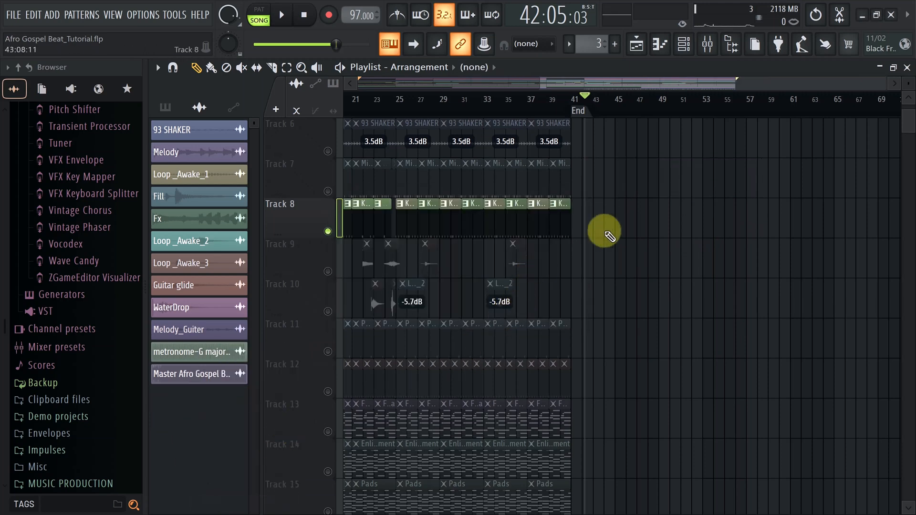
Solo Track 1, which holds the Master Afro Gospel Beat clip
scroll(620, 213, "up", 3)
scroll(621, 210, "up", 2)
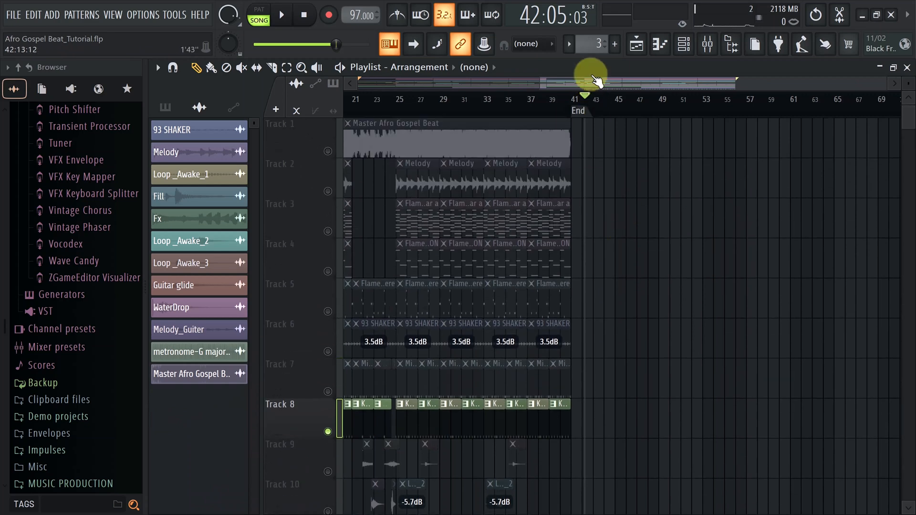
left_click_drag(580, 86, 378, 85)
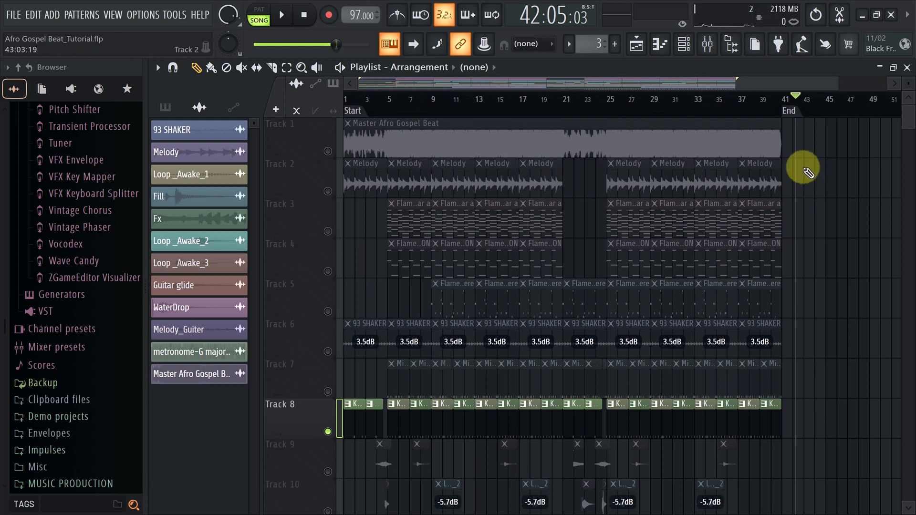
left_click(328, 151, "ctrl")
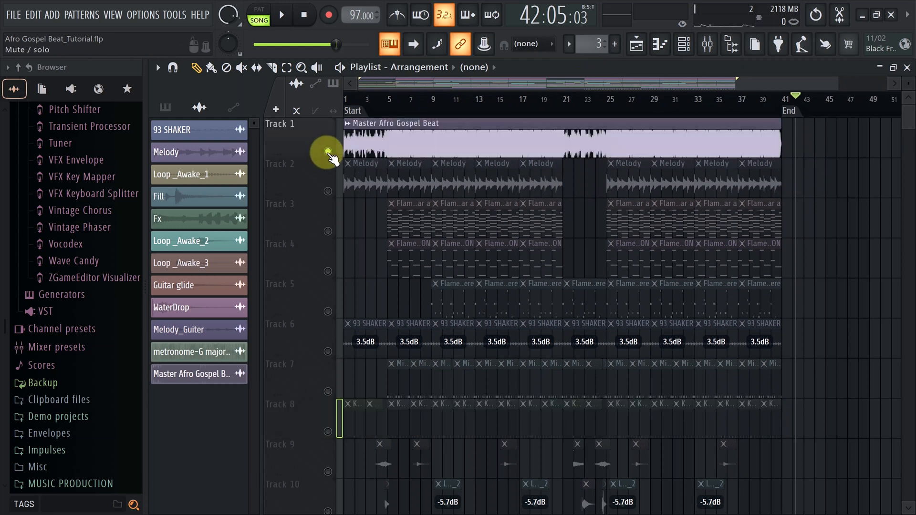
Save the project and play the master beat from the start of the song
key("ctrl+s")
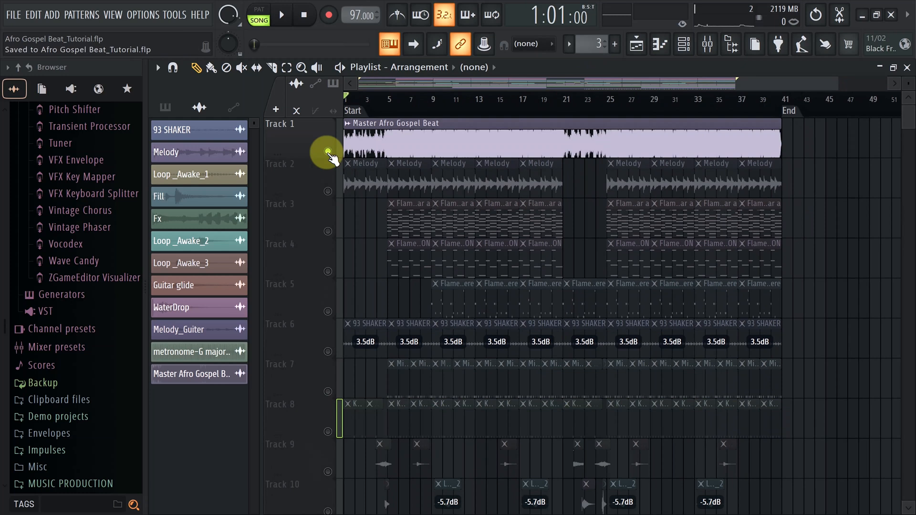
left_click(285, 20)
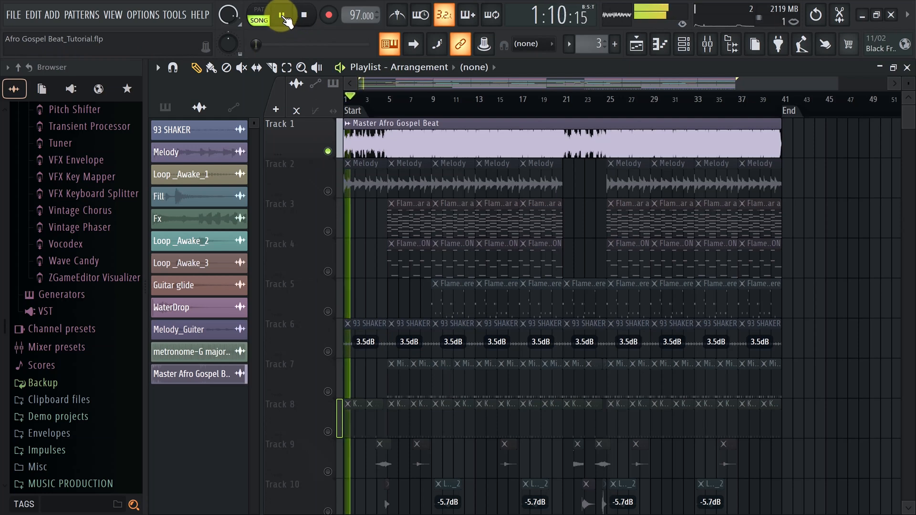
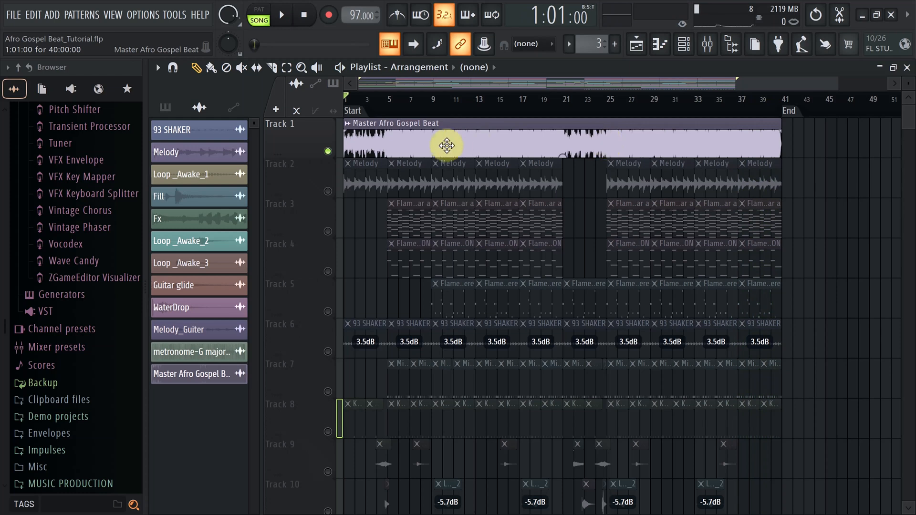
Add a time marker named Middle at bar 21 of the playlist, where the melody drops out
left_click_drag(702, 89, 760, 88)
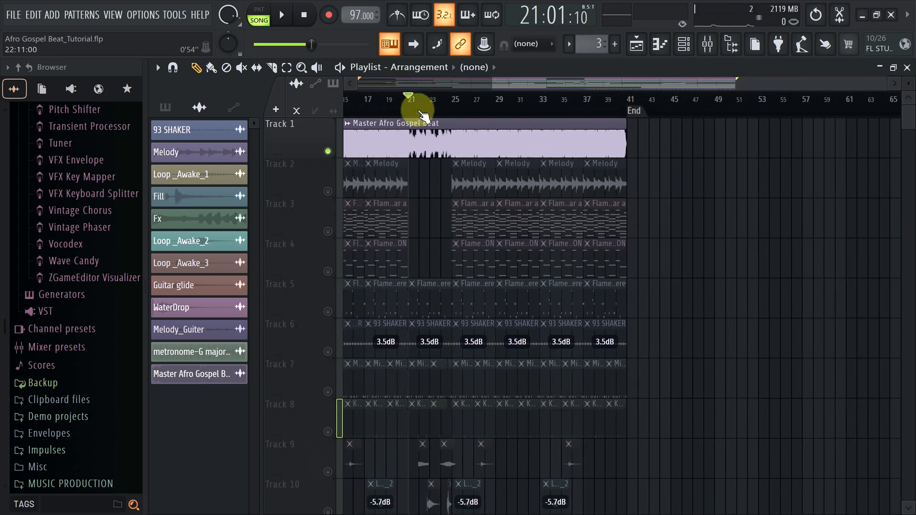
left_click_drag(614, 89, 352, 78)
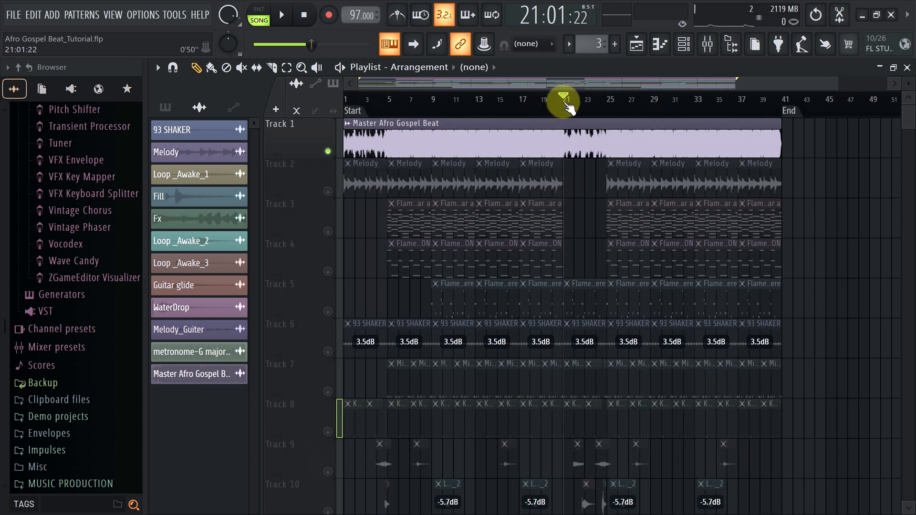
key("alt+t")
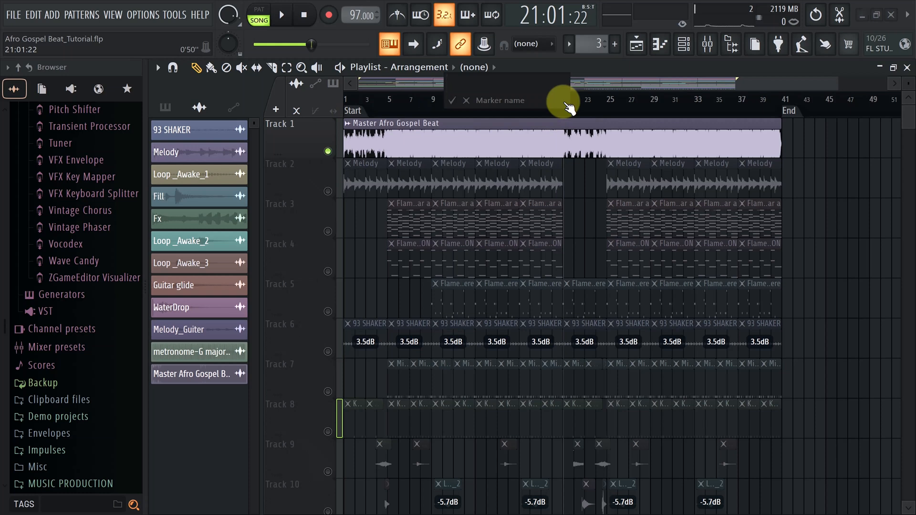
type("Middle")
key("Return")
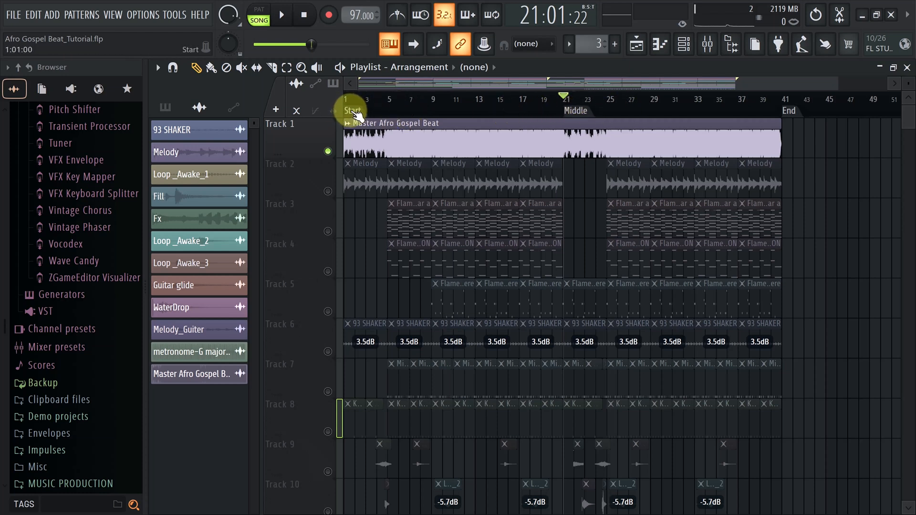
Add a time marker named Lead at about bar 11 of the playlist
left_click(462, 108)
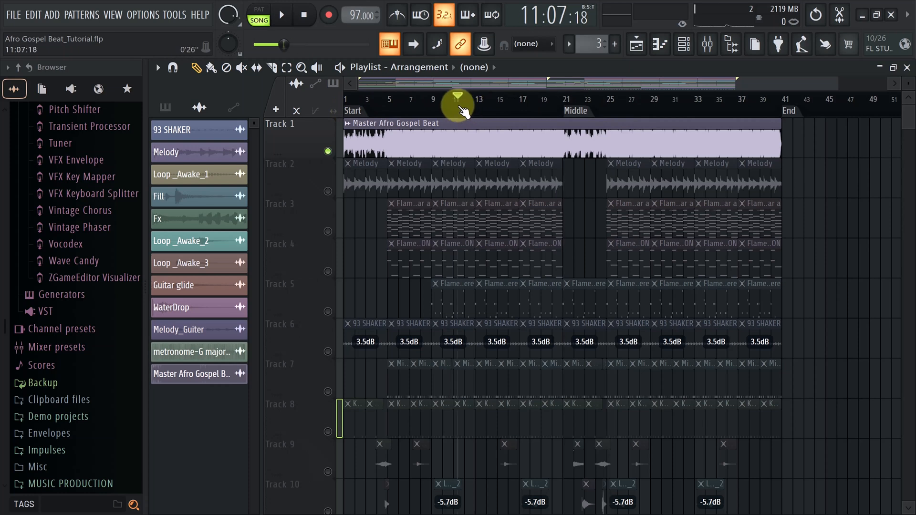
key("alt+t")
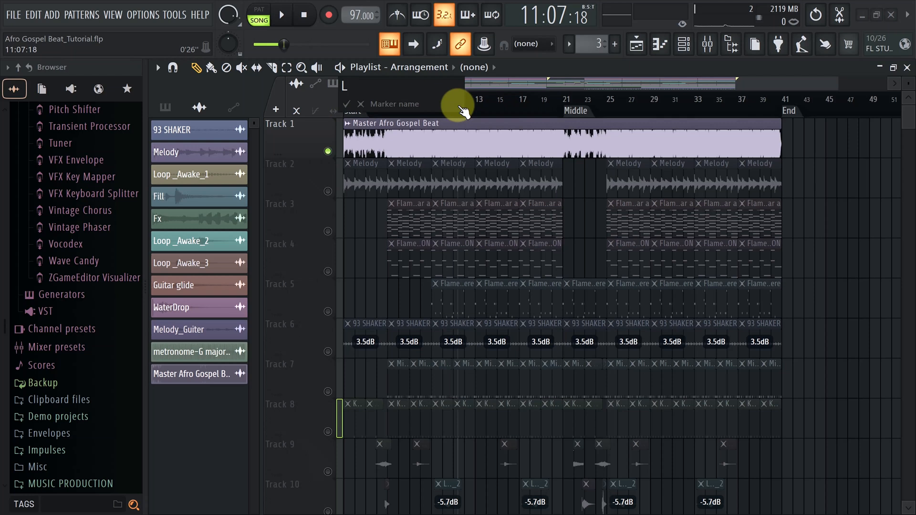
key("Return")
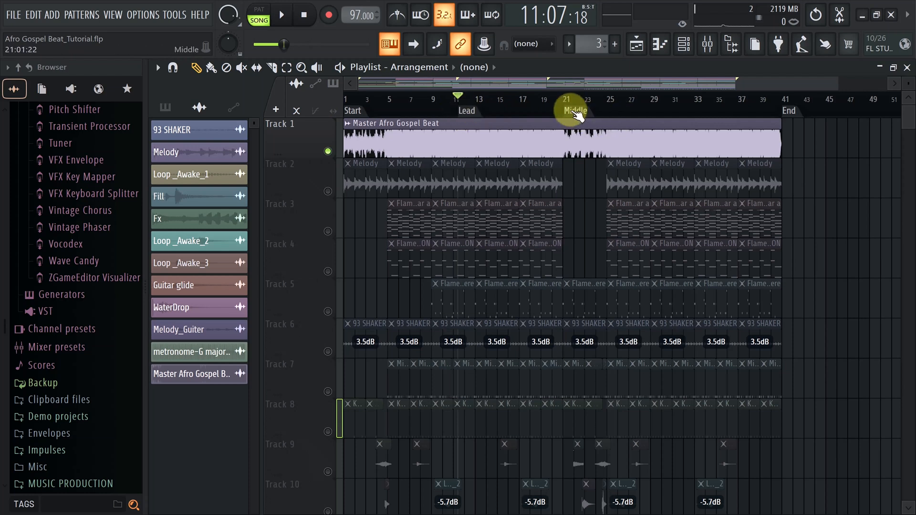
Rename the Middle time marker at bar 21 of the playlist as Choir
left_click(569, 109)
right_click(569, 110)
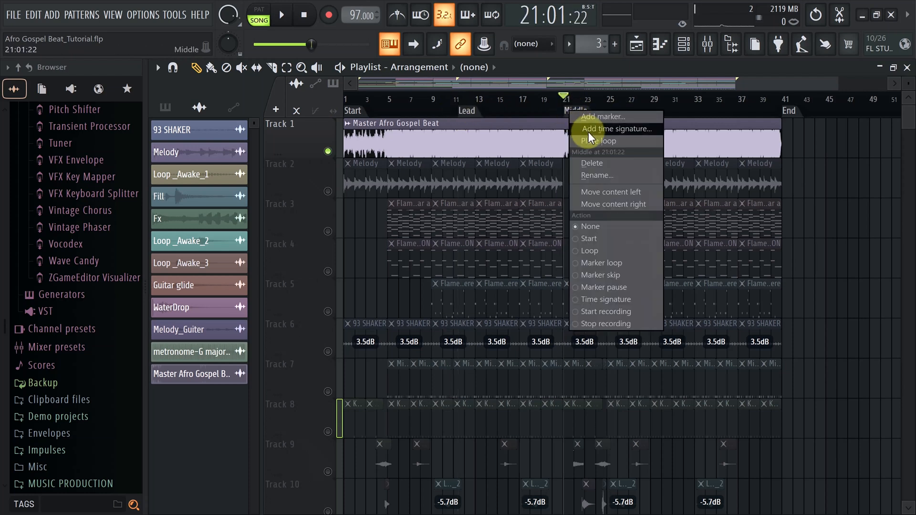
left_click(592, 176)
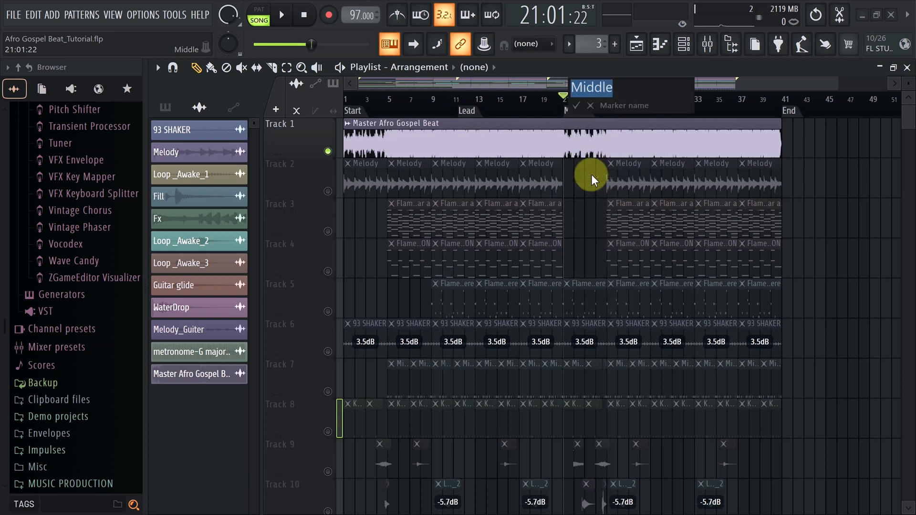
type("Choi")
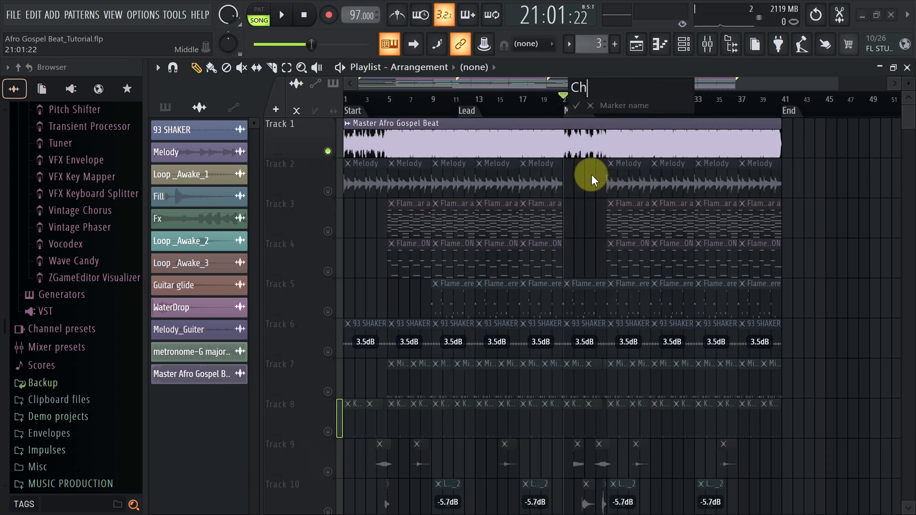
type("r")
key("Return")
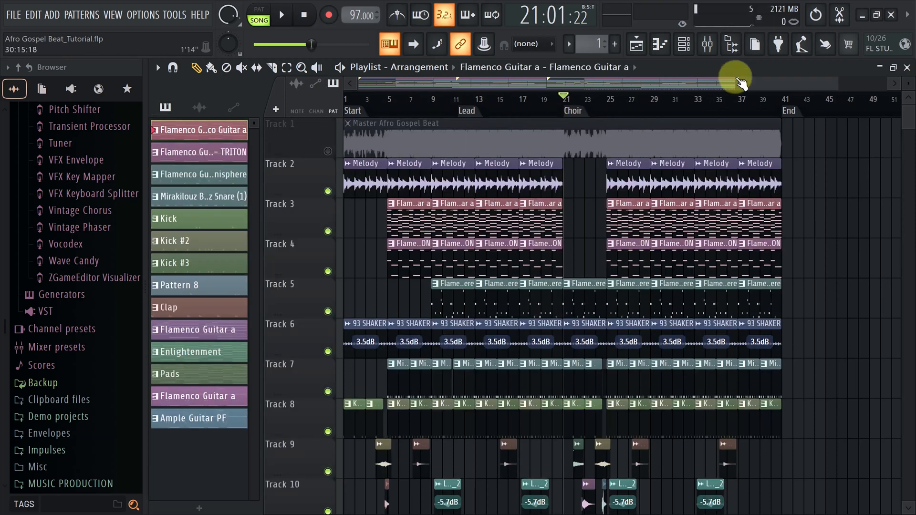
Show the channel rack and switch its channel filter from Unsorted to All
left_click(688, 48)
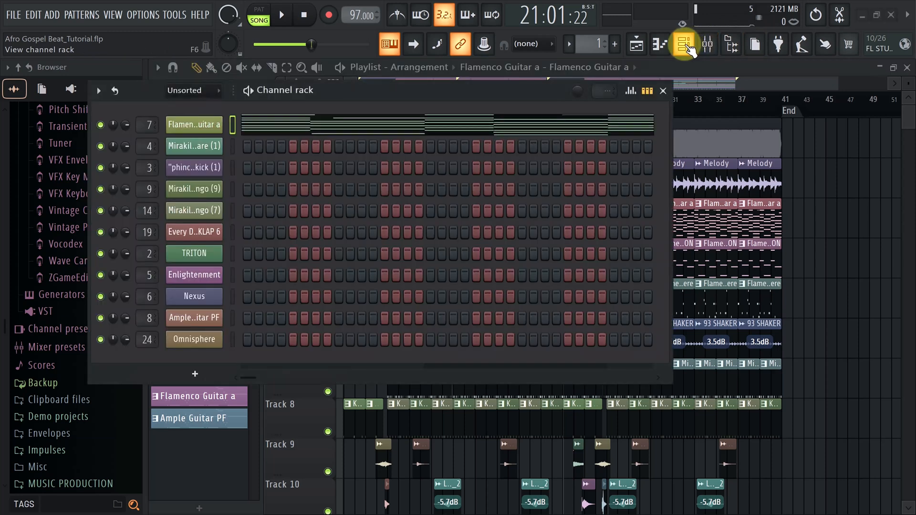
left_click_drag(334, 93, 379, 100)
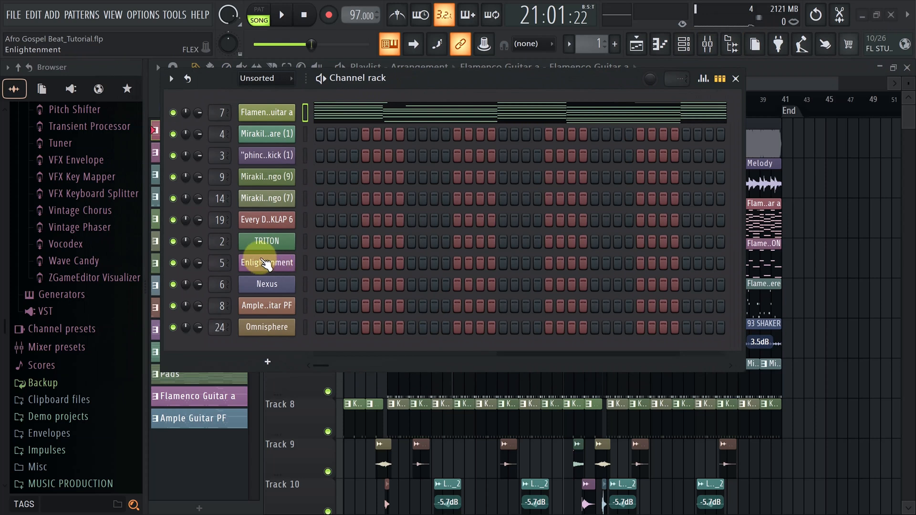
left_click_drag(215, 78, 217, 101)
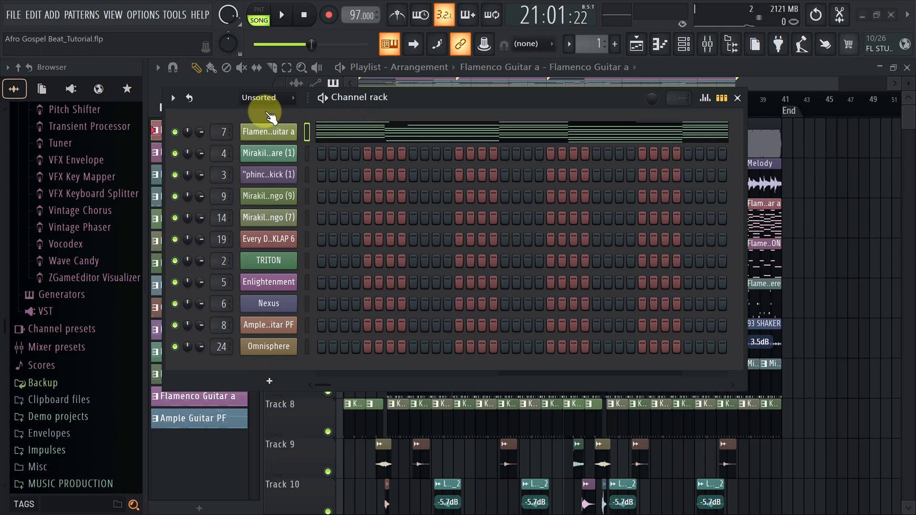
left_click(257, 98)
left_click(255, 115)
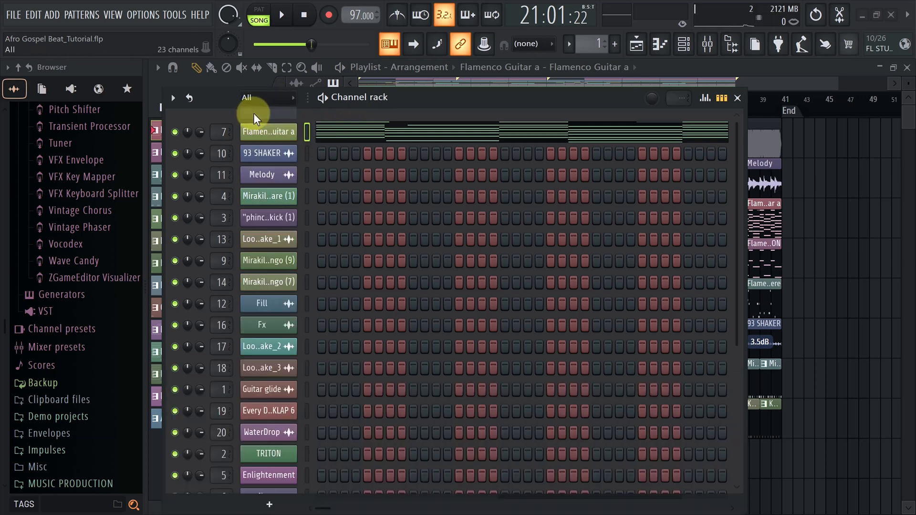
left_click_drag(213, 104, 219, 45)
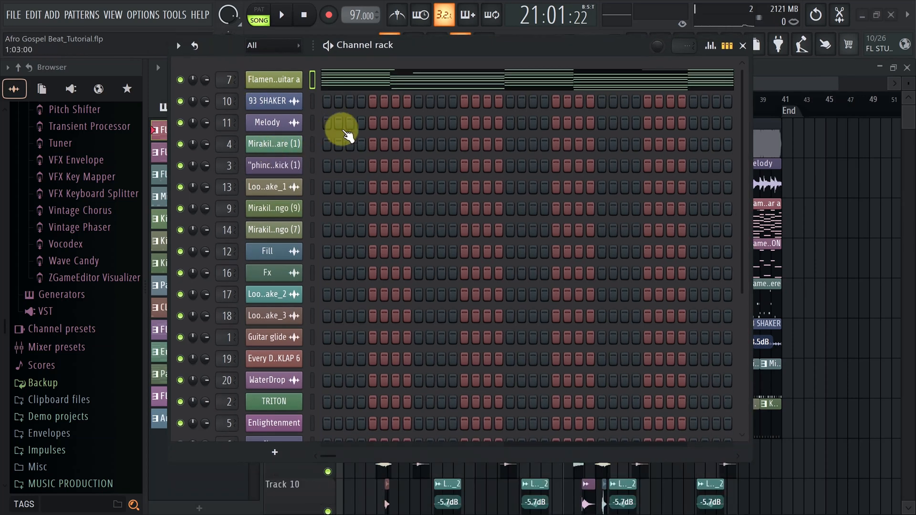
Look through the full channel list, select every channel and give them all random colors
scroll(370, 225, "down", 7)
scroll(377, 239, "up", 6)
scroll(377, 238, "up", 2)
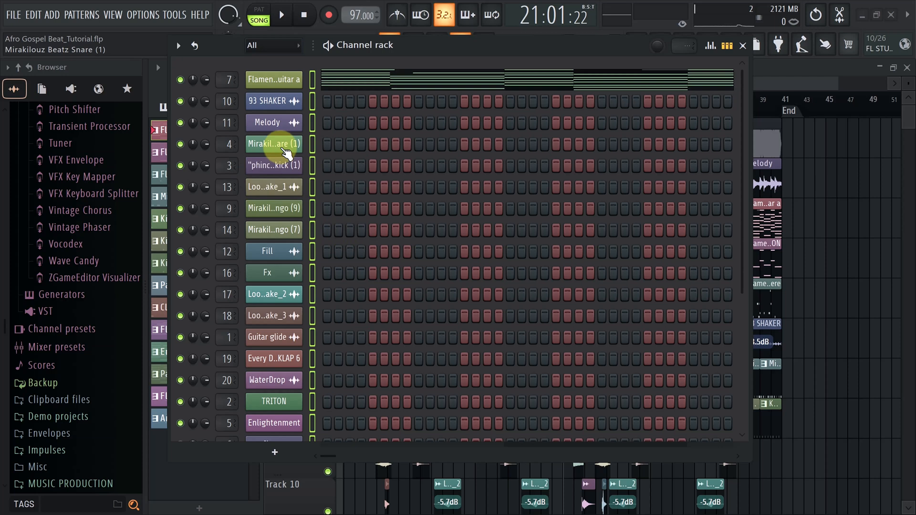
key("alt+F2")
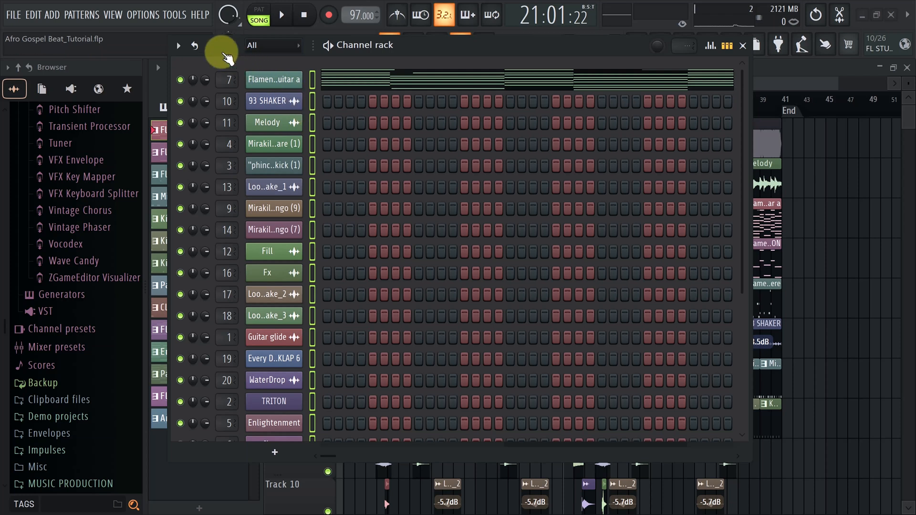
left_click_drag(215, 48, 211, 42)
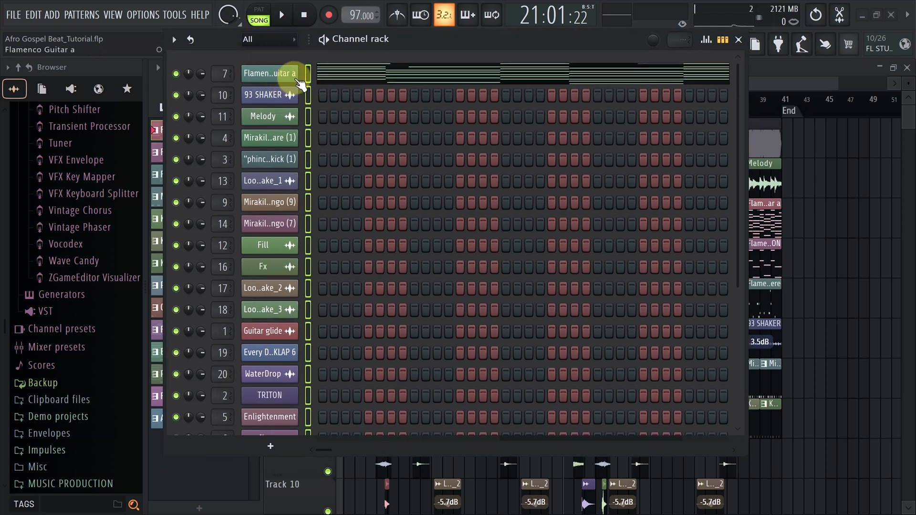
Close the channel rack, select all patterns from Flamenco Guitar a to Ample Guitar PF, and randomize their colors twice
left_click_drag(402, 37, 539, 36)
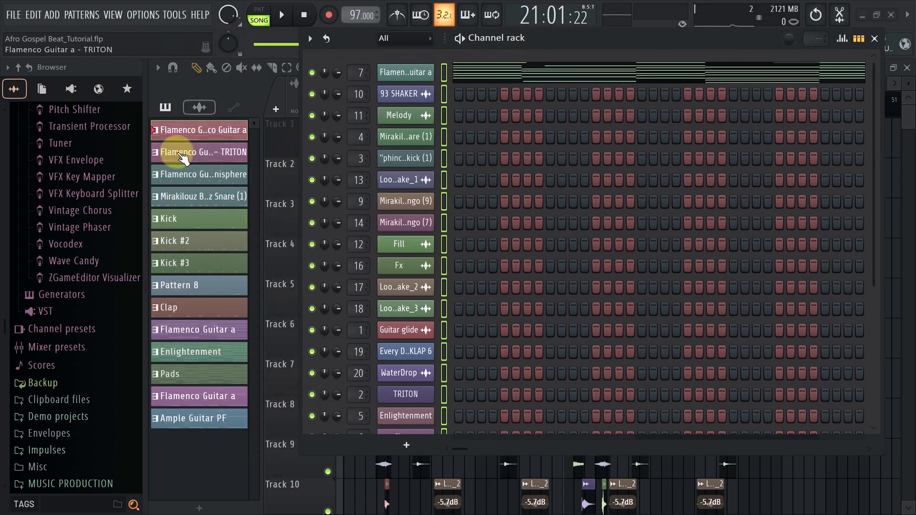
left_click(190, 131)
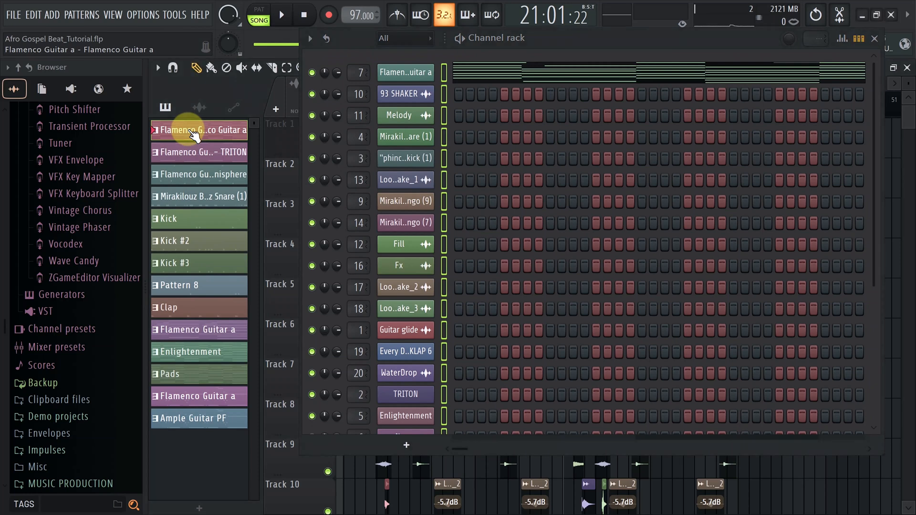
left_click(875, 39)
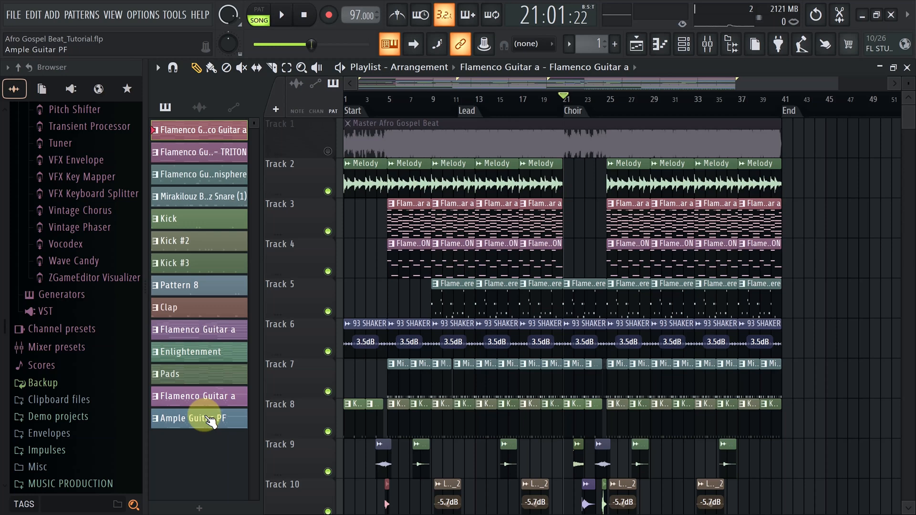
left_click(210, 420)
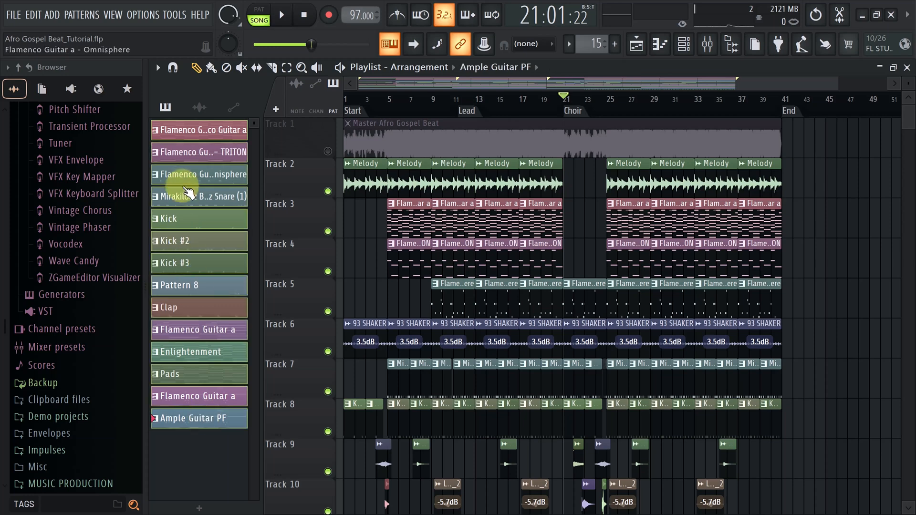
right_click(189, 152)
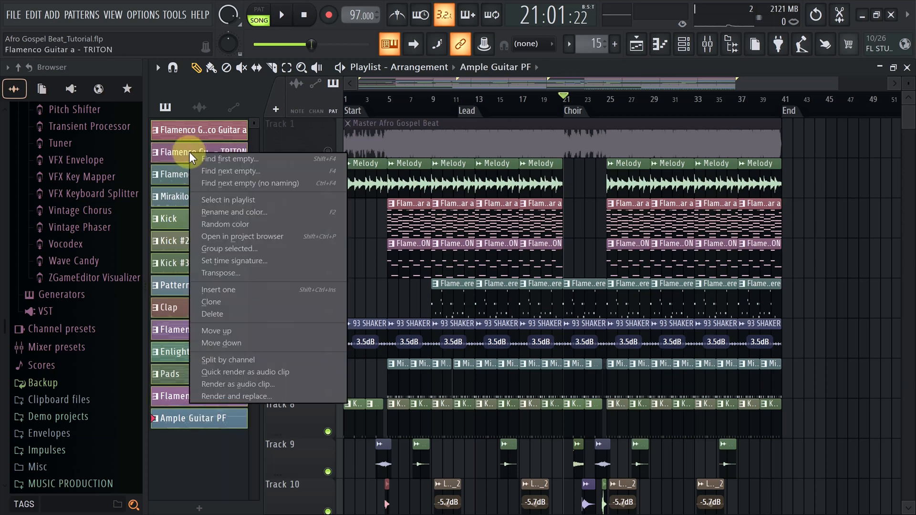
left_click(225, 226)
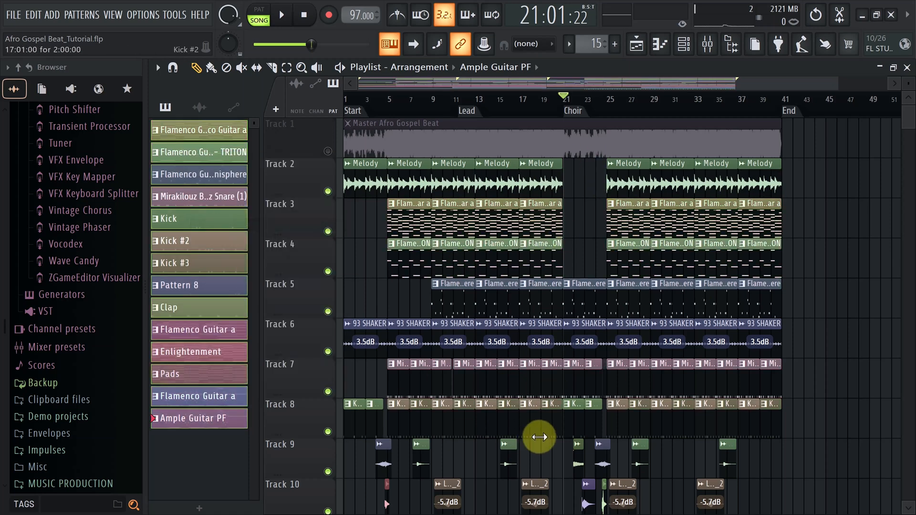
right_click(181, 285)
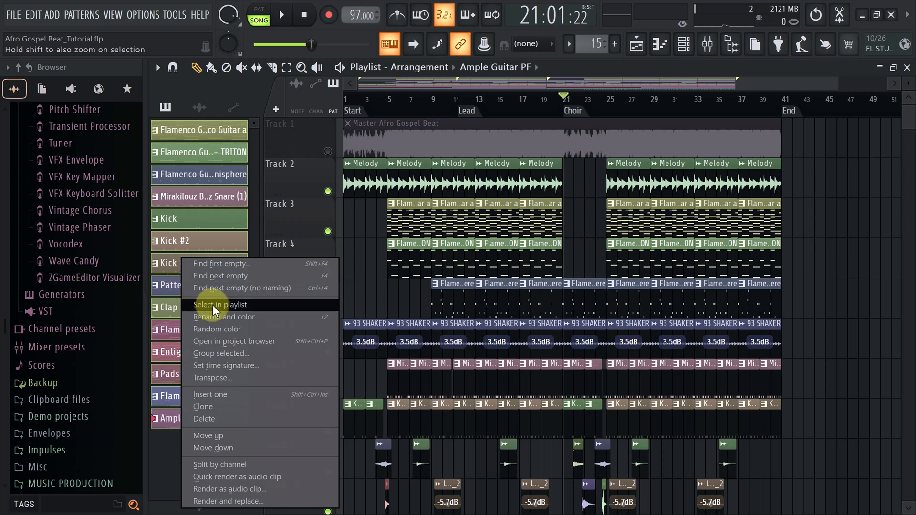
left_click(211, 329)
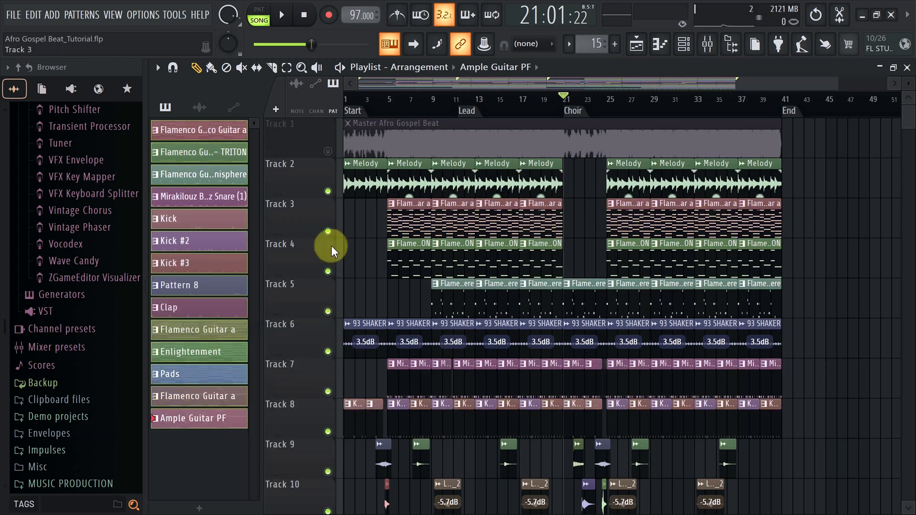
Add a pattern named new after Pads in the pattern list and select it
scroll(467, 360, "down", 3)
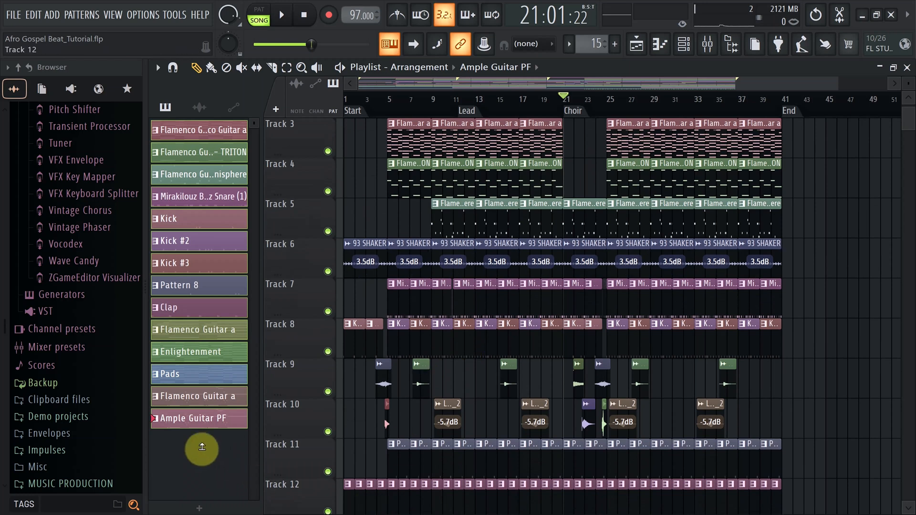
left_click(199, 507)
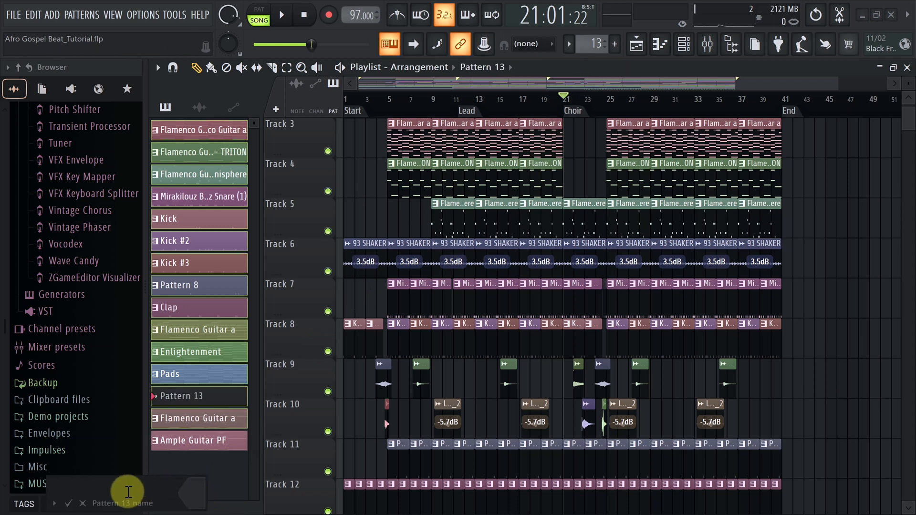
type("new")
key("Return")
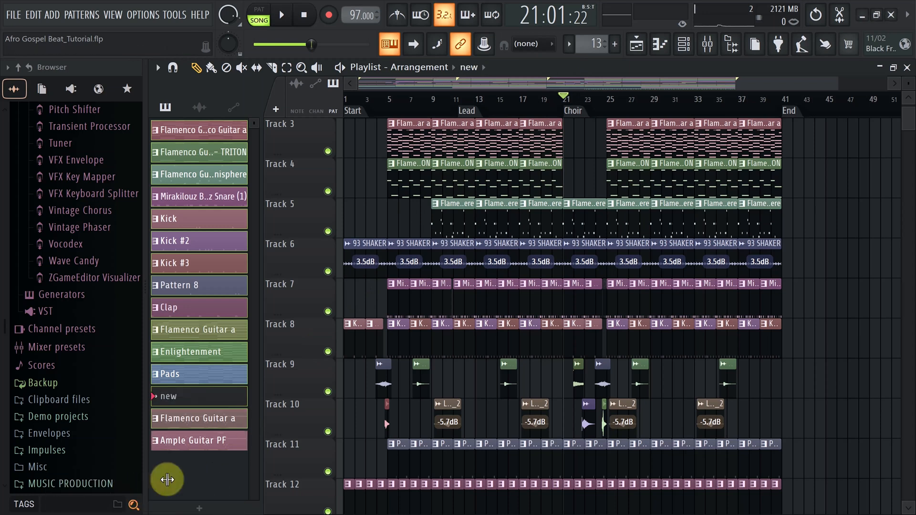
left_click(193, 374)
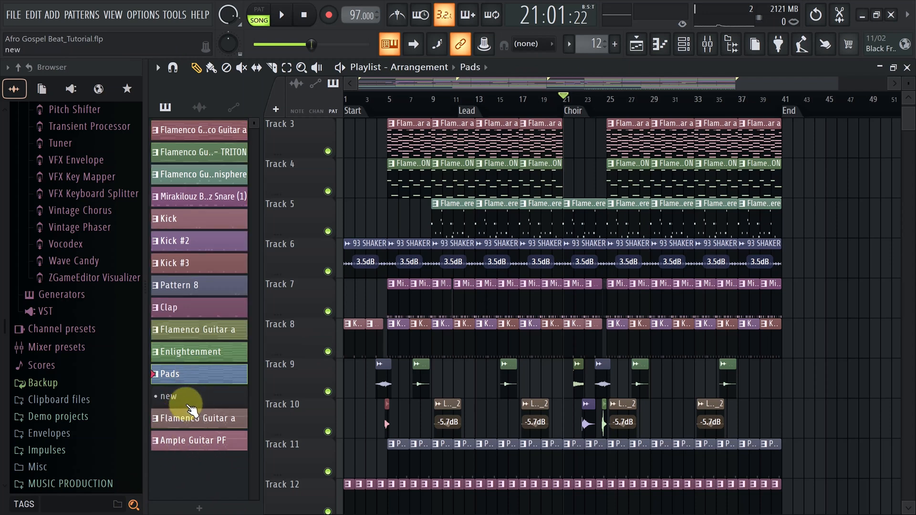
left_click(186, 400)
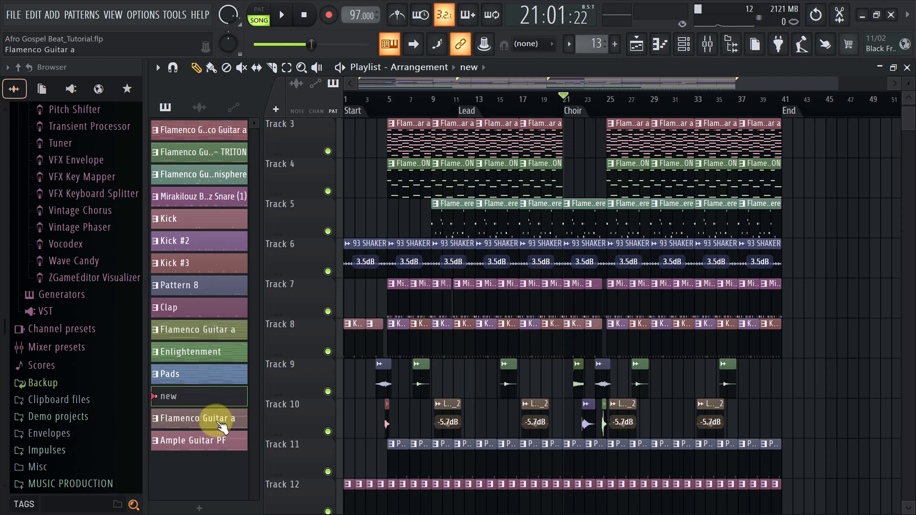
Select the whole pattern list, including the pattern named new, and try to give all of it random colors
left_click(209, 444)
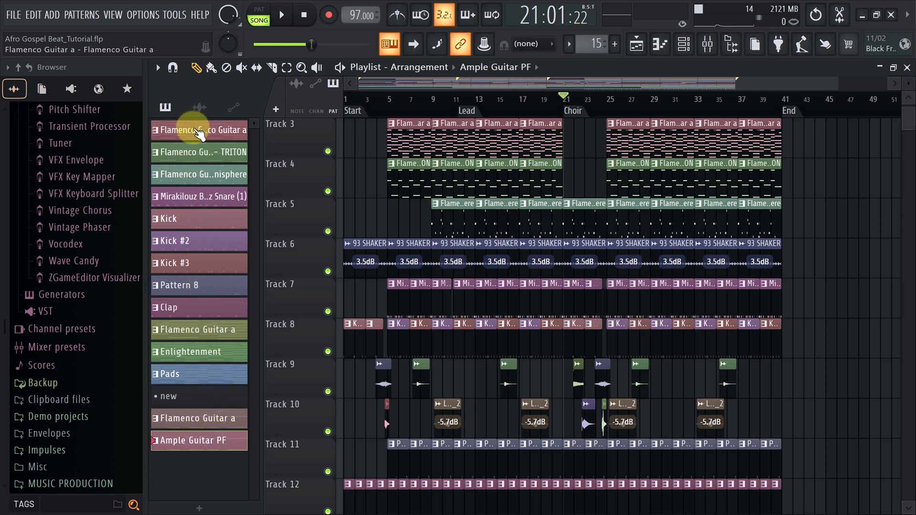
left_click(204, 136)
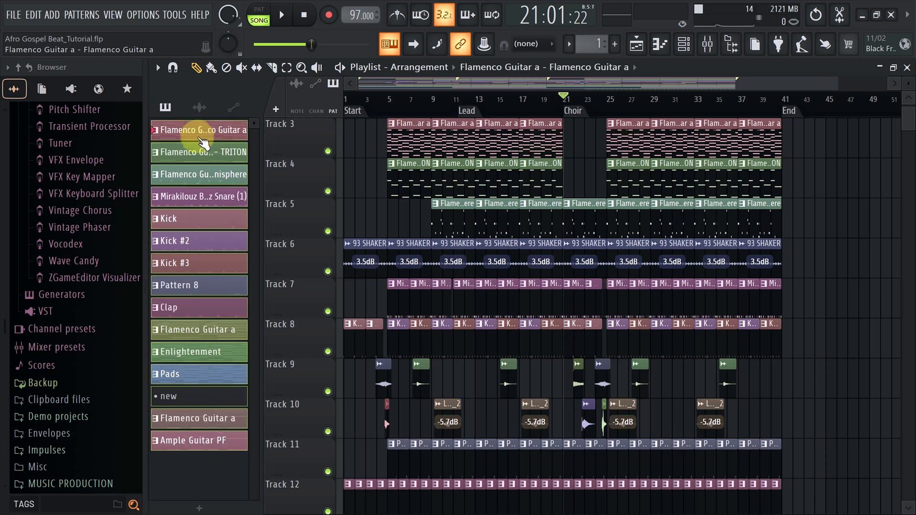
left_click(200, 402)
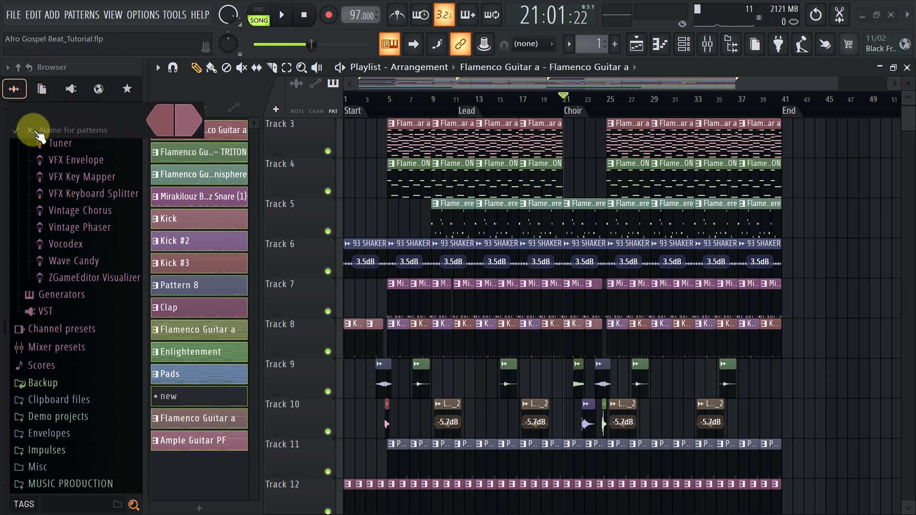
left_click(30, 130)
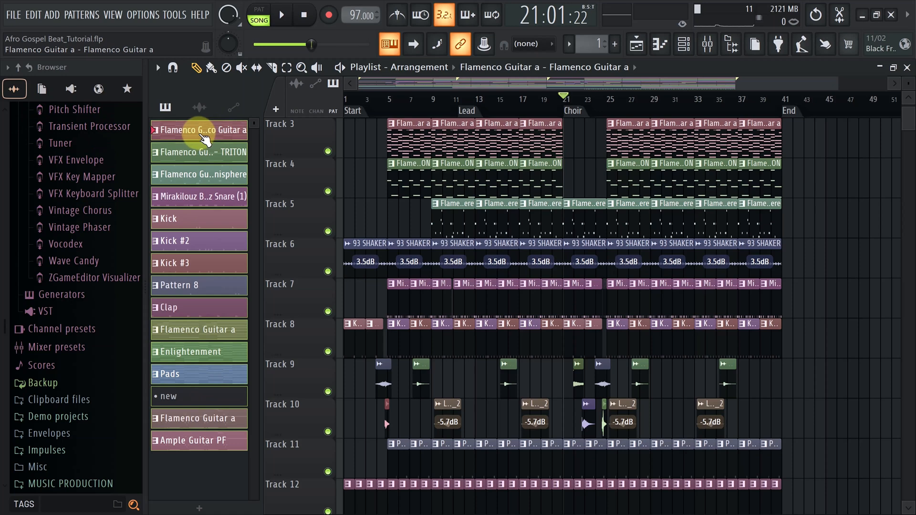
right_click(200, 135)
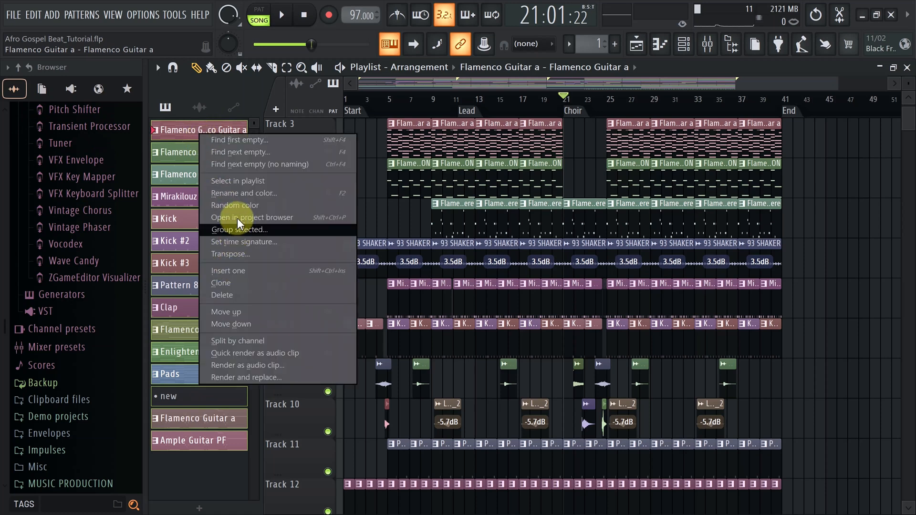
left_click(233, 205)
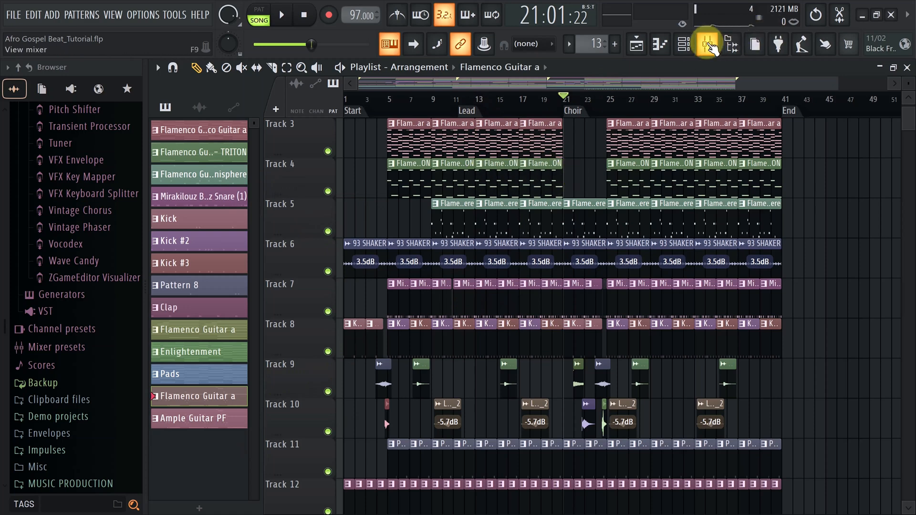
Reopen the channel rack, move it clear of Tracks 3 and 4, and open the Flamenco Guitar a - TRITON pattern from its Track 4 clip
left_click(684, 44)
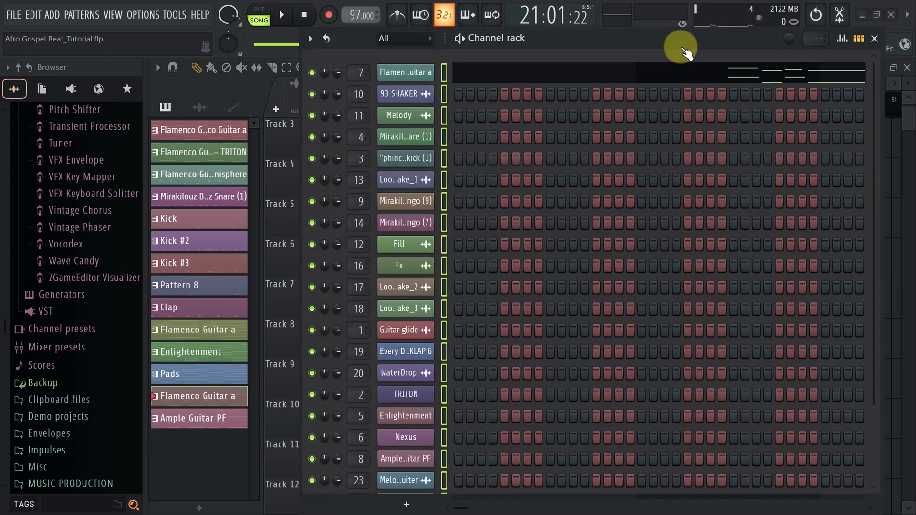
left_click_drag(620, 44, 516, 44)
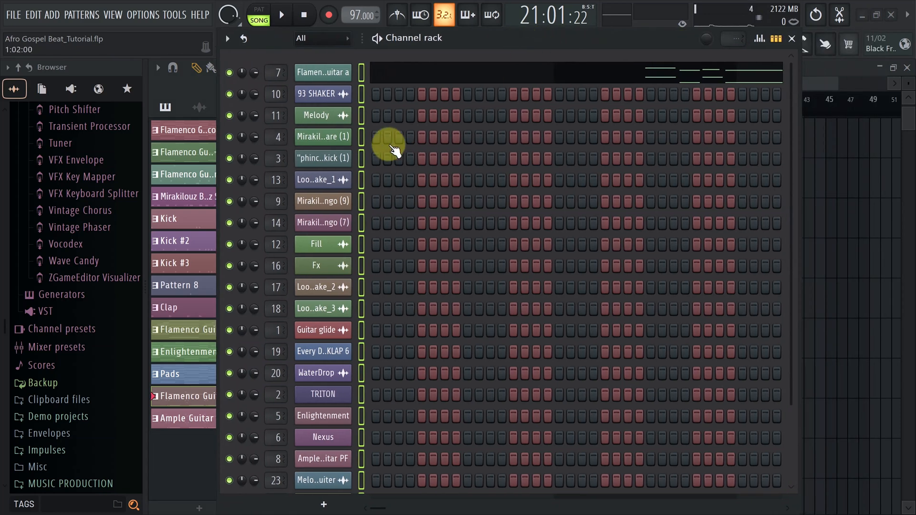
left_click_drag(466, 39, 516, 213)
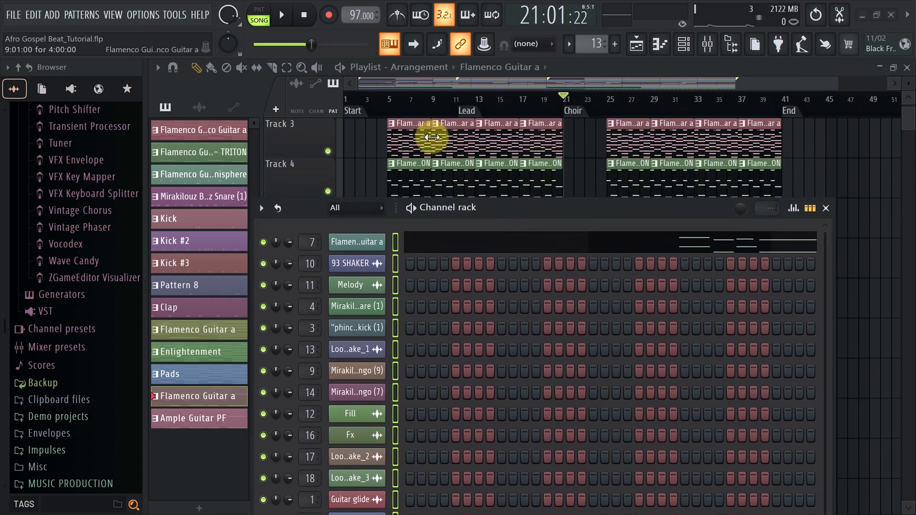
left_click(418, 139)
double_click(403, 163)
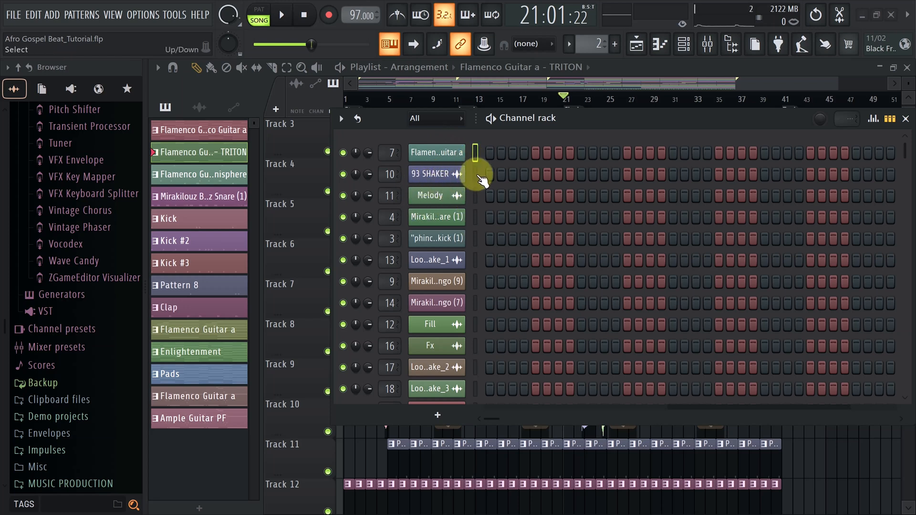
Select the first five channels, from Flamenco Guitar a down to the kick (1) channel, and group them under the filter name Piano
left_click_drag(478, 175, 476, 239)
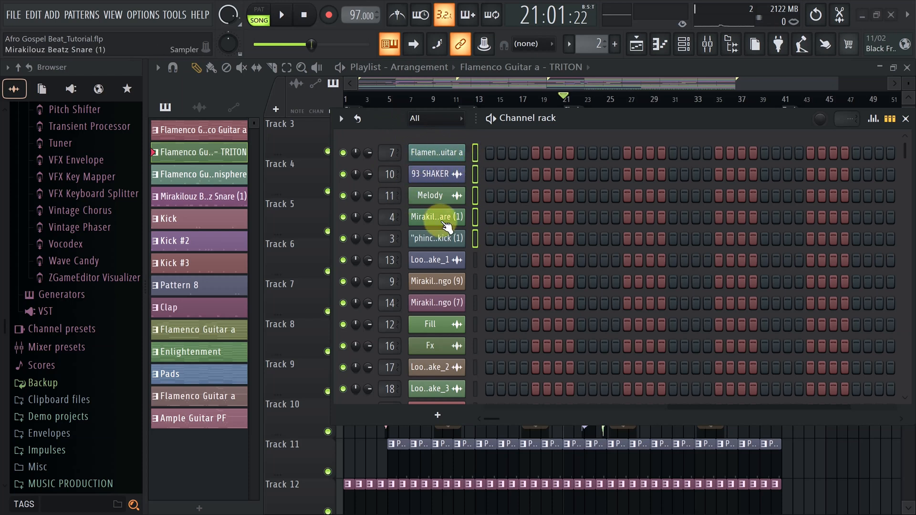
key("alt+g")
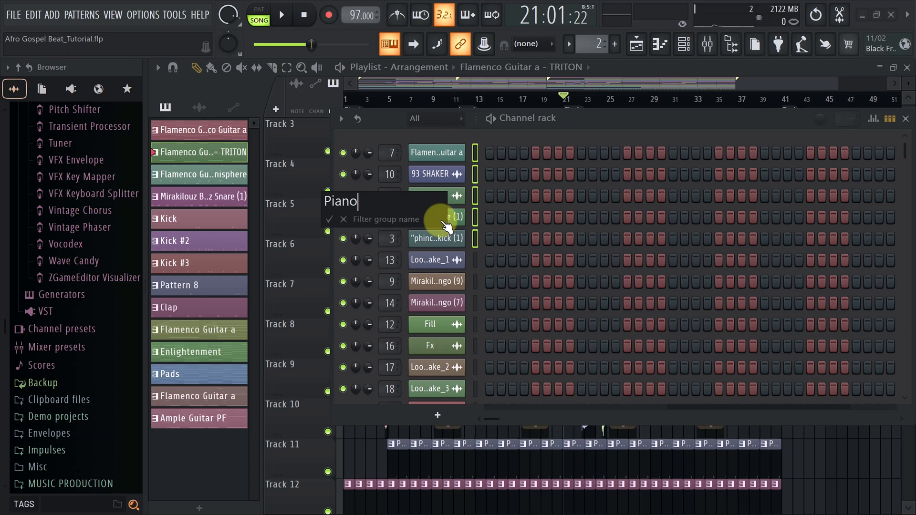
left_click(329, 220)
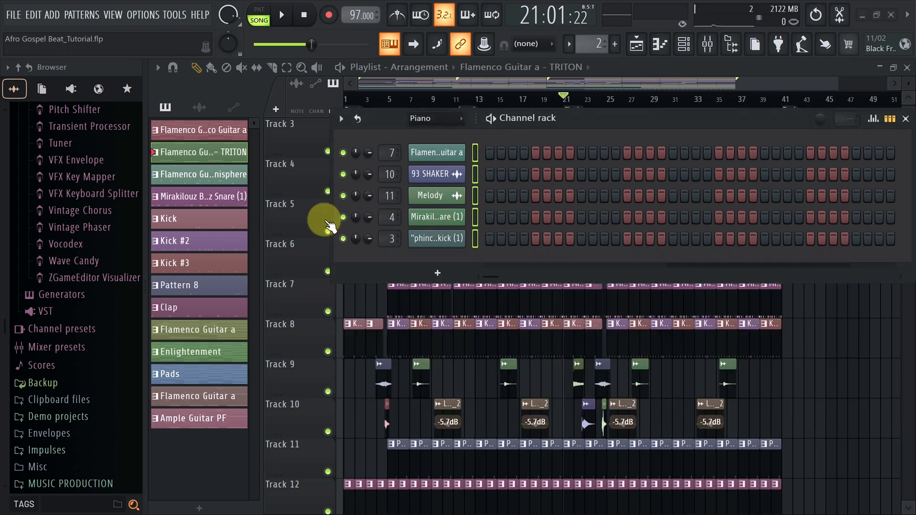
Show all channels, return to the Piano group, and move the channel rack up clear of Tracks 6 to 12
left_click(428, 118)
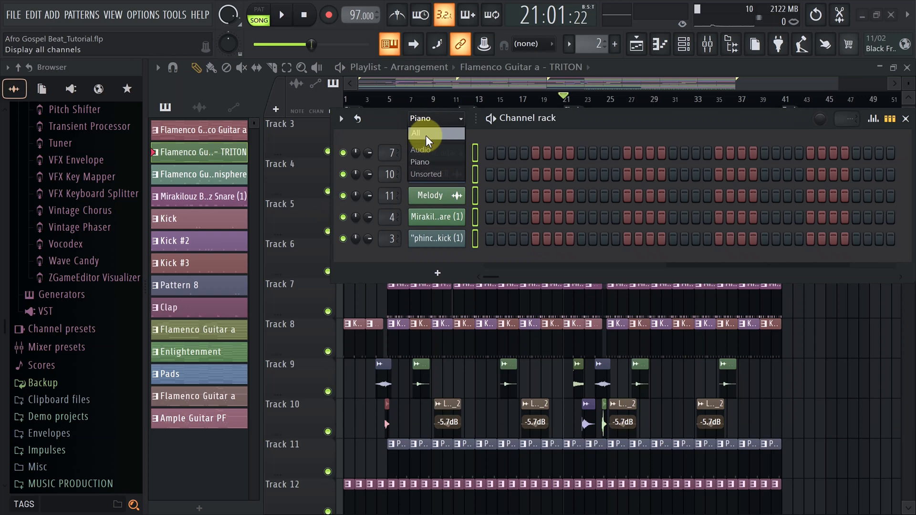
left_click(425, 134)
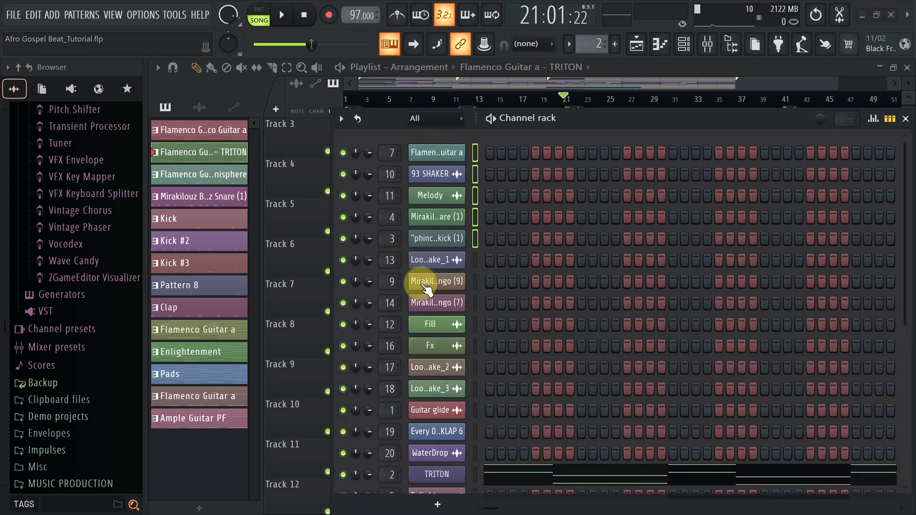
left_click(429, 118)
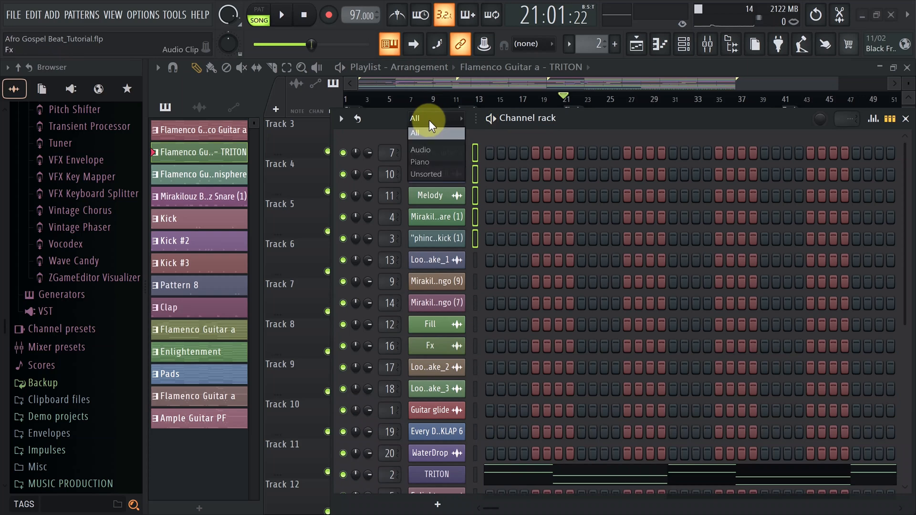
left_click(431, 164)
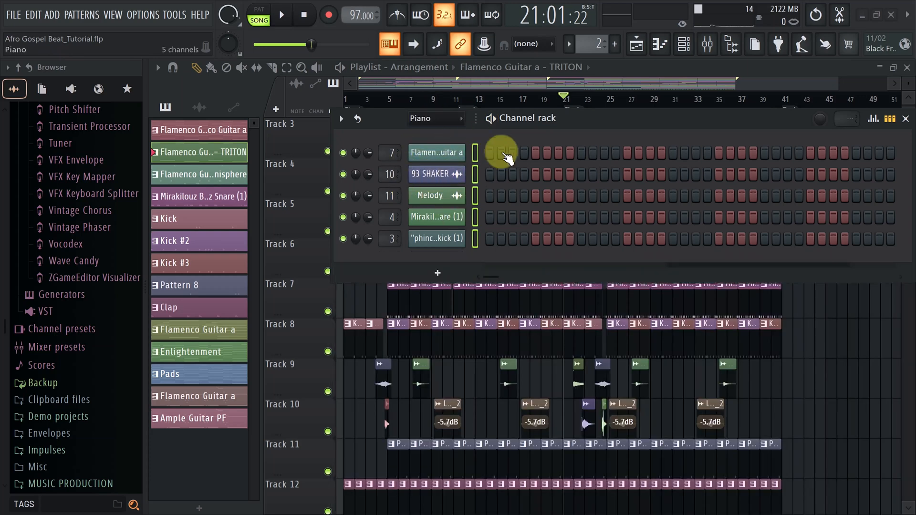
left_click_drag(577, 126, 535, 125)
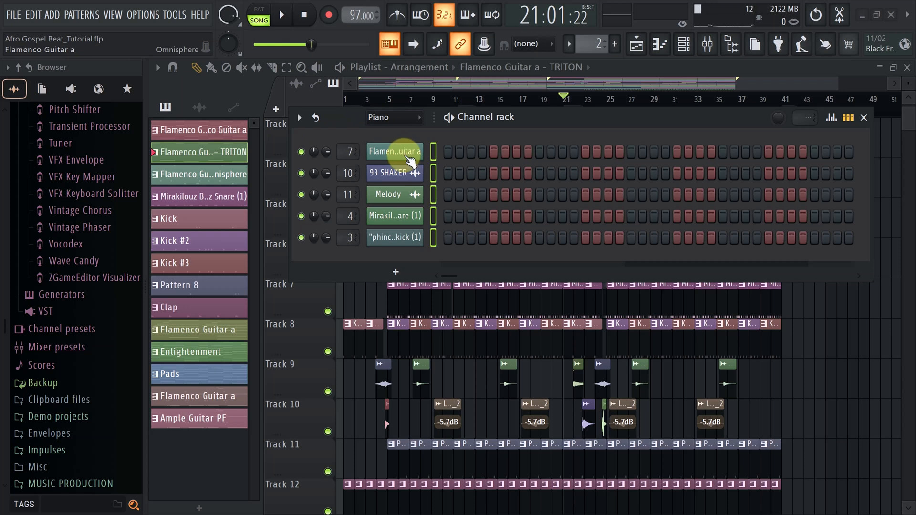
left_click_drag(334, 123, 271, 47)
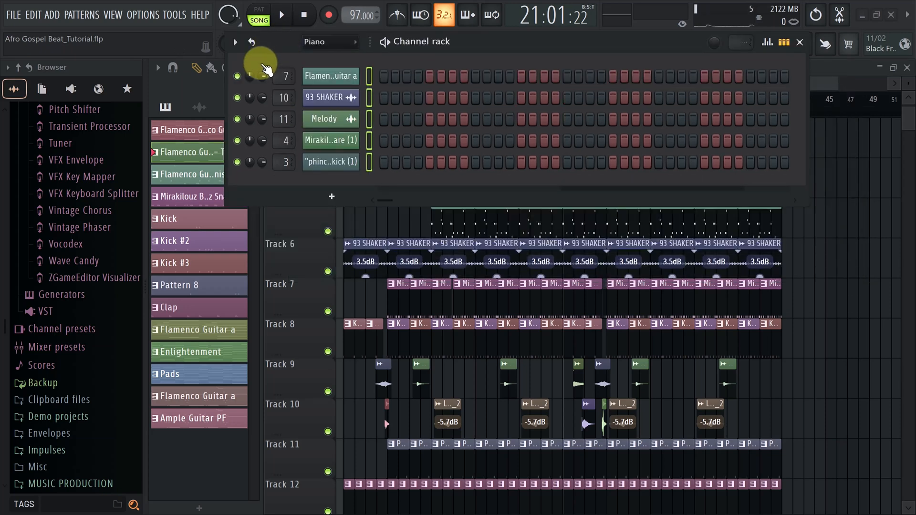
From the full channel list, select Mirakilouz Beatz Bongo (9) through Every D..KLAP 6 and group them under the filter name PADS
left_click(348, 44)
left_click(320, 60)
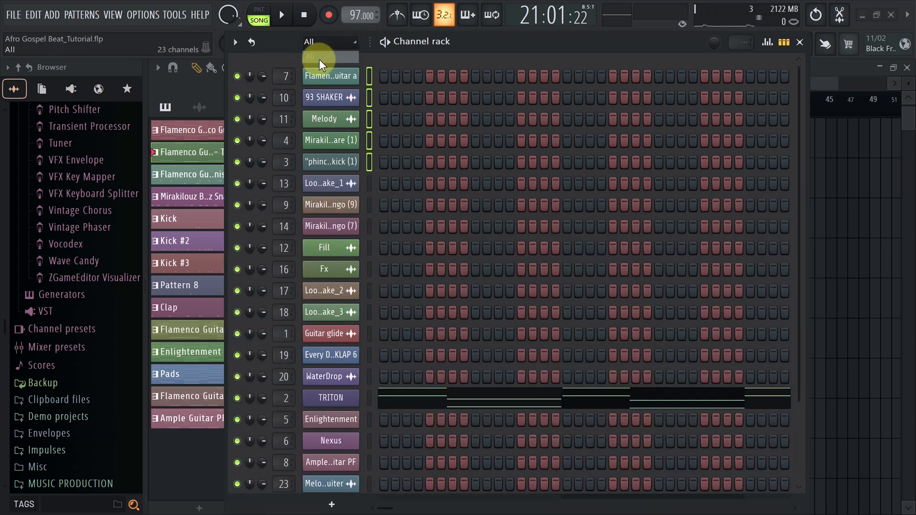
left_click(370, 205)
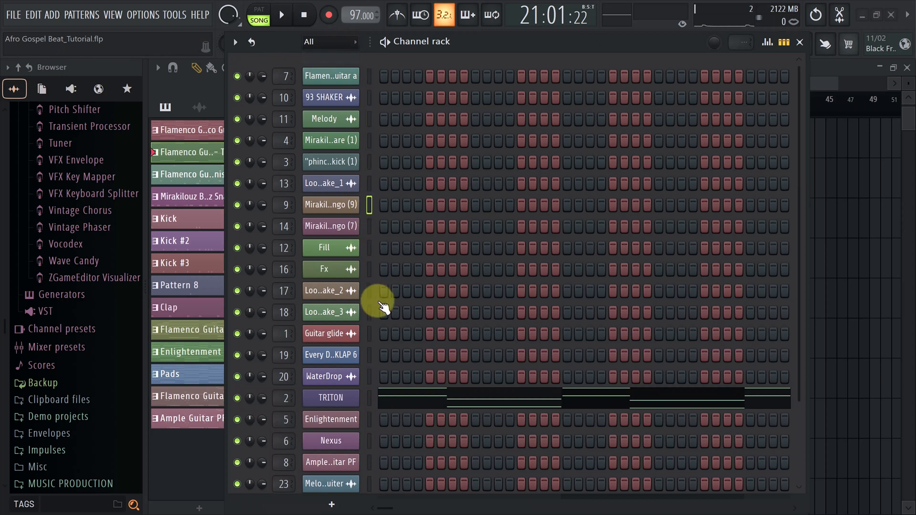
left_click(370, 356)
left_click_drag(372, 362, 374, 201)
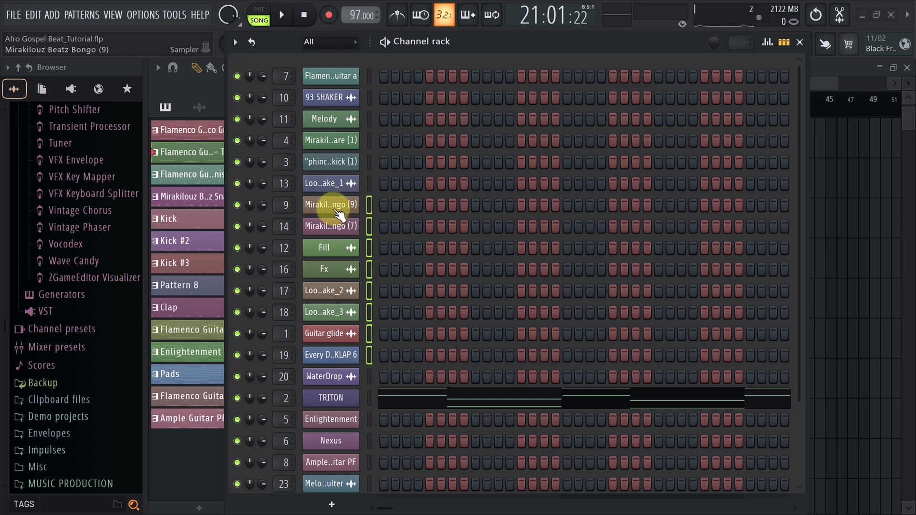
key("alt+g")
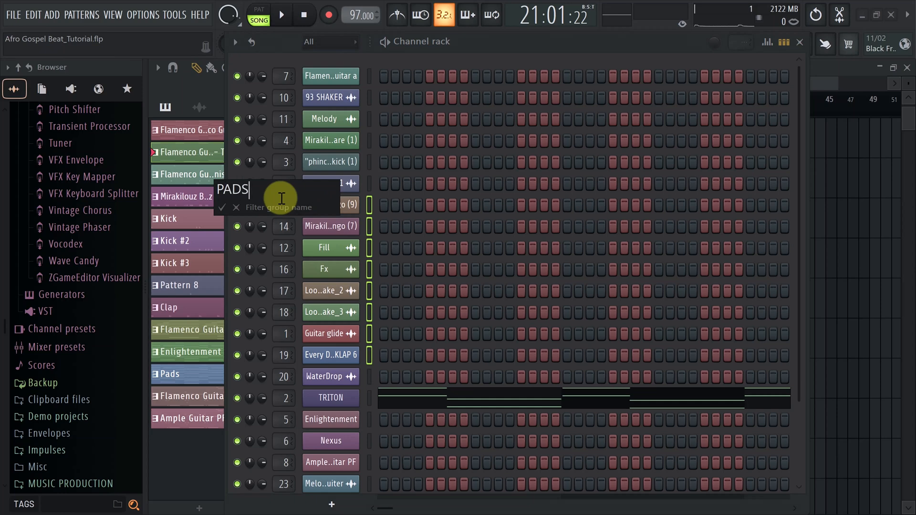
key("Return")
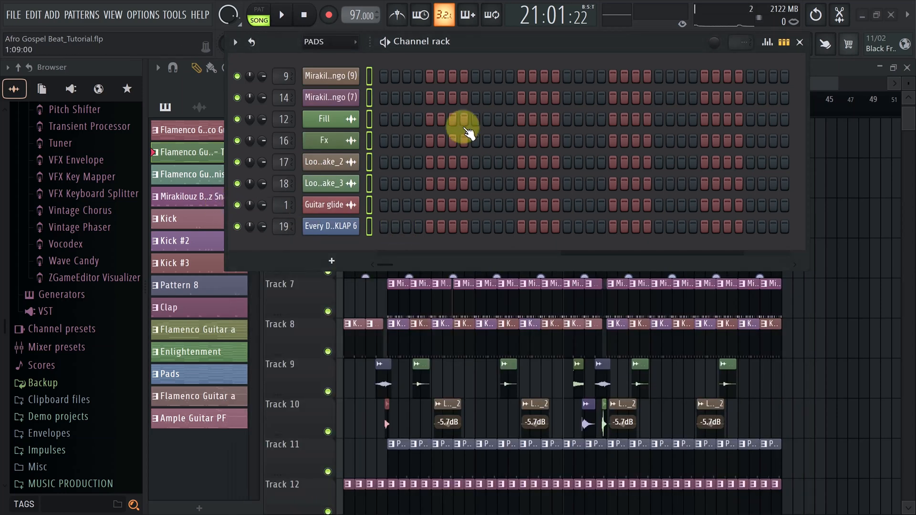
Display the Audio, PADS and Piano channel groups one after another to review their contents
left_click(322, 53)
left_click(325, 74)
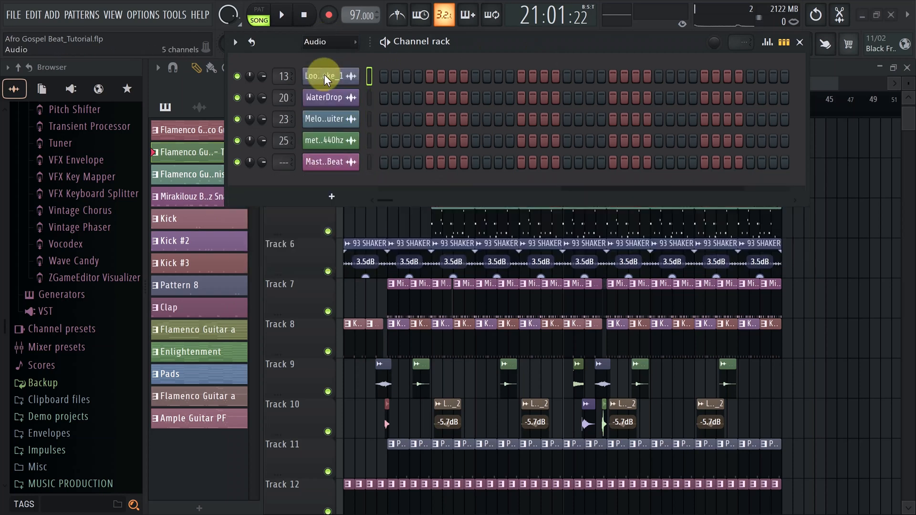
left_click(328, 42)
left_click(321, 86)
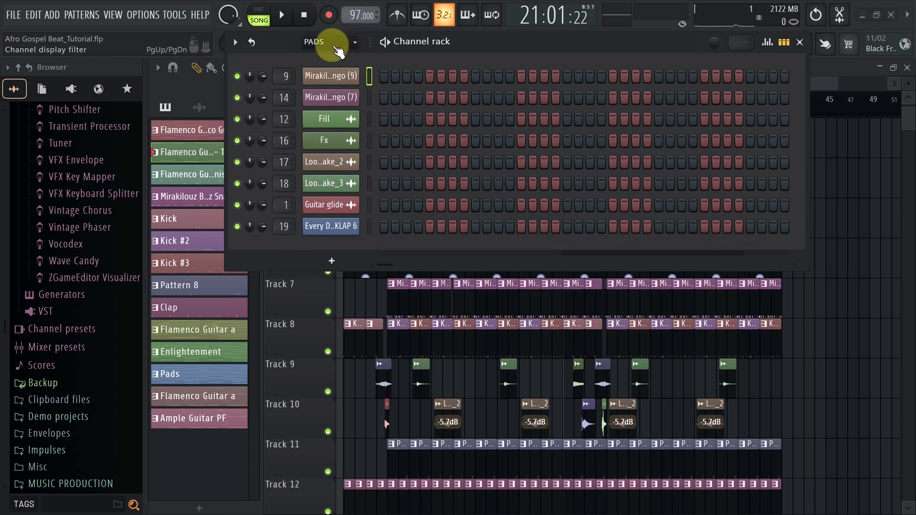
left_click(336, 47)
left_click(327, 98)
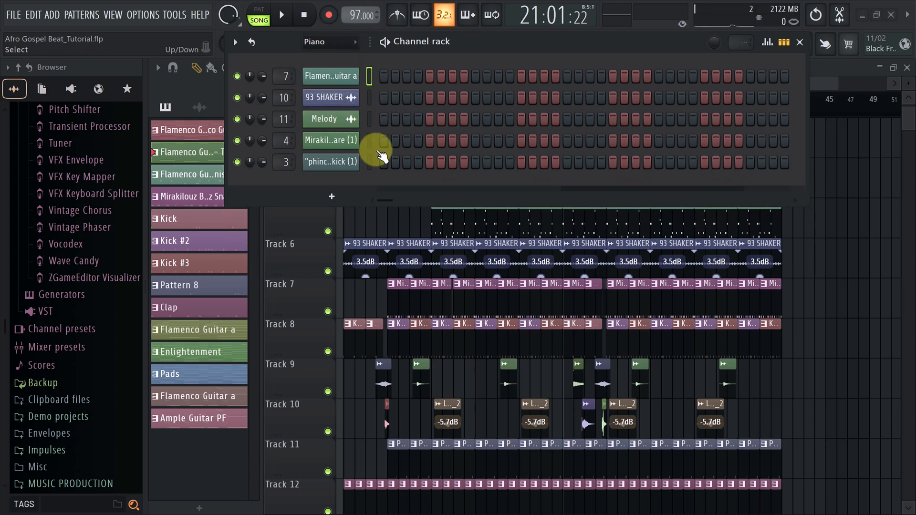
Shift the channel rack slightly, show all channels again, and look through the list to its end
left_click_drag(500, 48, 489, 62)
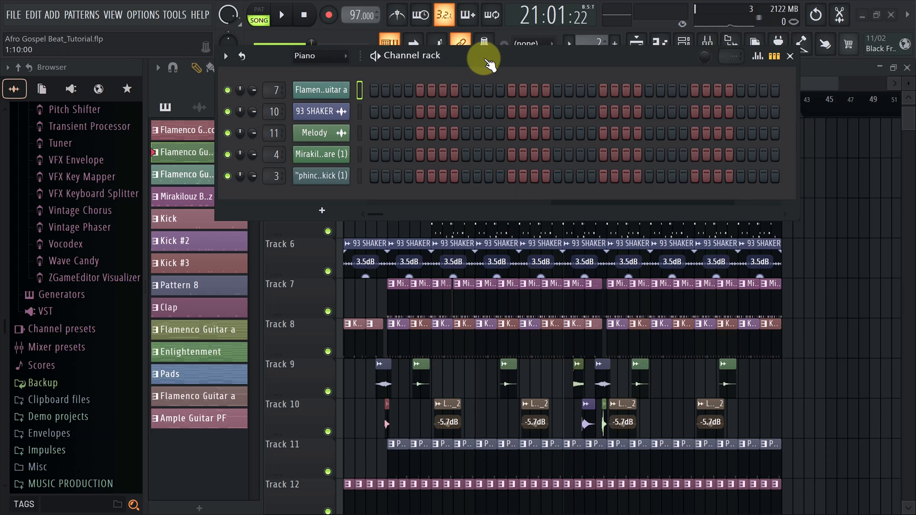
left_click(319, 56)
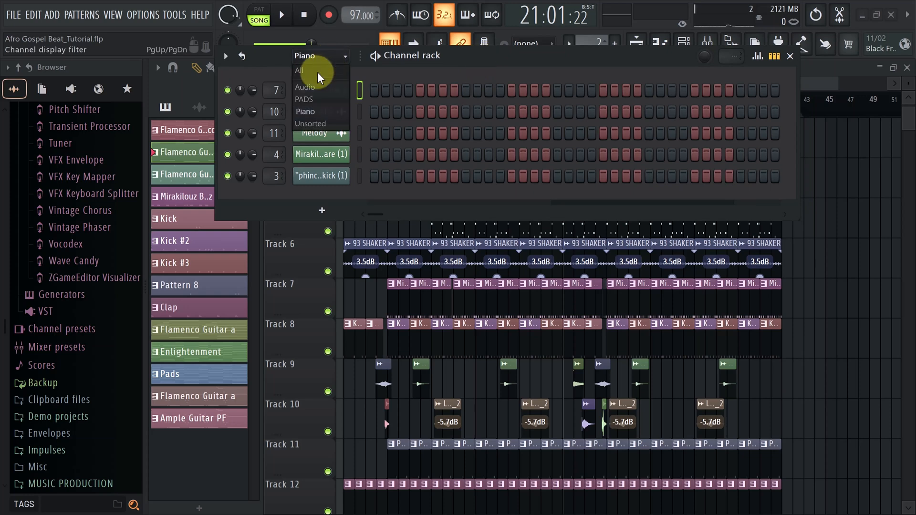
left_click(309, 71)
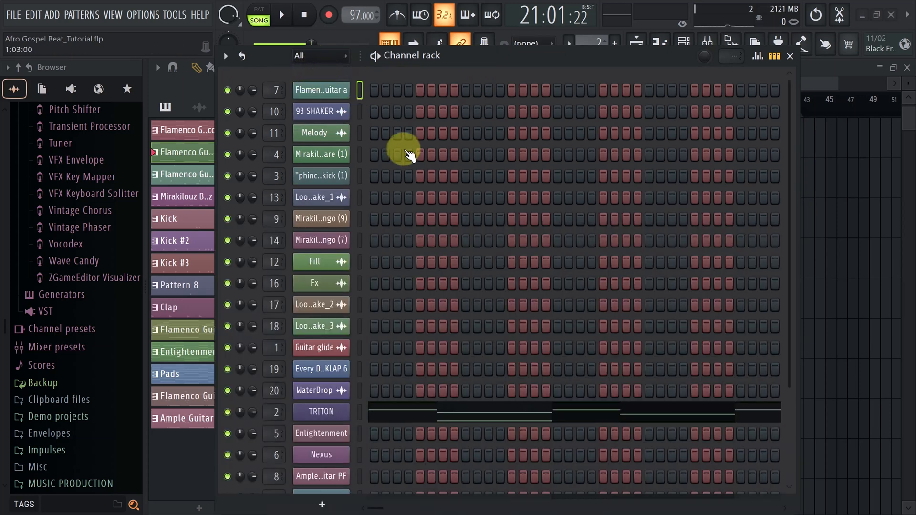
scroll(430, 133, "down", 4)
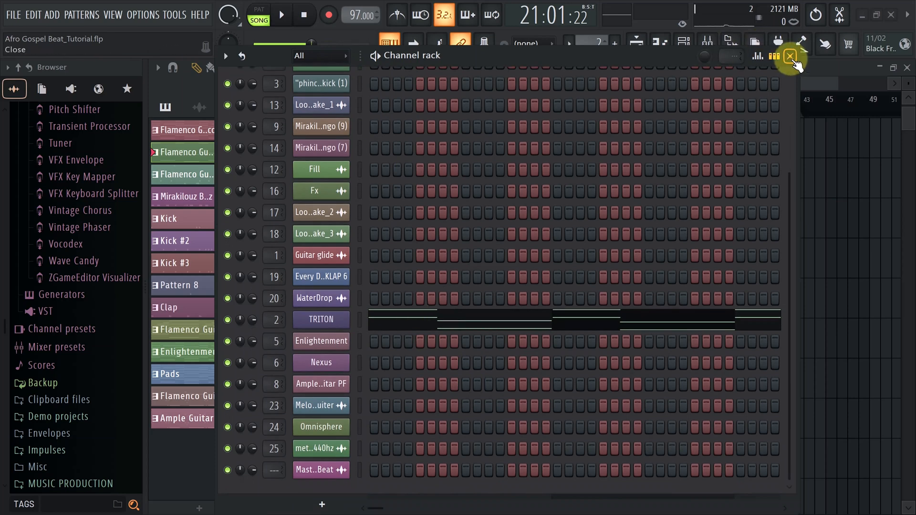
Close the channel rack, open the mixer, and select mixer track 14, Mirakilouz Beatz Bongo (7)
left_click(791, 57)
left_click(712, 46)
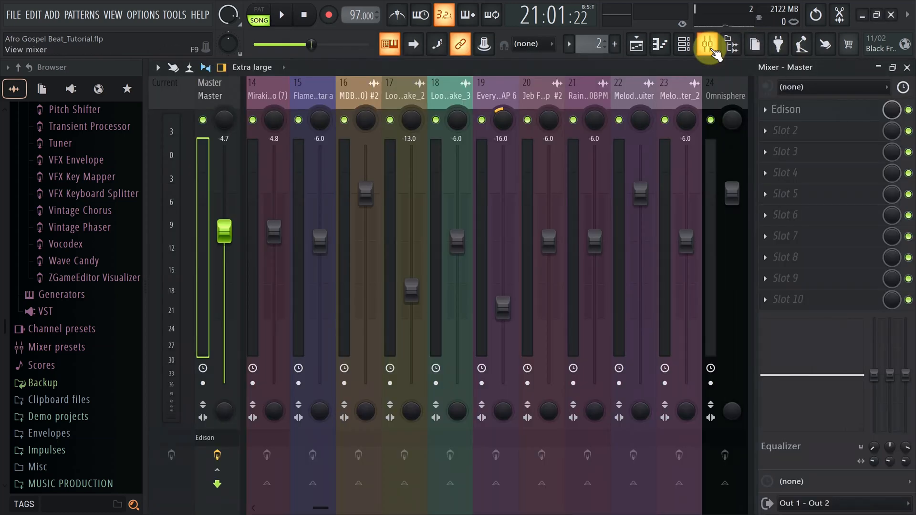
left_click(277, 95)
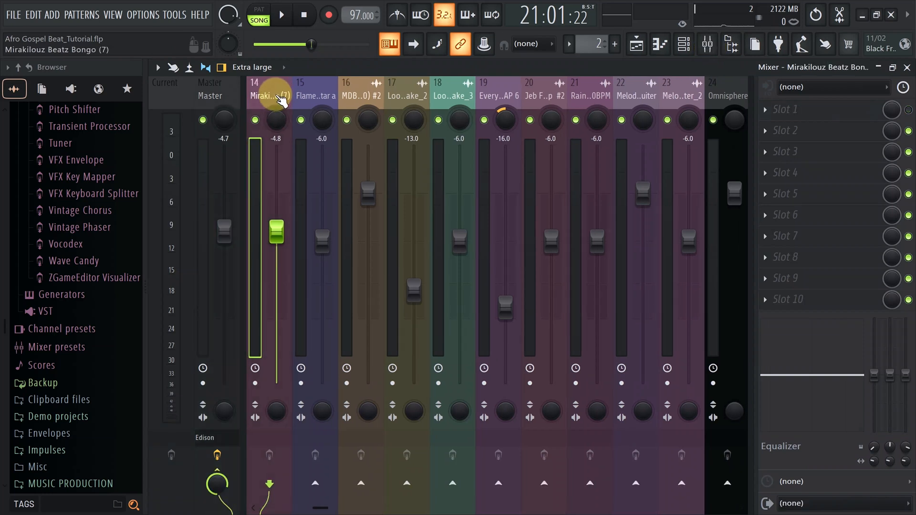